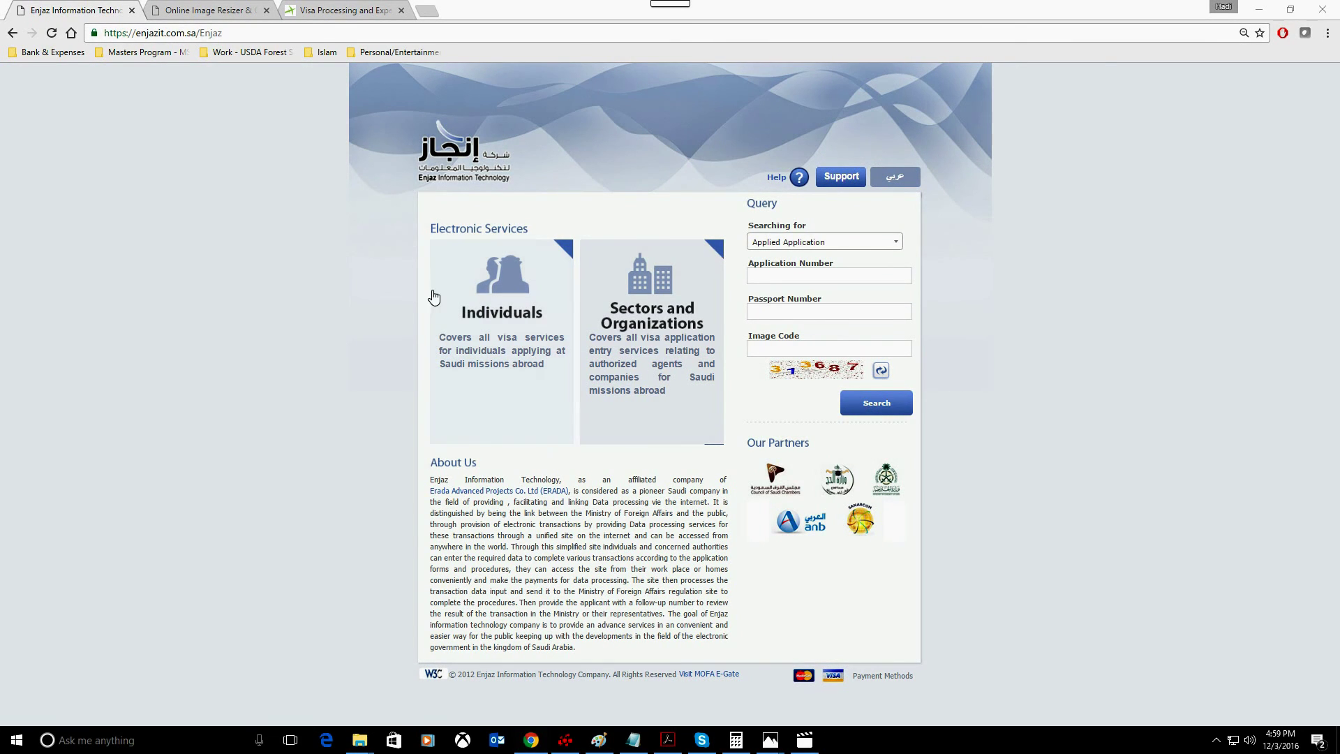
Review the Swift visa order and fees, then return to the Enjaz home page.
click(351, 10)
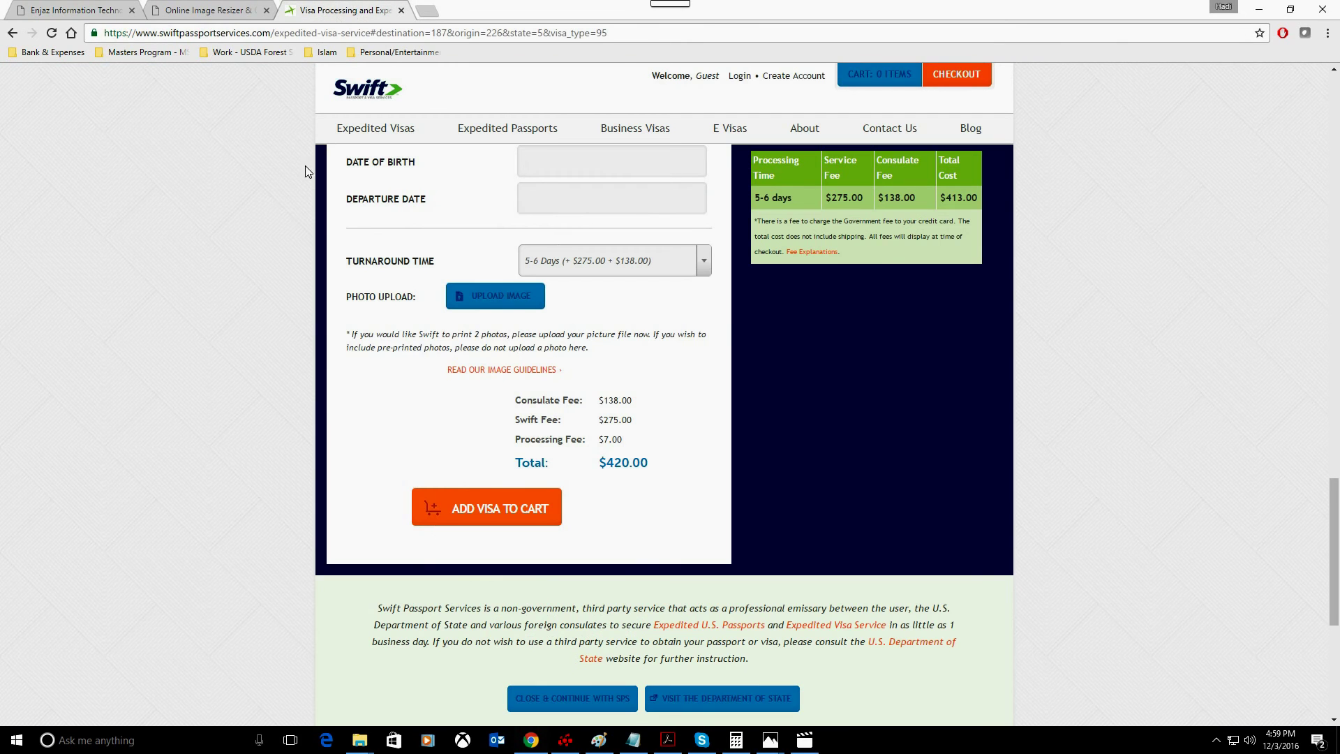
scroll(195, 280, up, 2)
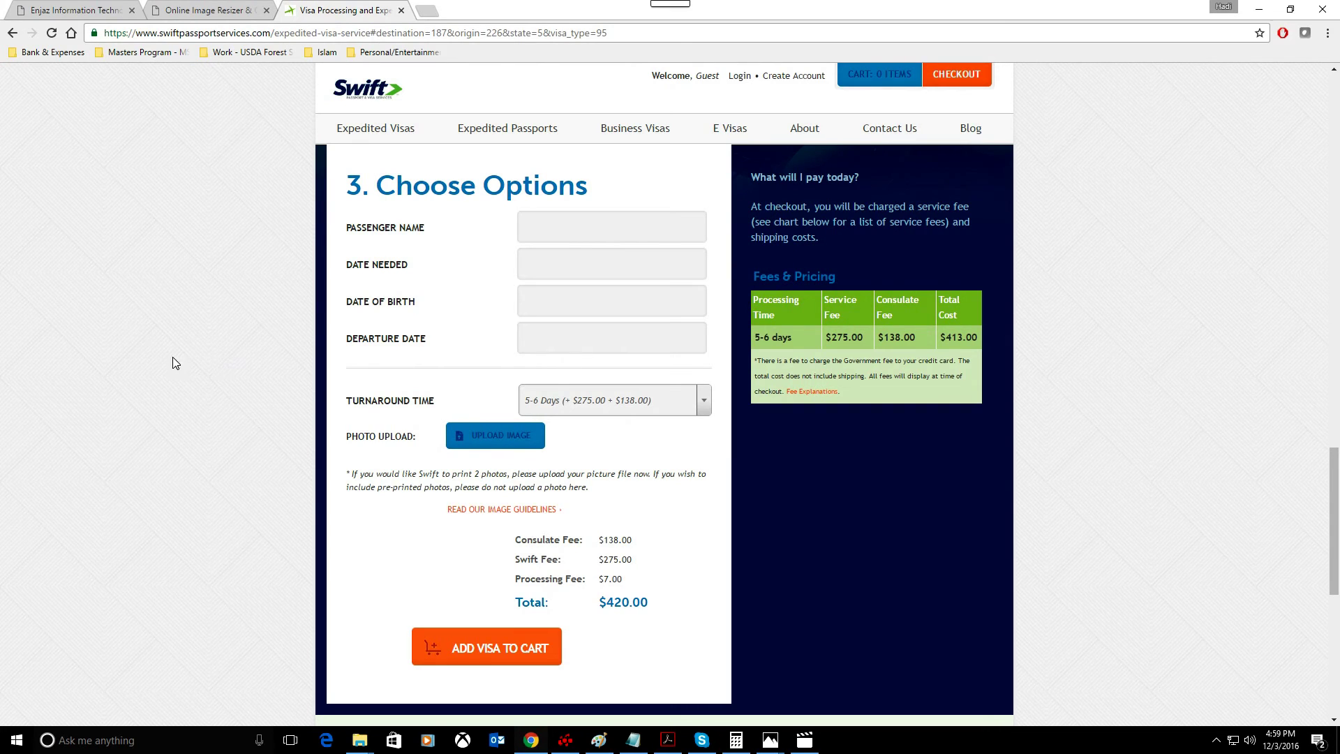
click(64, 13)
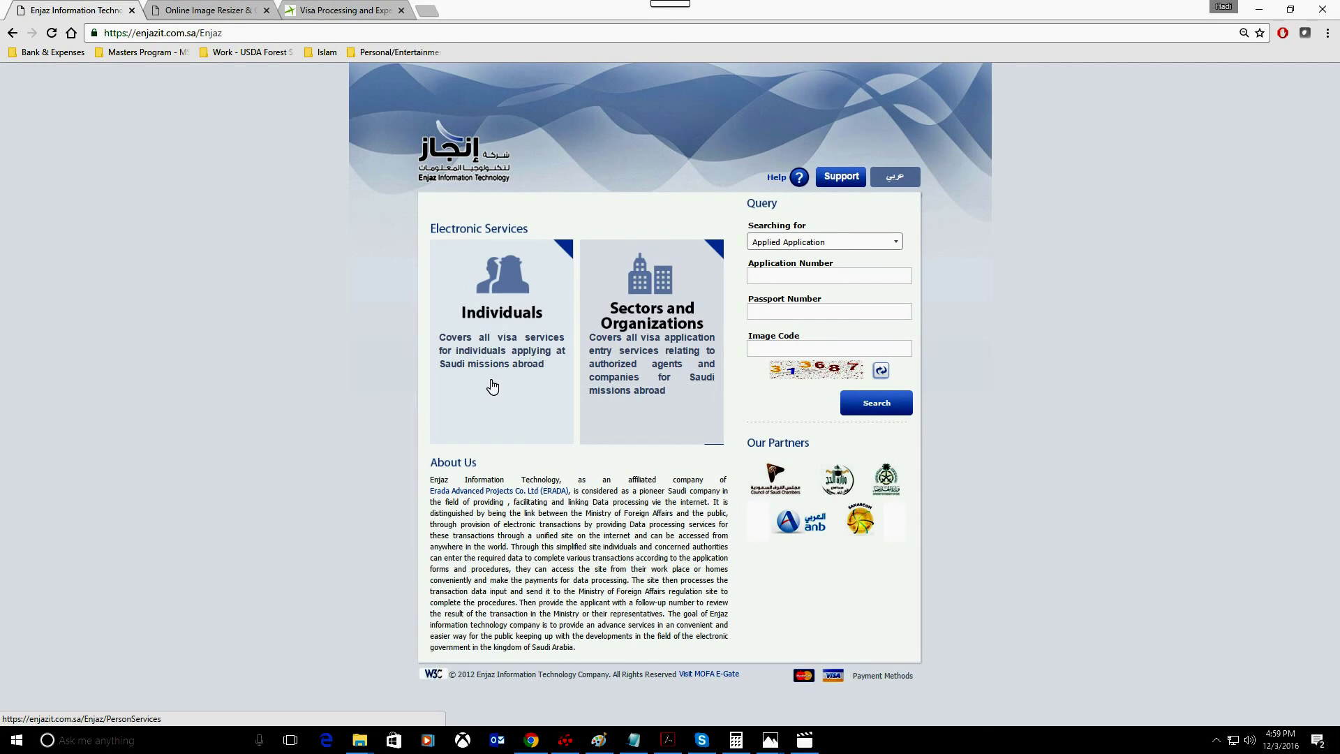
Start an individual visa application from Saudi missions abroad, accepting both agreements.
click(484, 343)
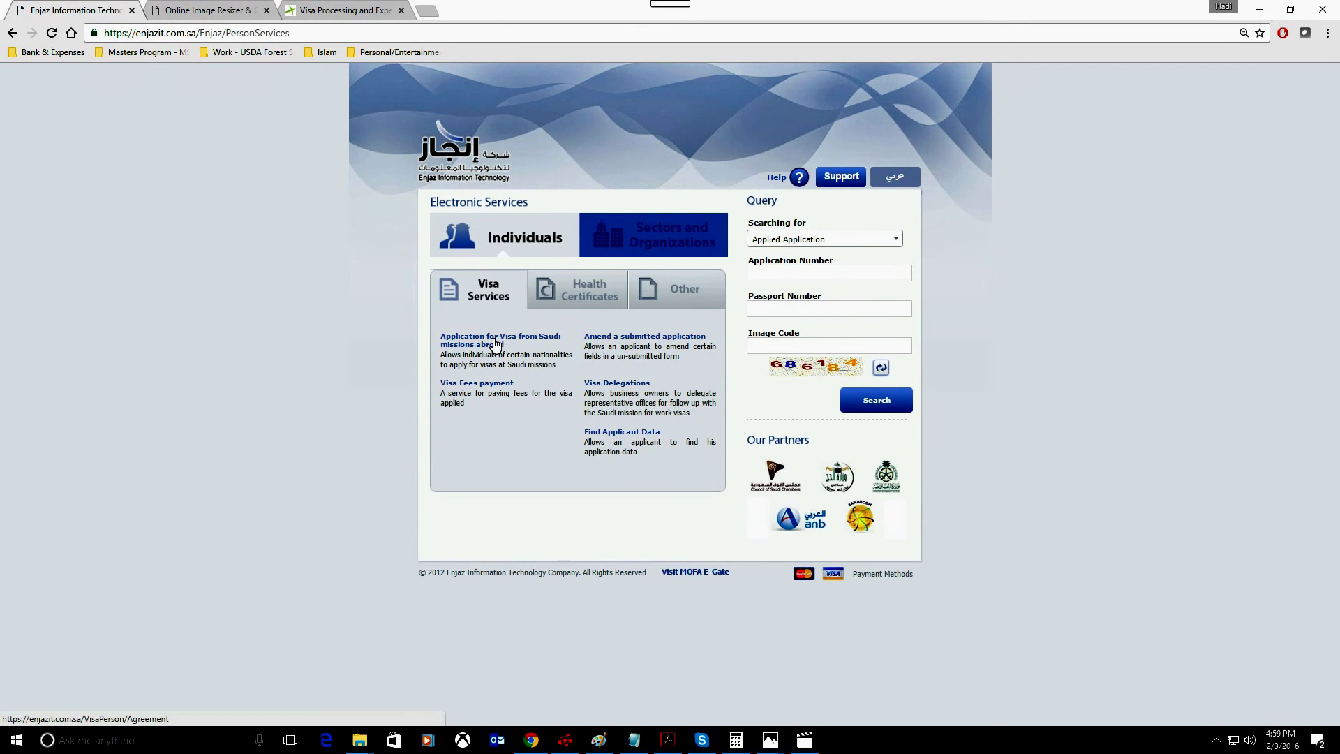
click(495, 344)
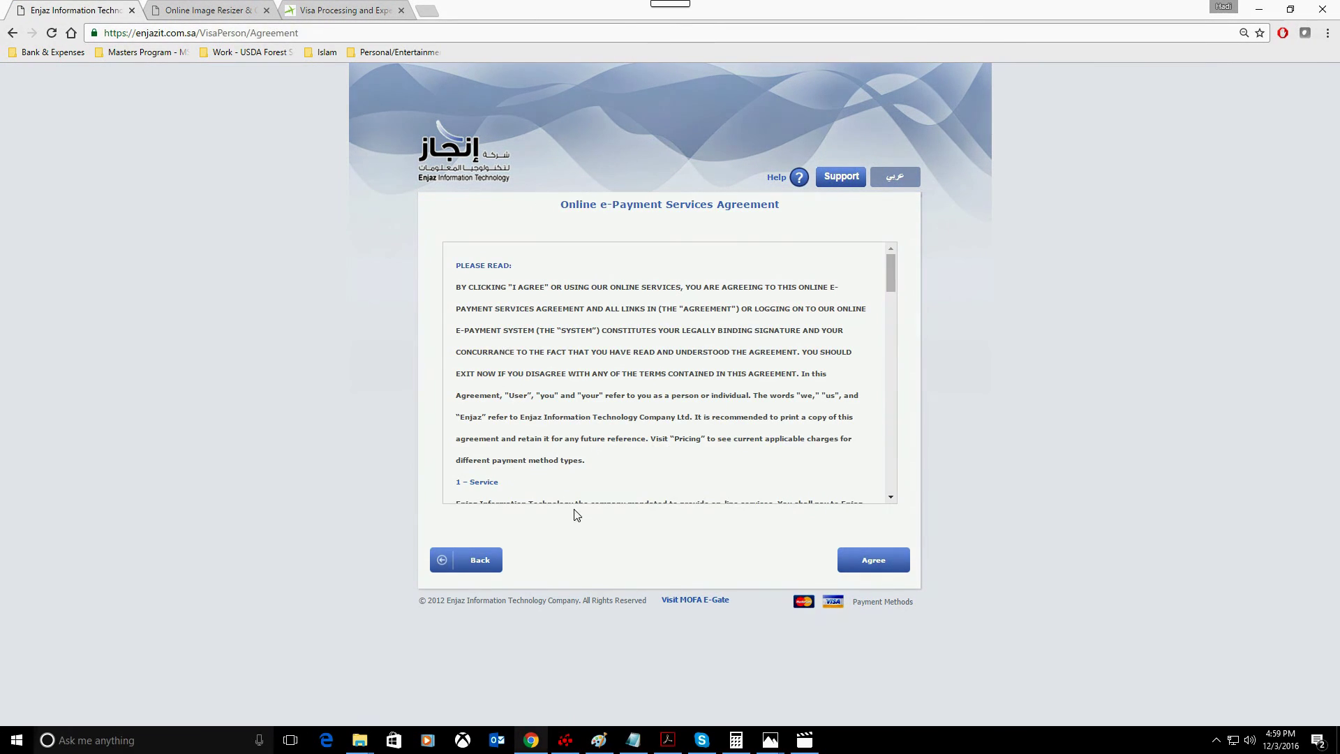
click(887, 558)
scroll(863, 510, down, 4)
scroll(863, 510, down, 4)
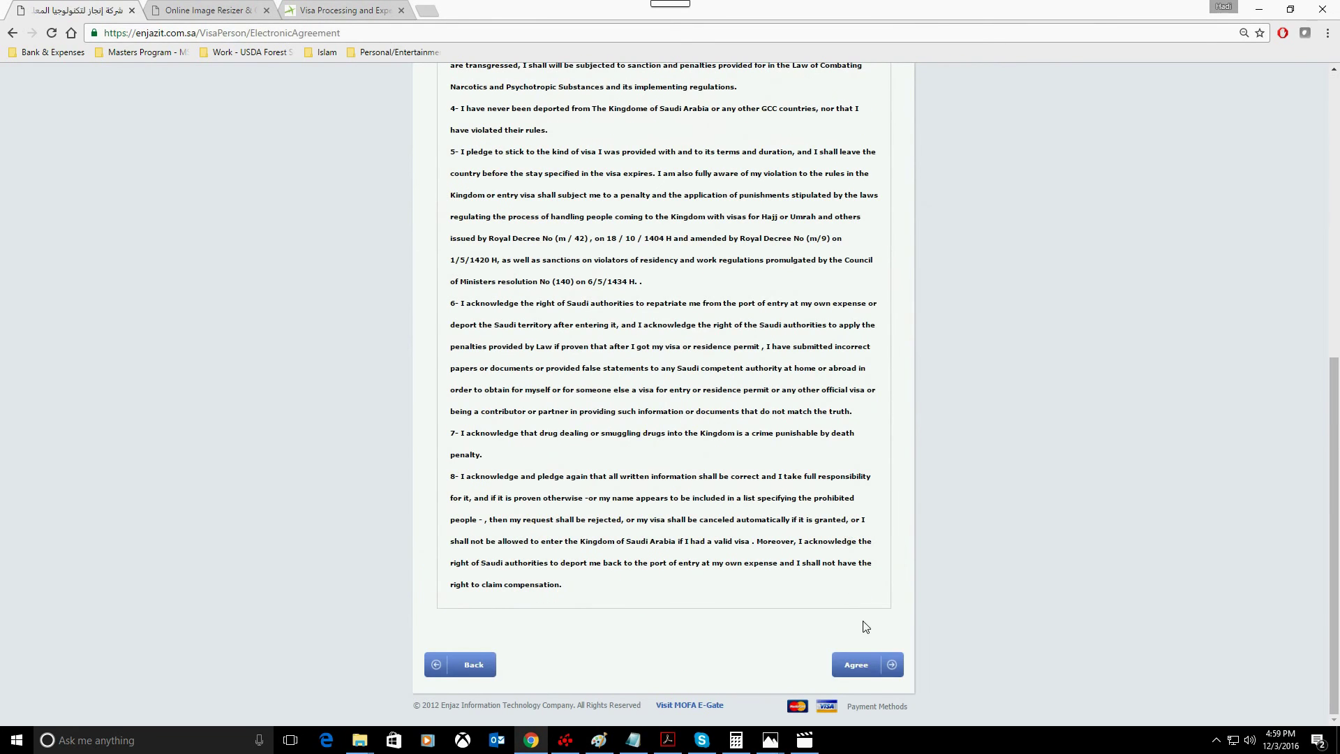
click(856, 666)
scroll(784, 363, down, 4)
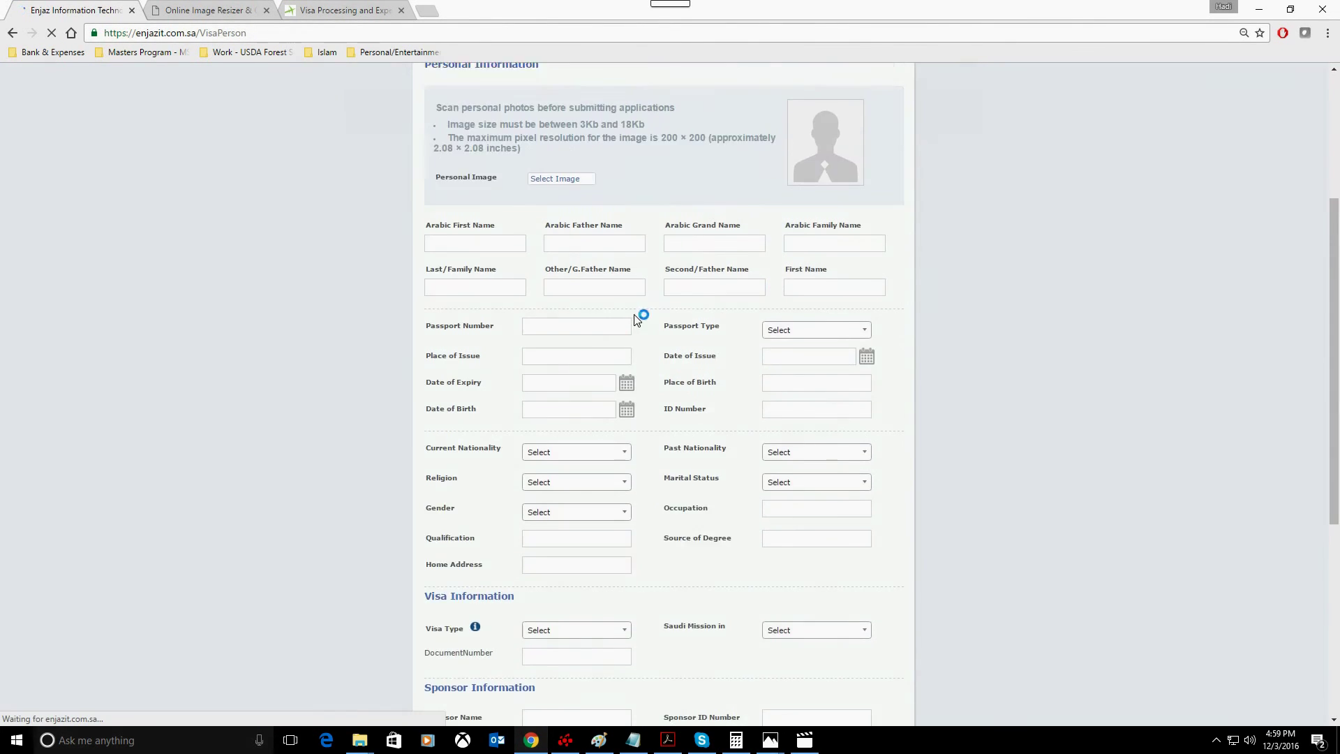
scroll(637, 314, up, 3)
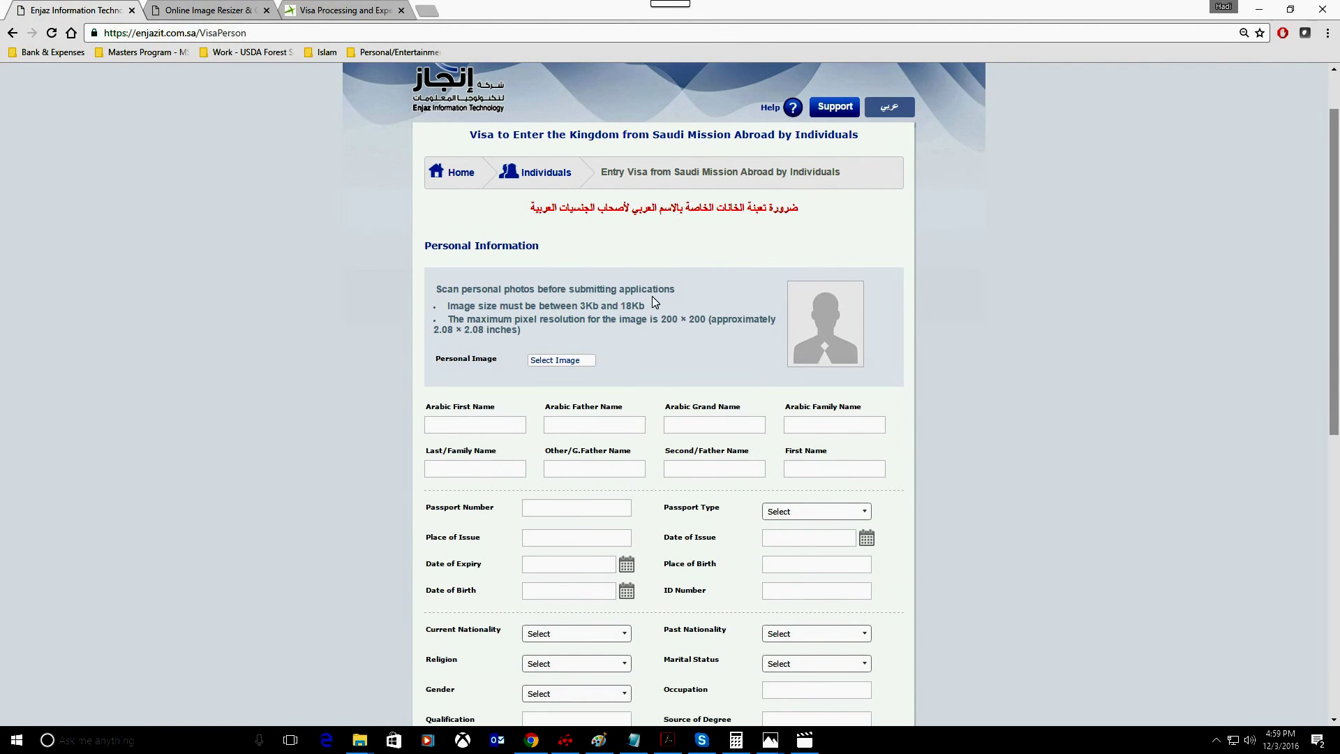
Note the 3Kb–18Kb image limit and try attaching the Cute-Little-Cat photo as the personal image.
drag(654, 306, 581, 302)
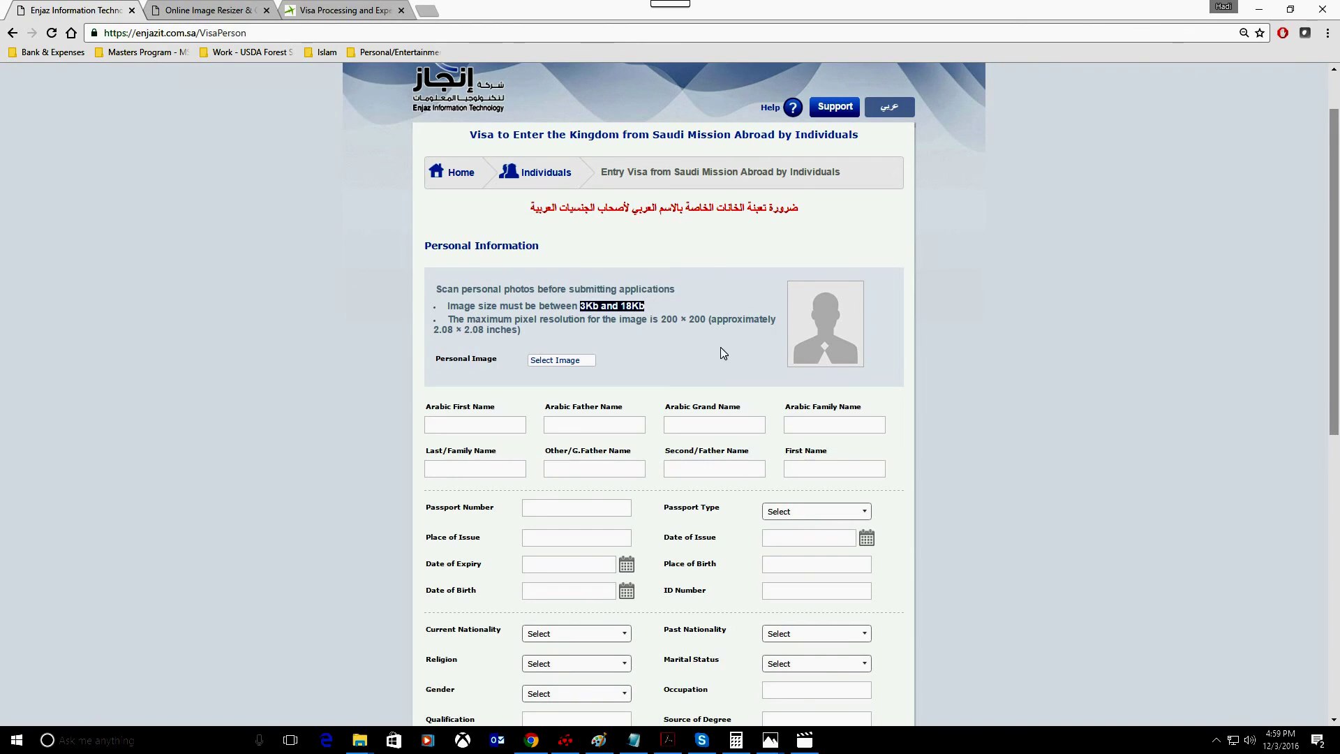
click(666, 339)
click(556, 360)
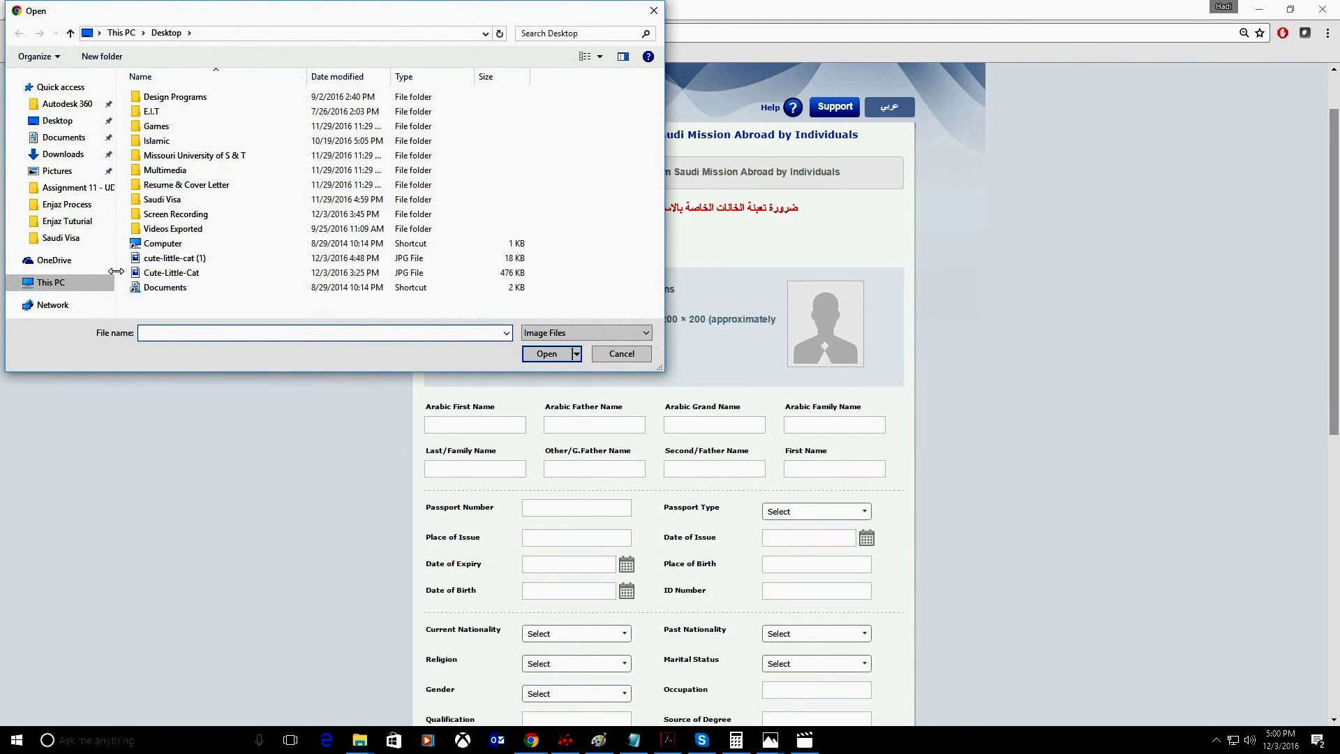
click(178, 277)
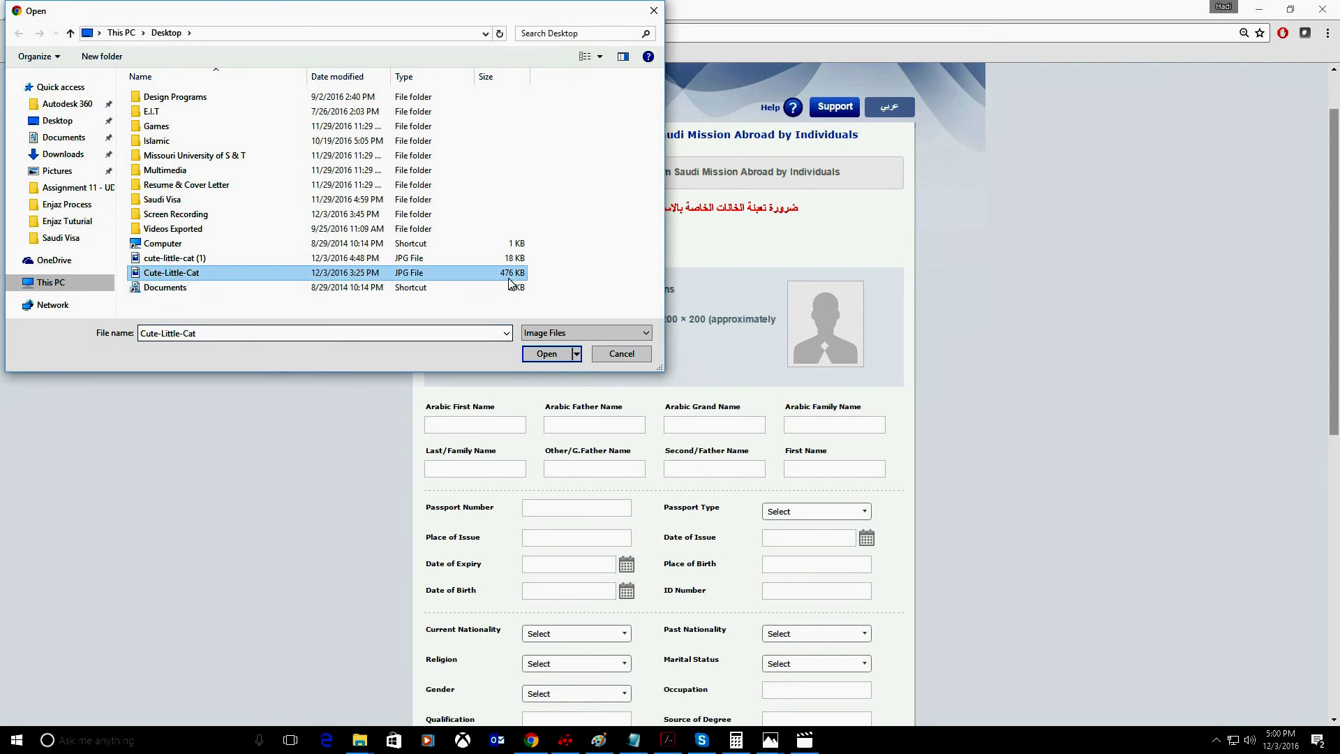
click(549, 355)
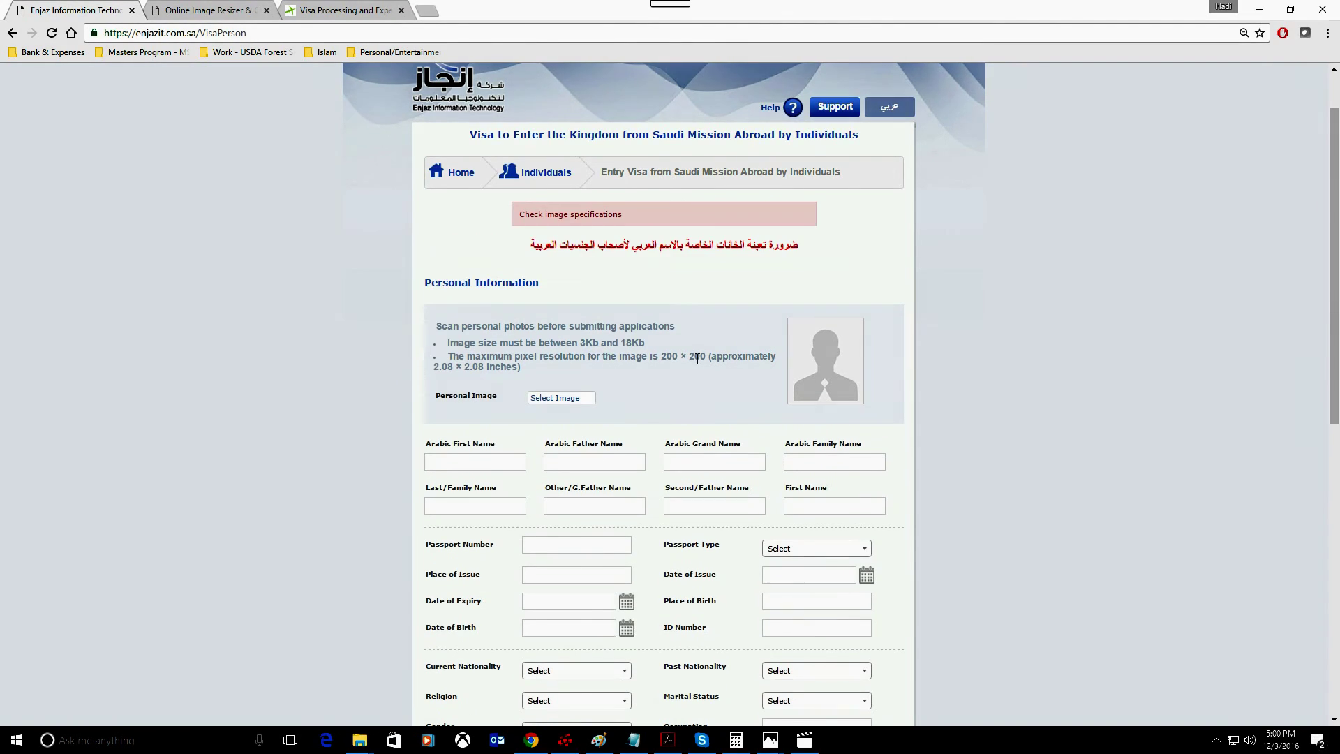
Reload ResizeImage.net and upload the Cute-Little-Cat photo.
click(153, 7)
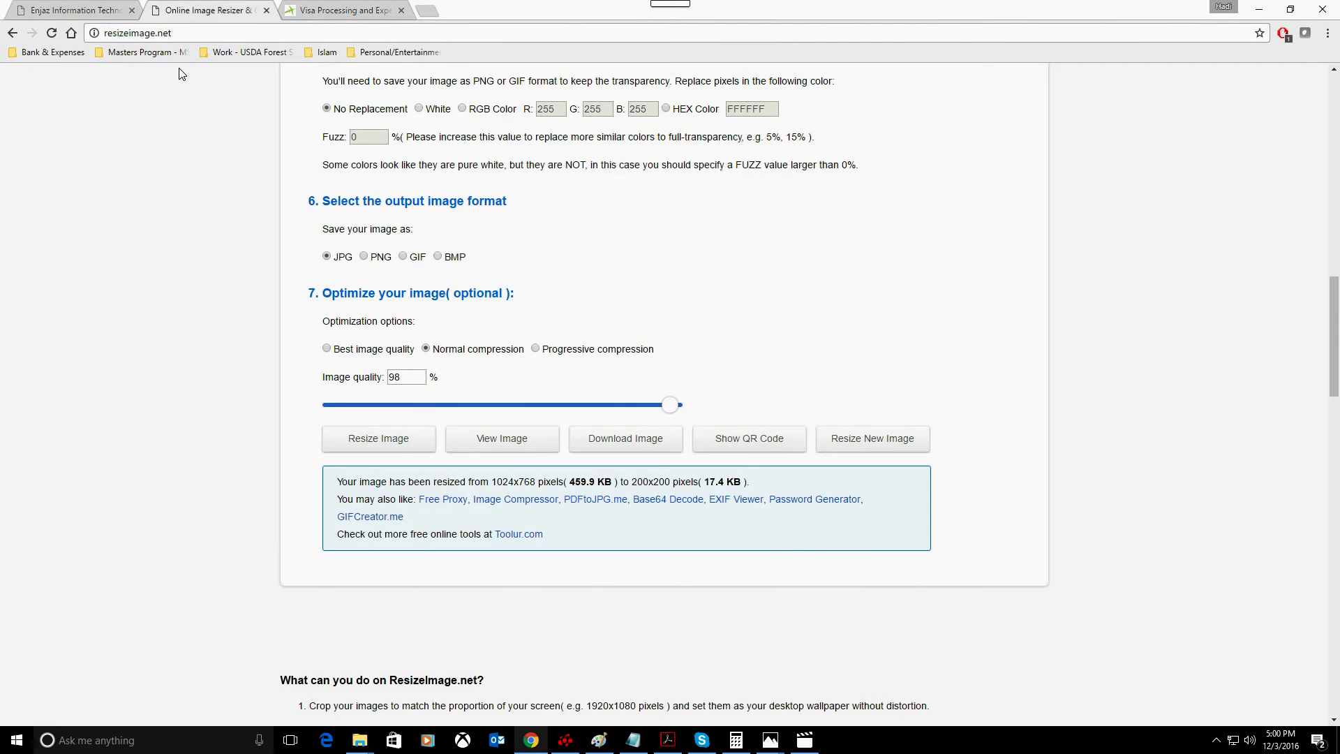
scroll(230, 164, up, 15)
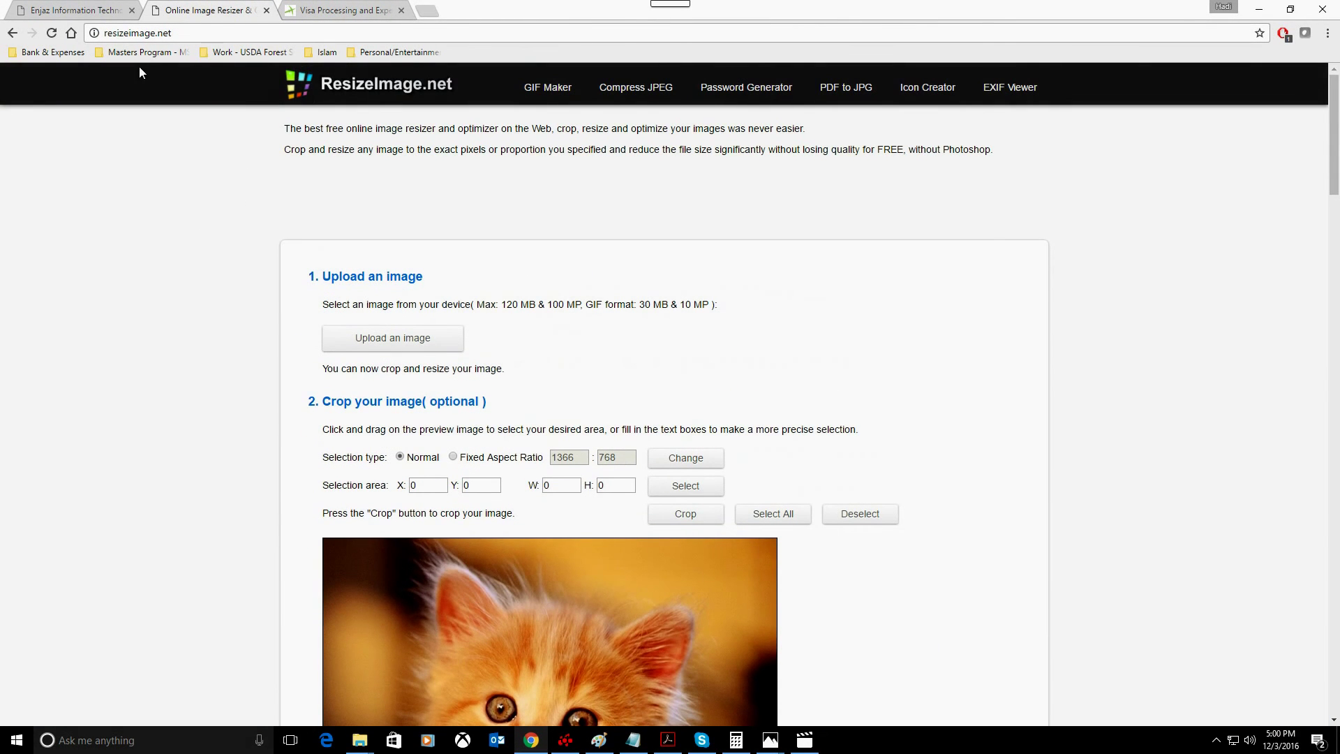
click(51, 33)
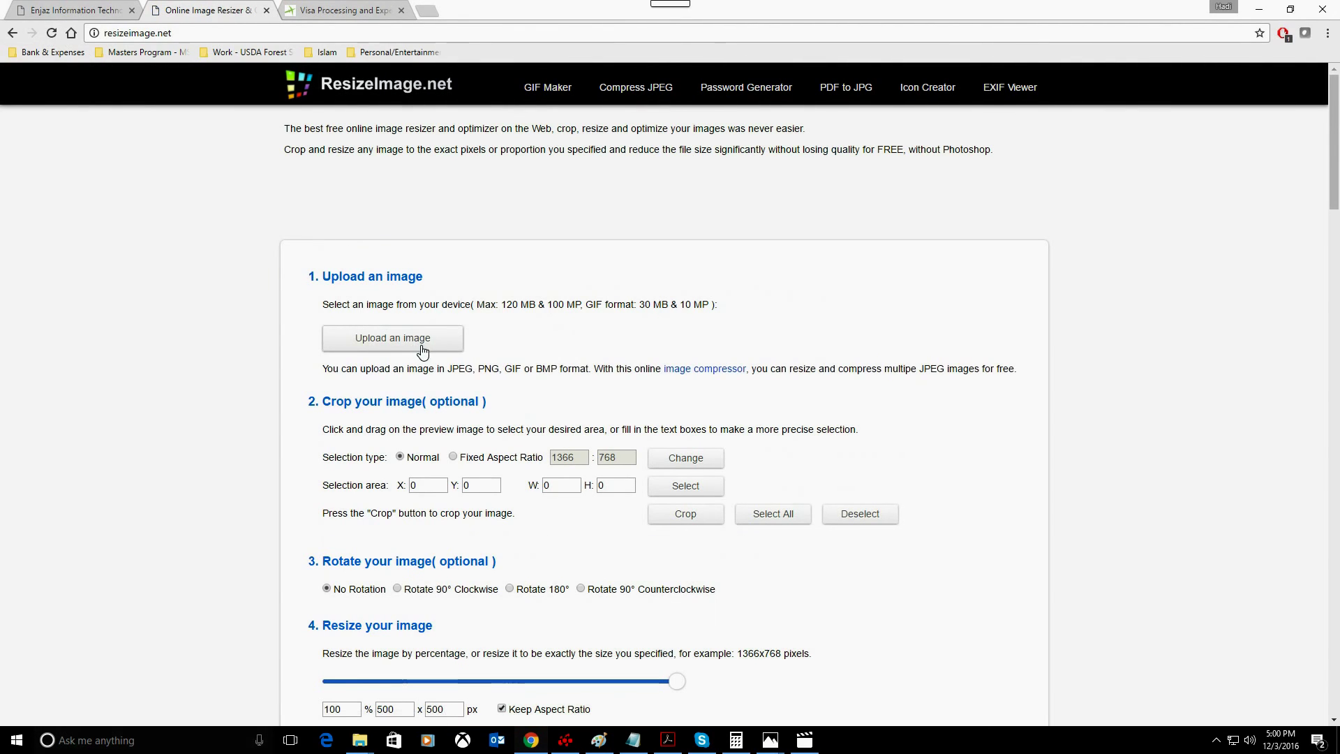
click(387, 340)
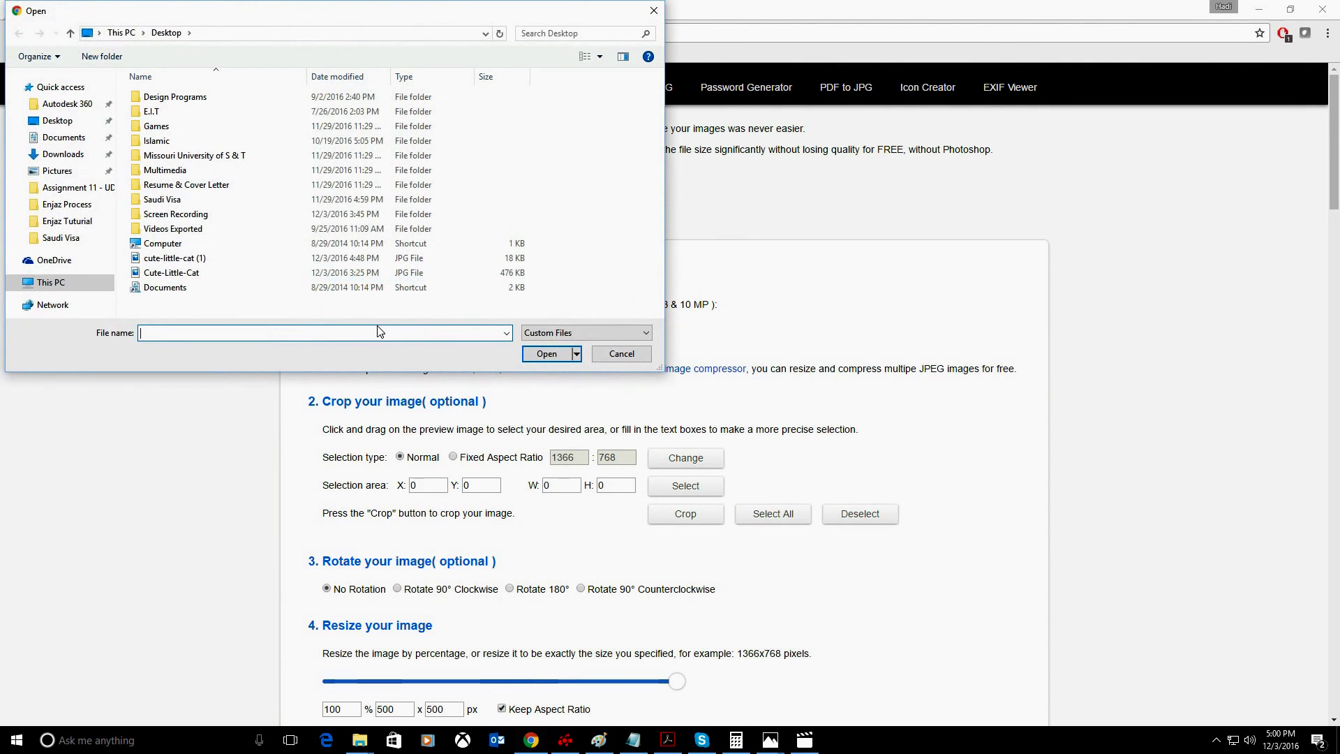
click(171, 272)
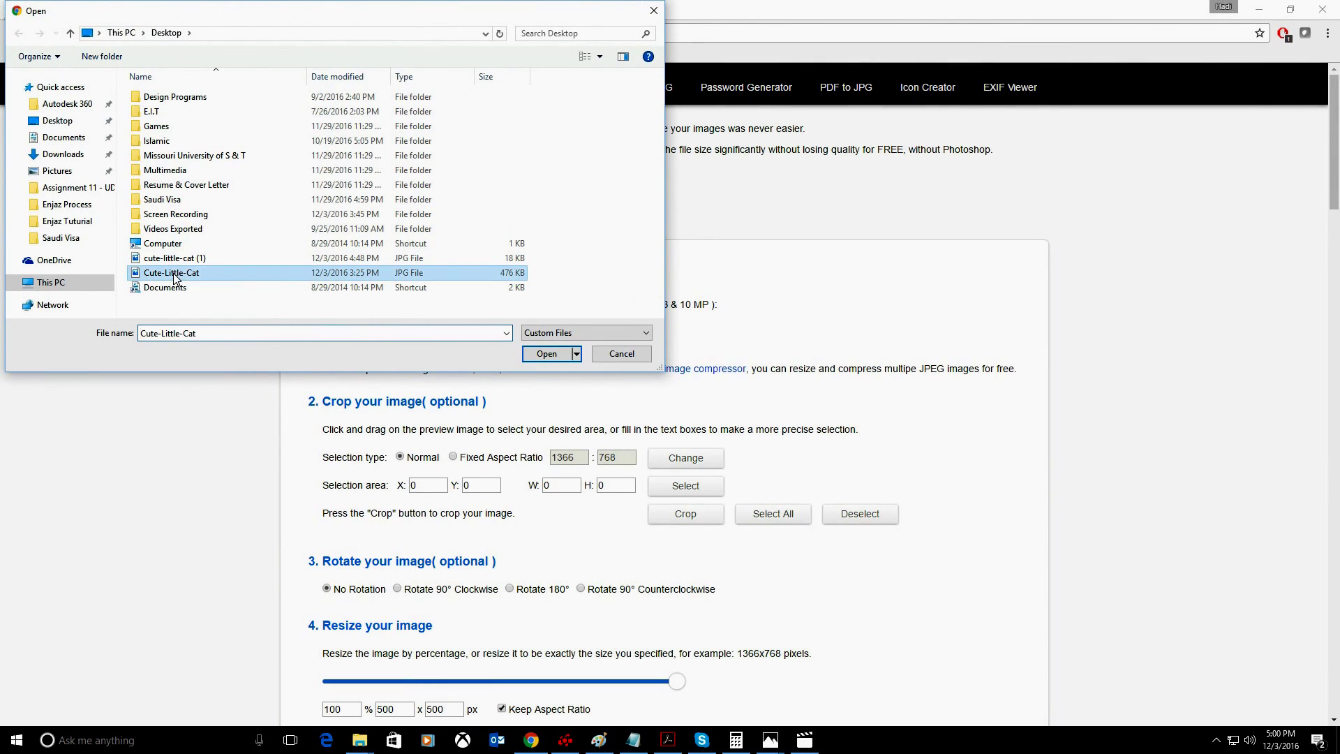
click(548, 355)
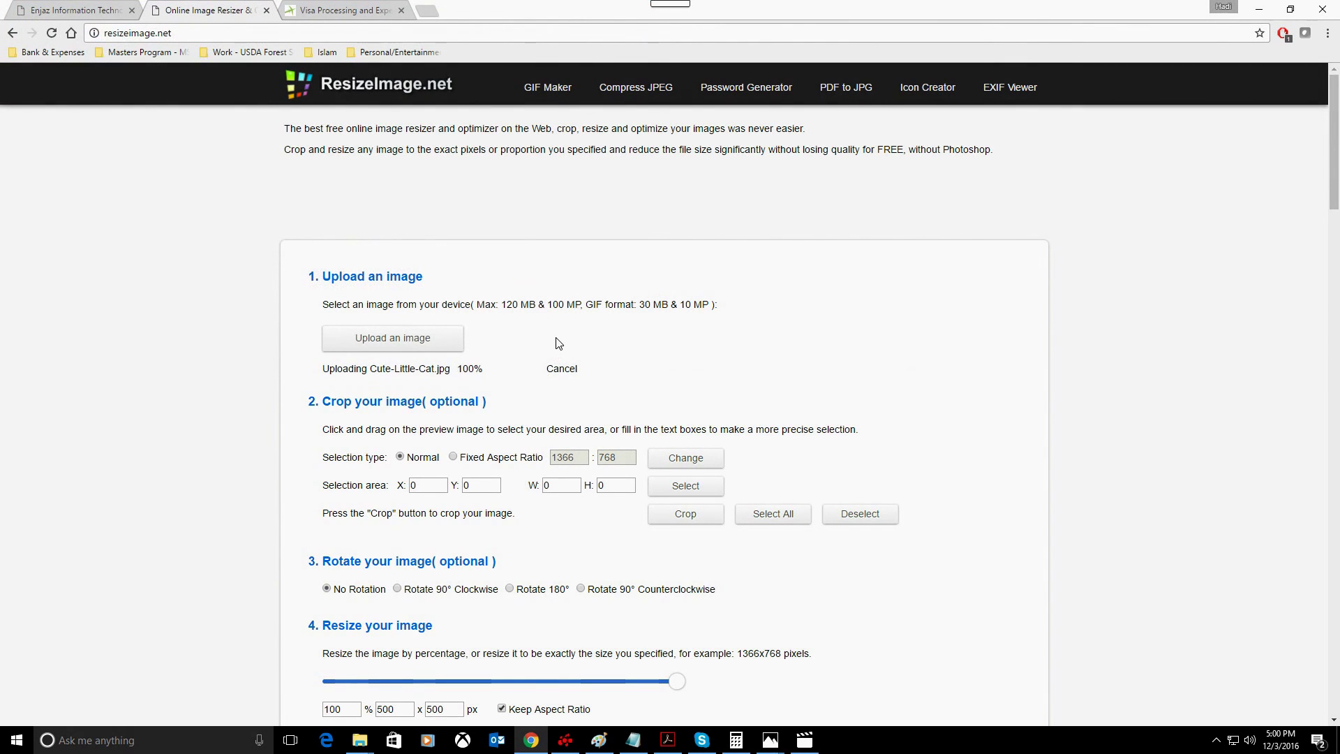
Scroll through the resizer's steps, highlighting the optional crop heading.
scroll(289, 286, down, 5)
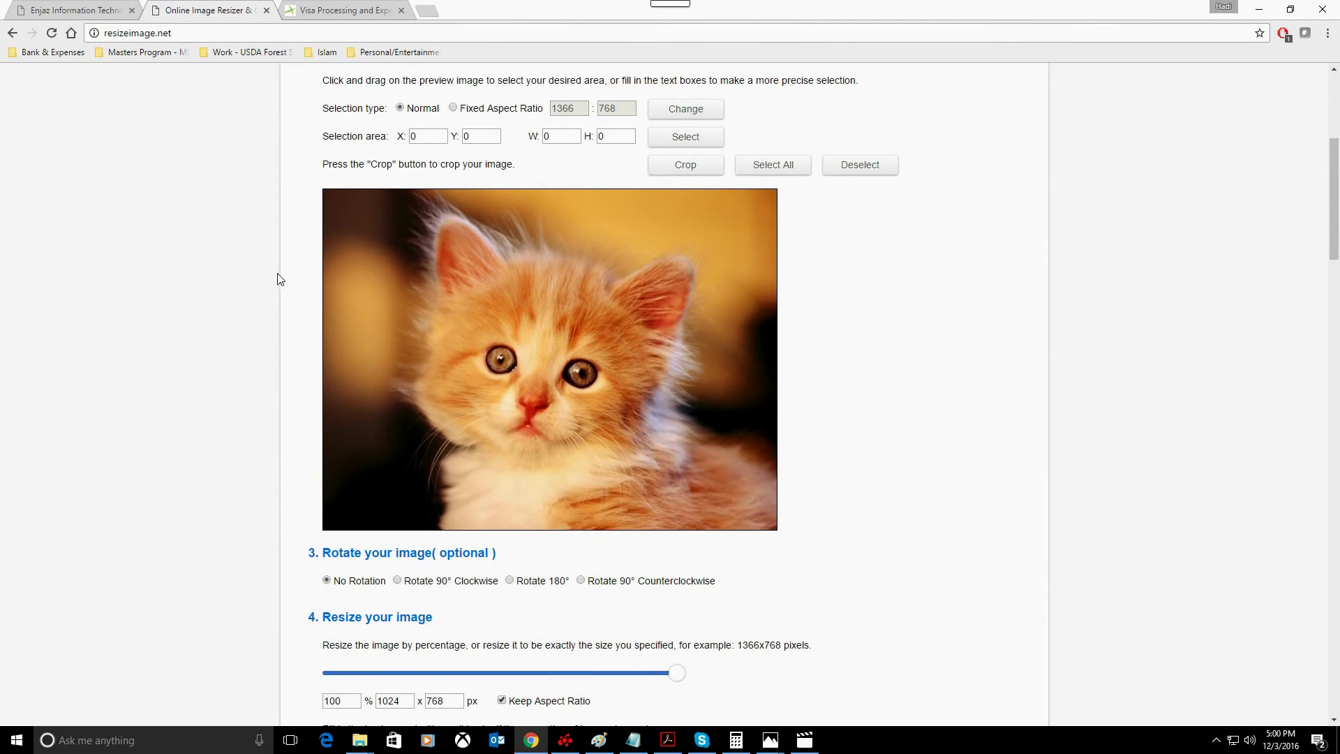
scroll(279, 279, up, 5)
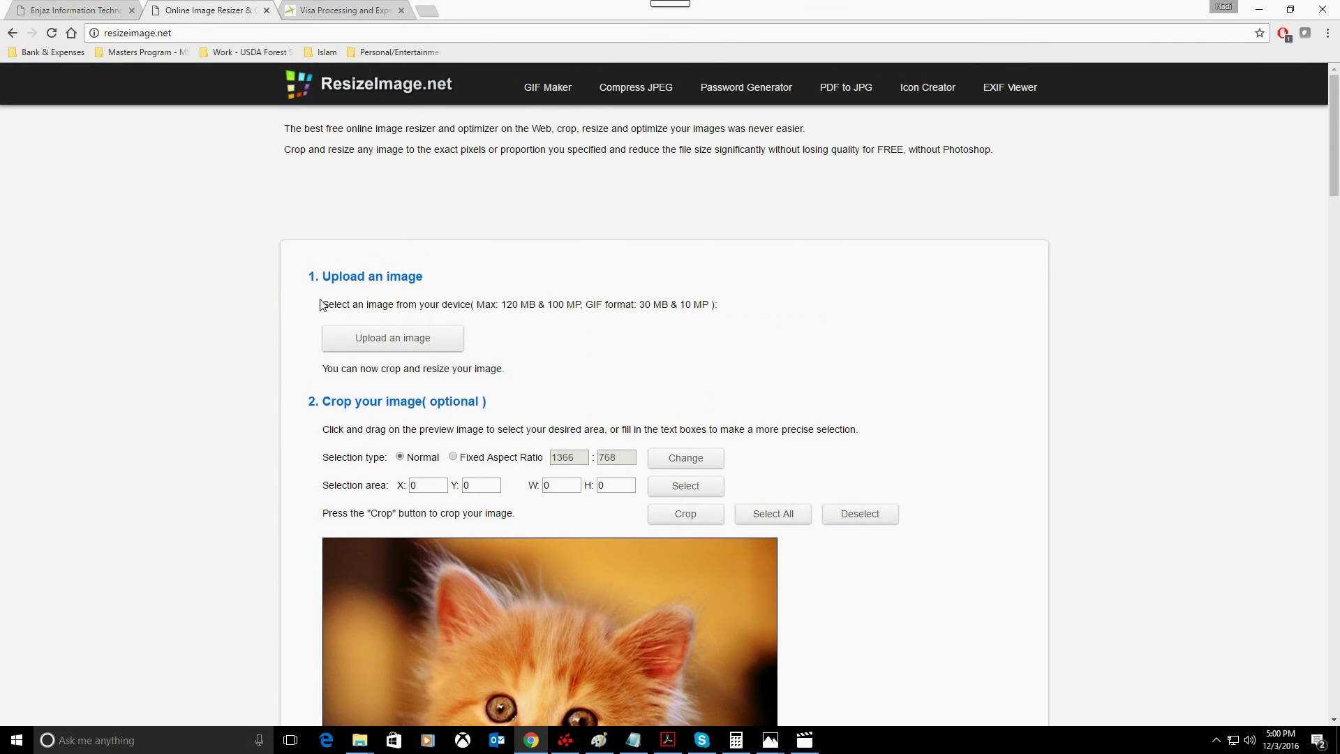
drag(307, 278, 455, 280)
scroll(300, 252, down, 3)
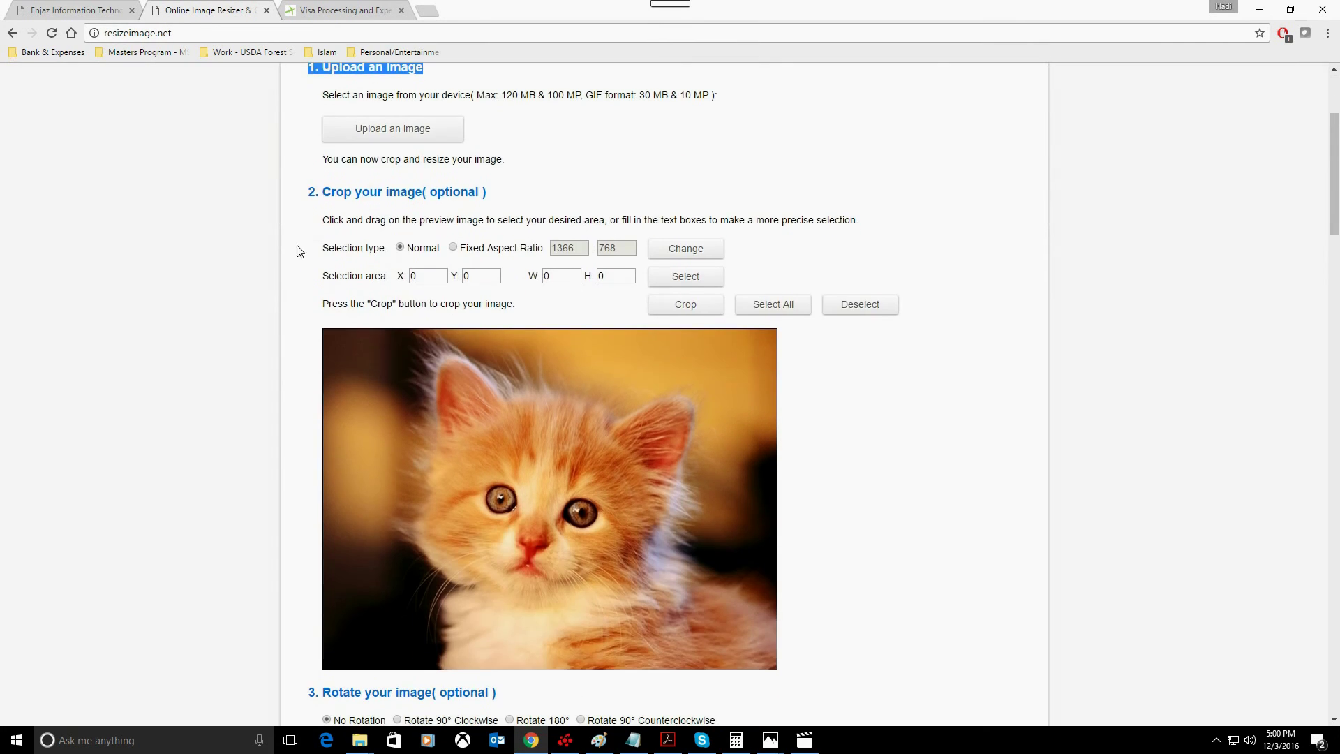
drag(311, 192, 496, 195)
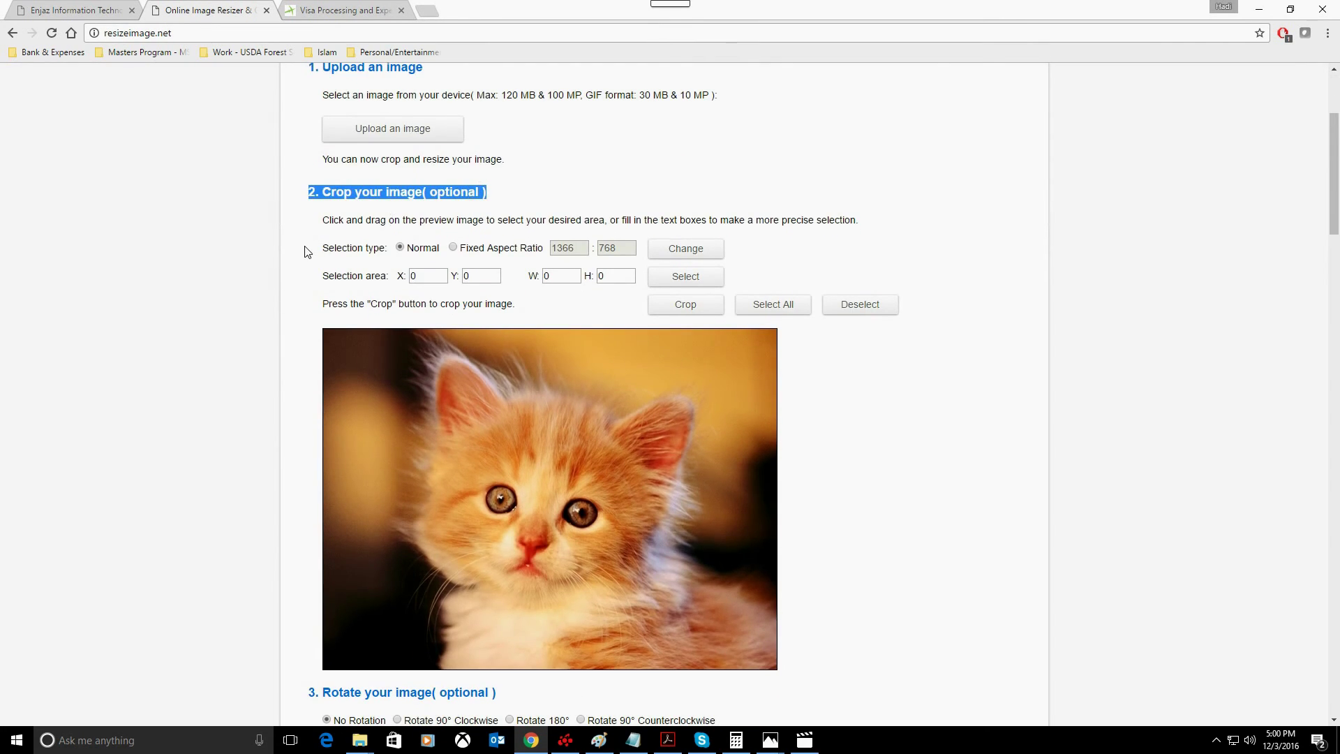
scroll(305, 251, down, 6)
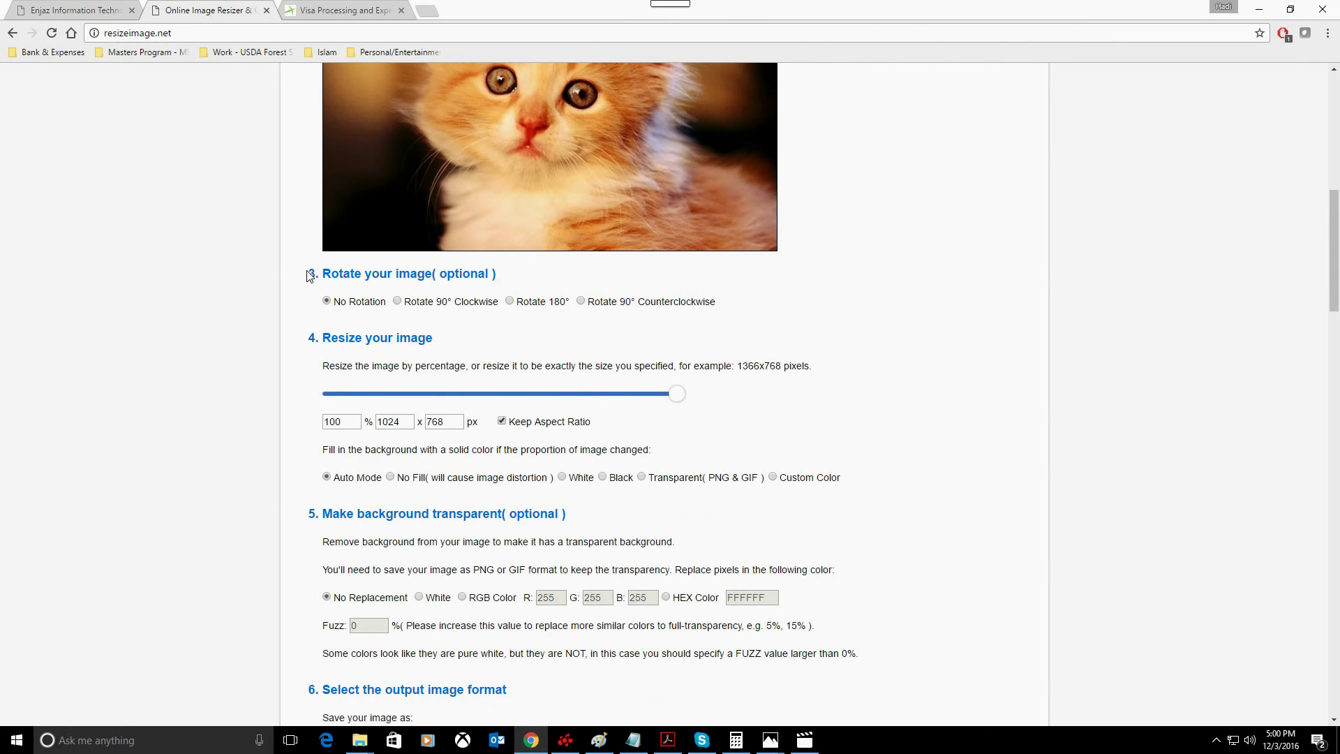
drag(309, 276, 529, 279)
scroll(477, 294, down, 3)
click(307, 135)
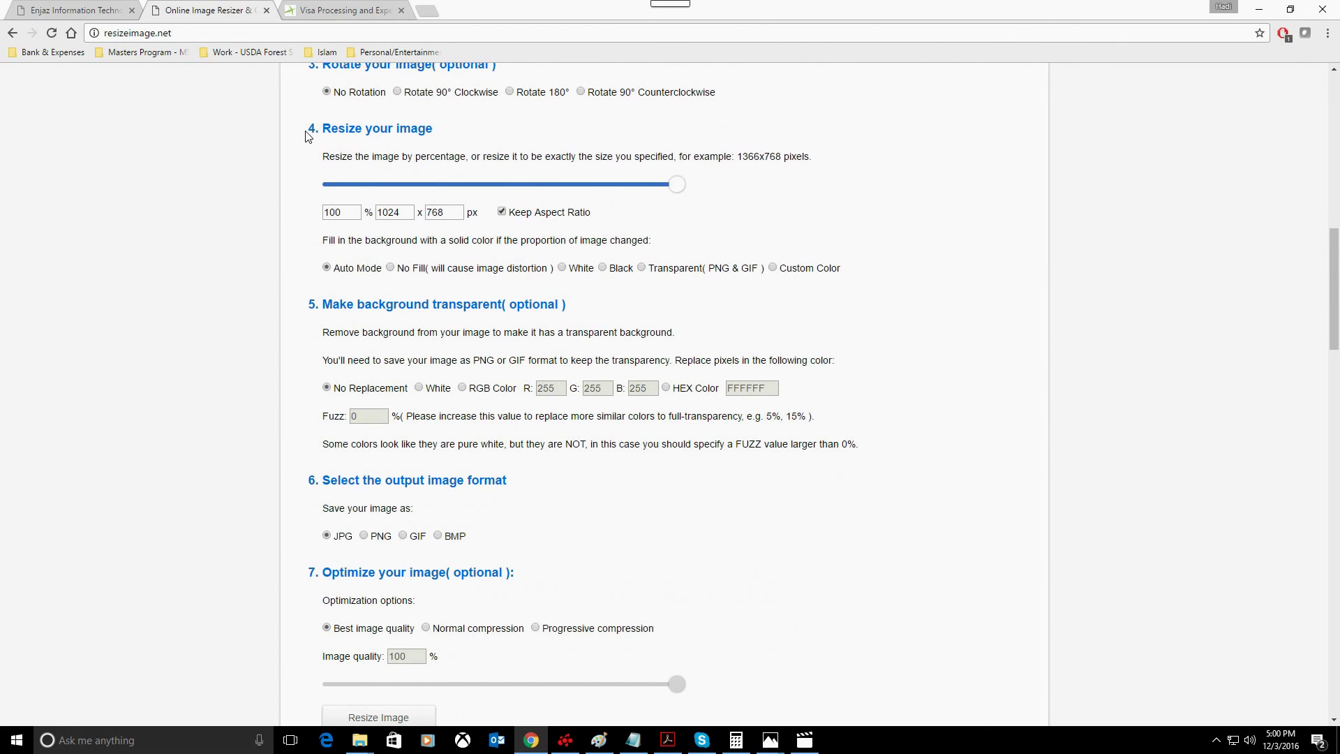
Unlock the aspect ratio and enter width and height, confirming the form's 200 × 200 requirement.
drag(308, 136, 436, 126)
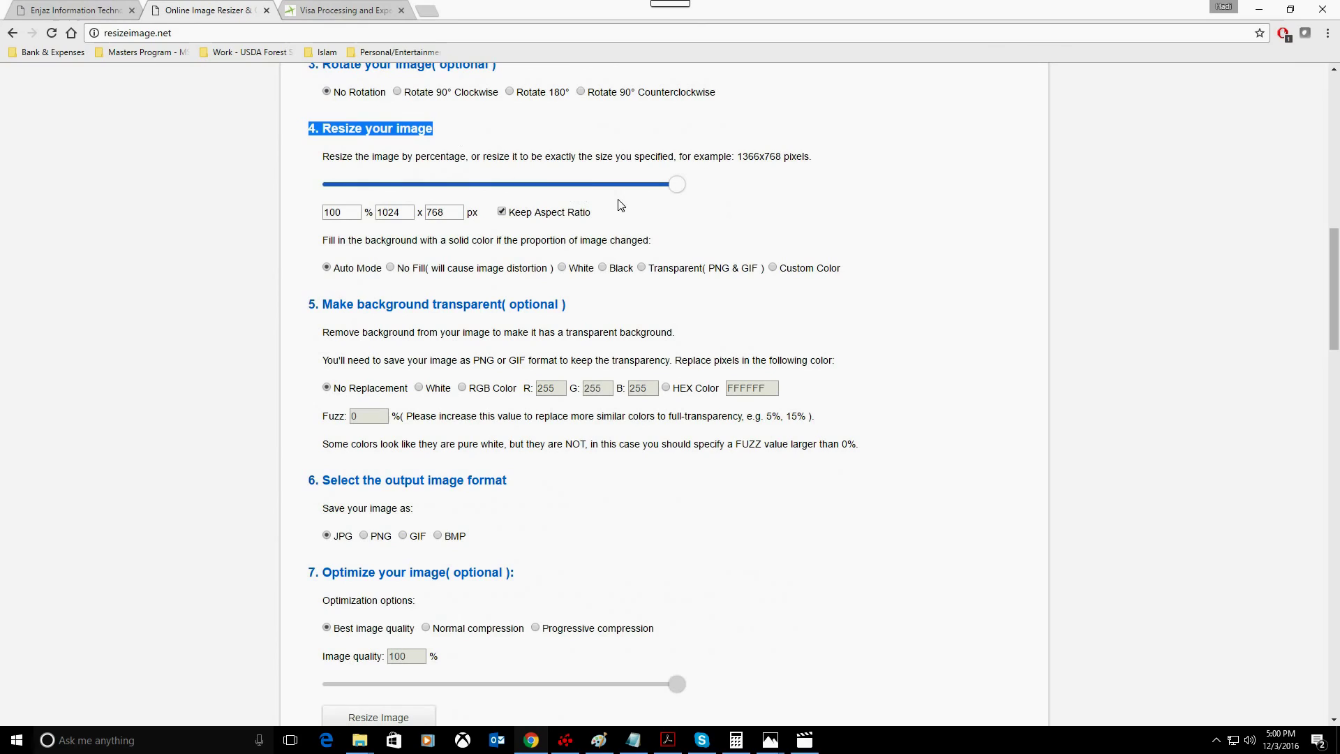
click(502, 212)
double_click(390, 213)
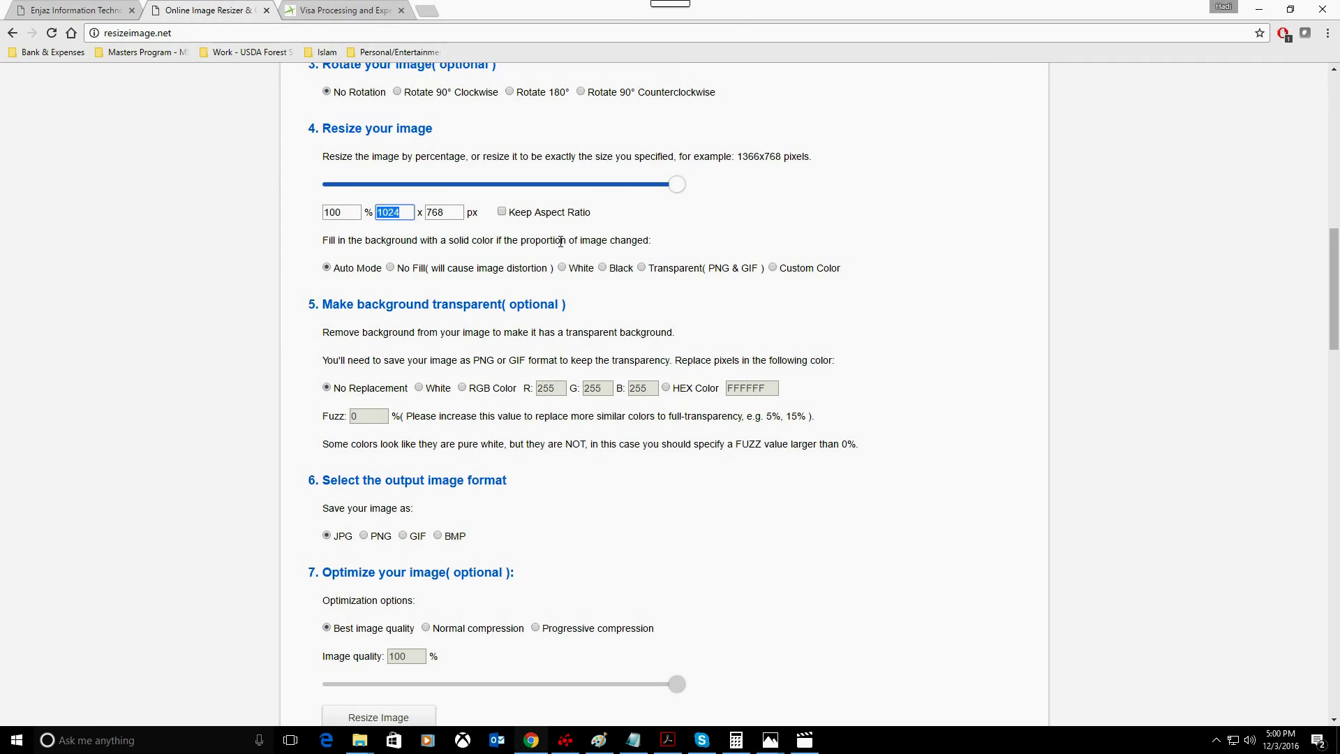
text(200)
key(Tab)
text(2)
click(88, 13)
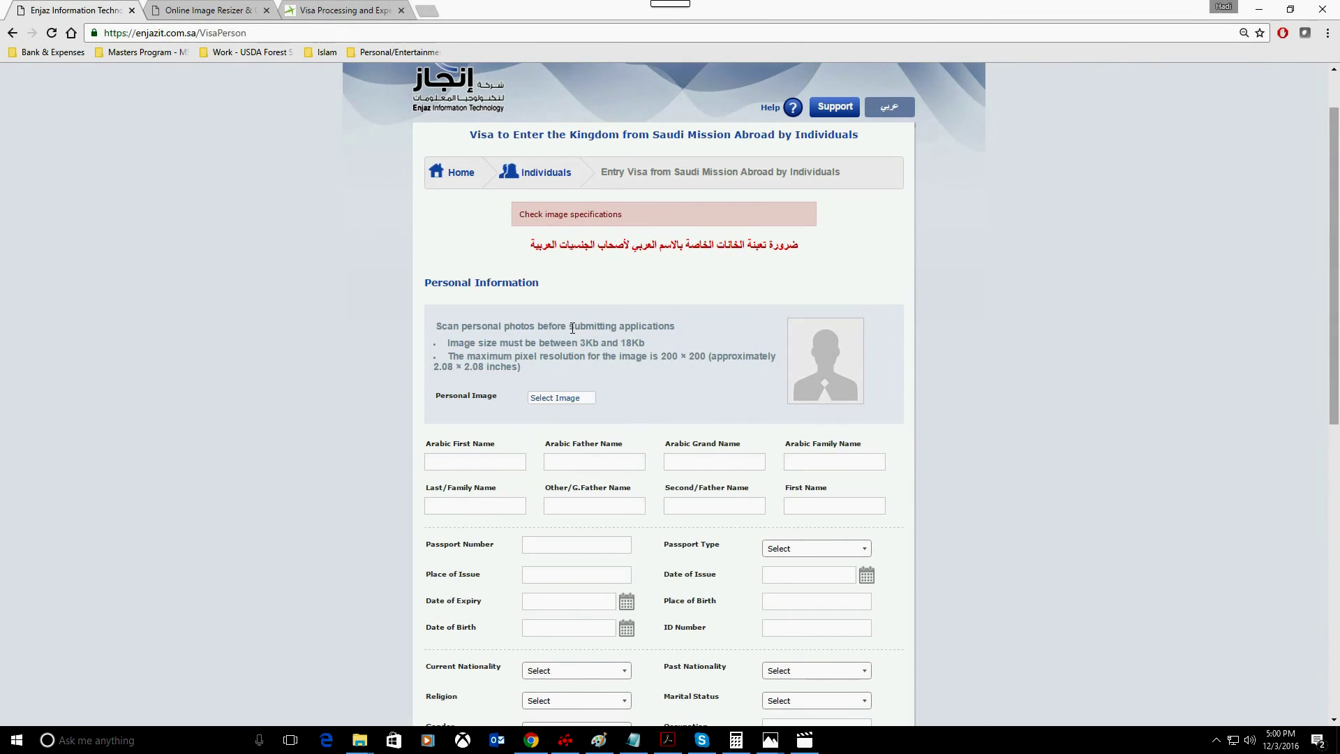
drag(662, 358, 703, 357)
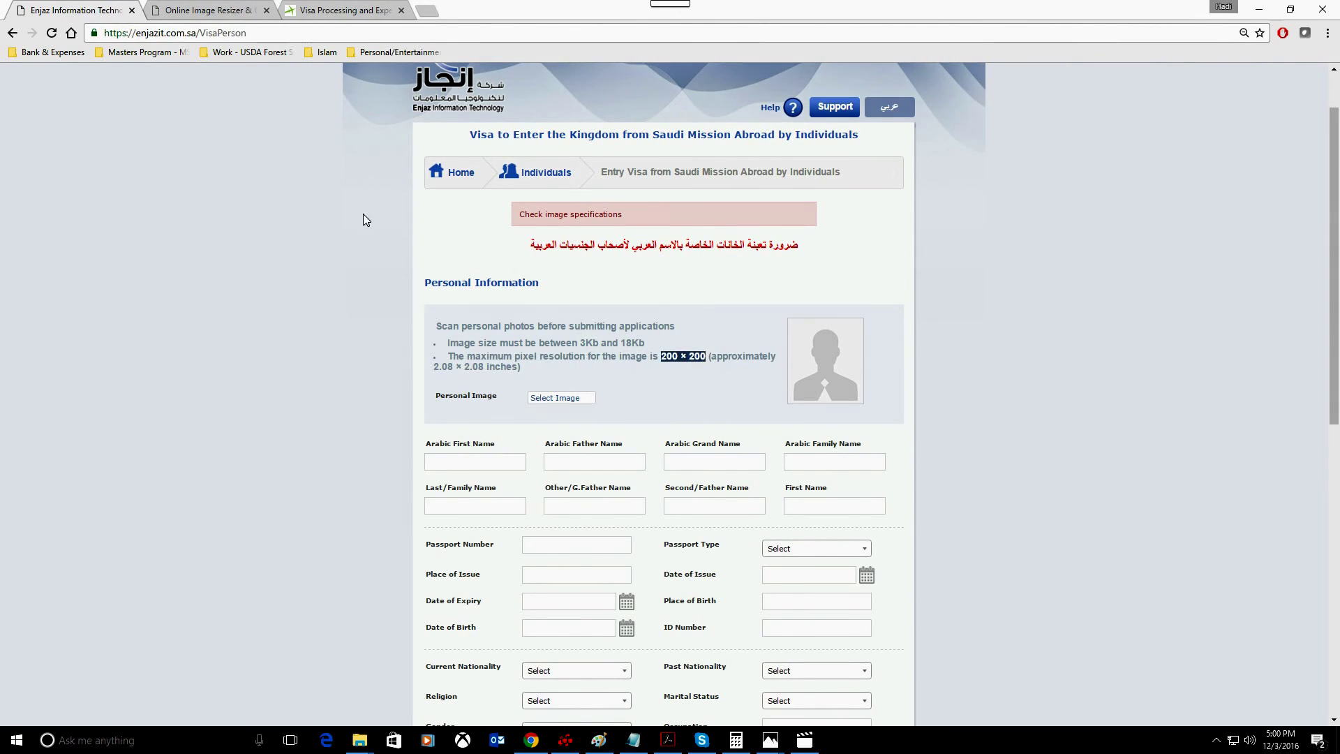
click(238, 11)
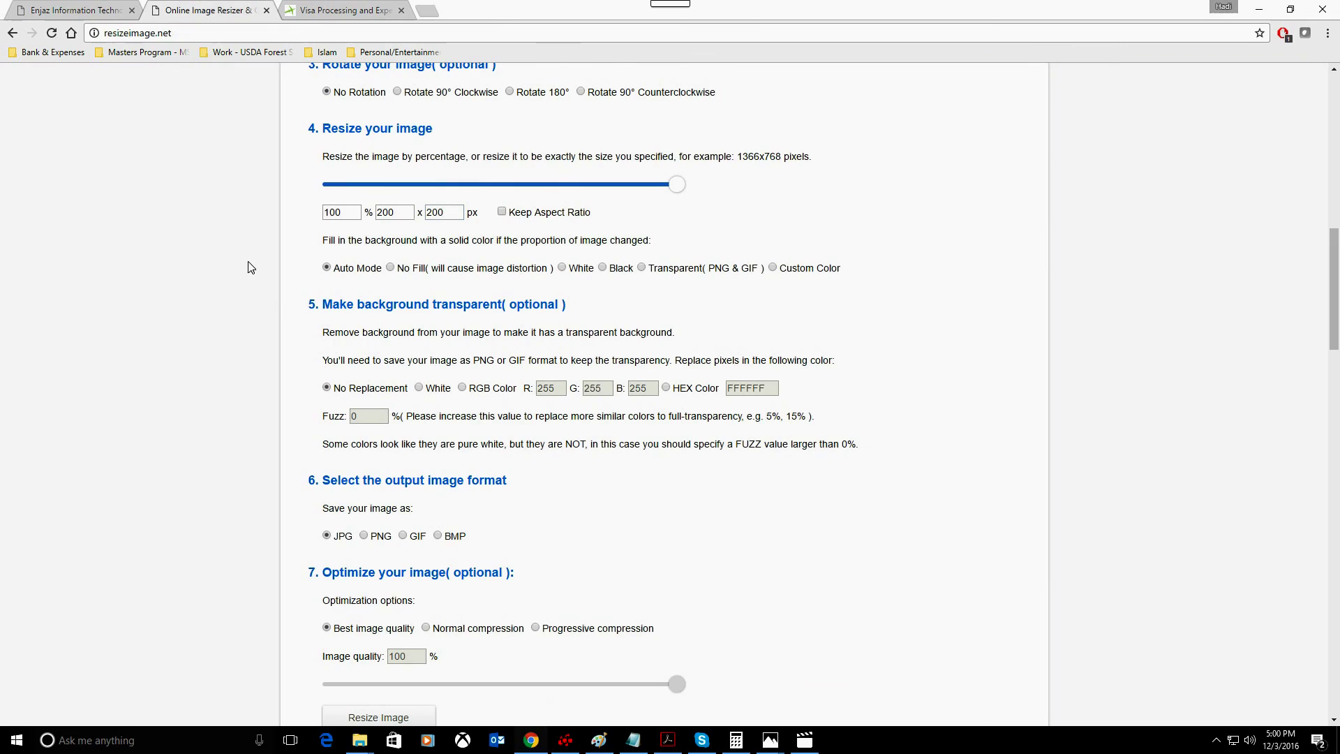
Resize with Normal compression at 98% quality, producing a 17.4 KB image.
scroll(280, 246, down, 2)
drag(307, 164, 521, 162)
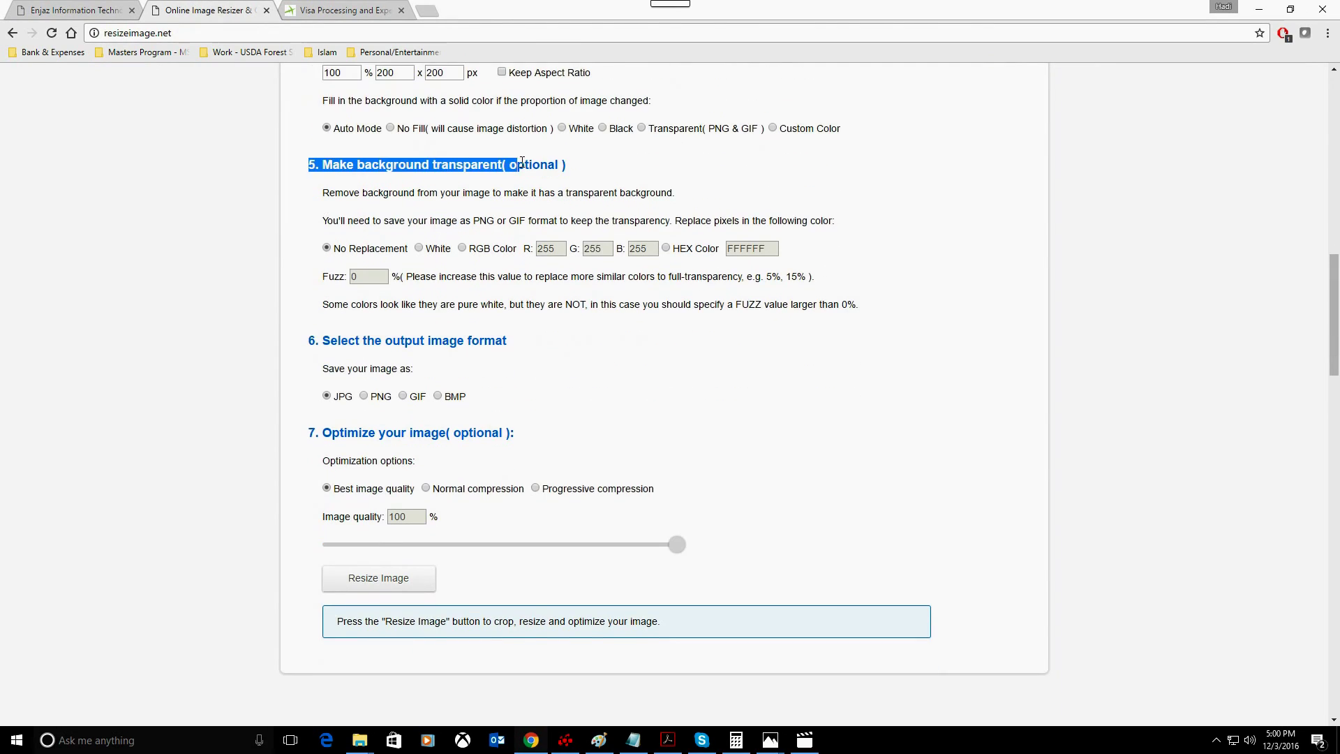
scroll(256, 284, down, 1)
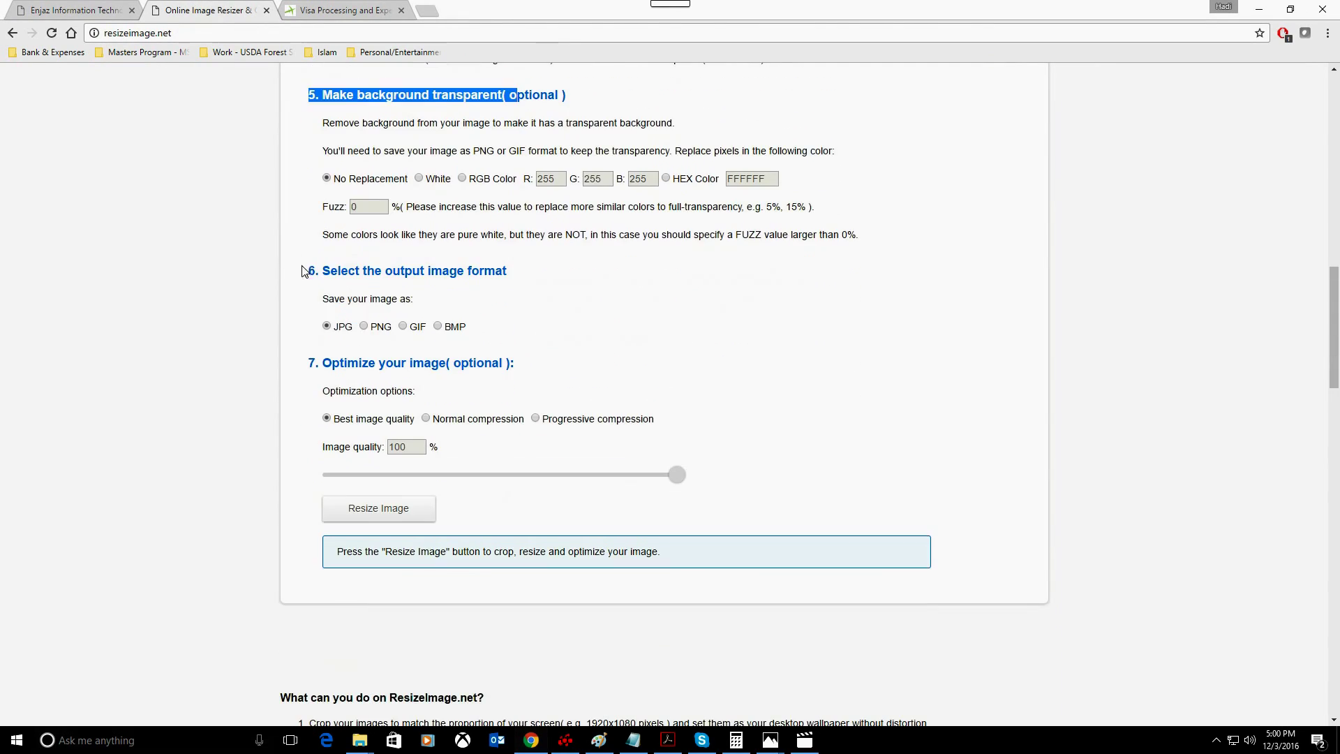
drag(308, 271, 597, 270)
scroll(280, 286, down, 1)
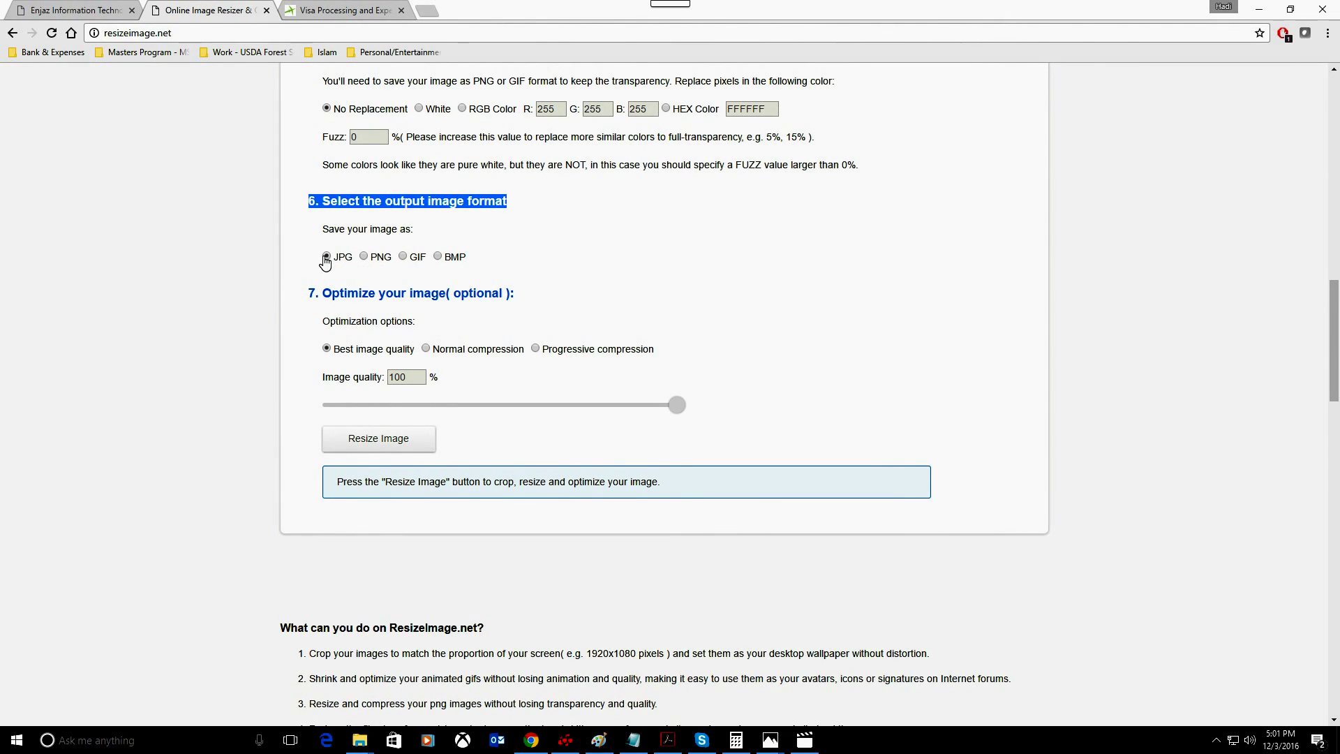
scroll(269, 276, down, 2)
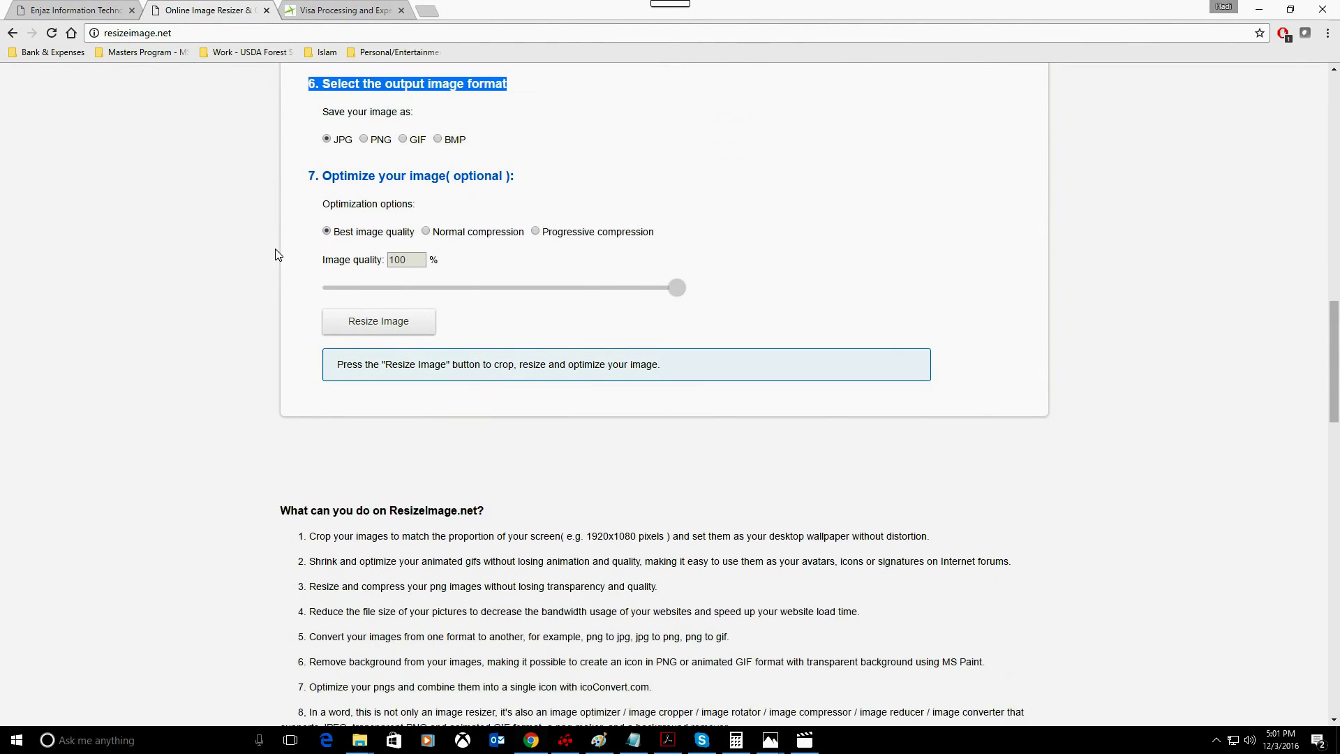
drag(309, 160, 539, 155)
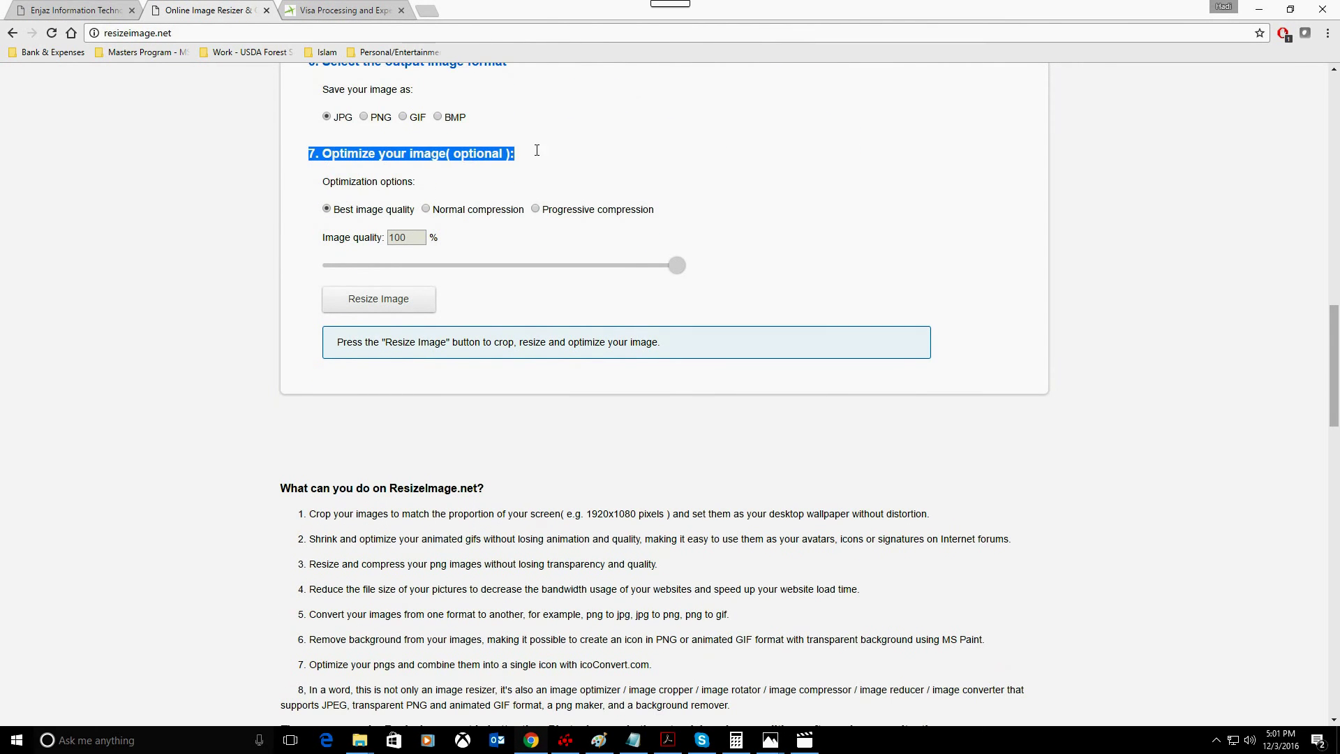
click(427, 211)
double_click(392, 238)
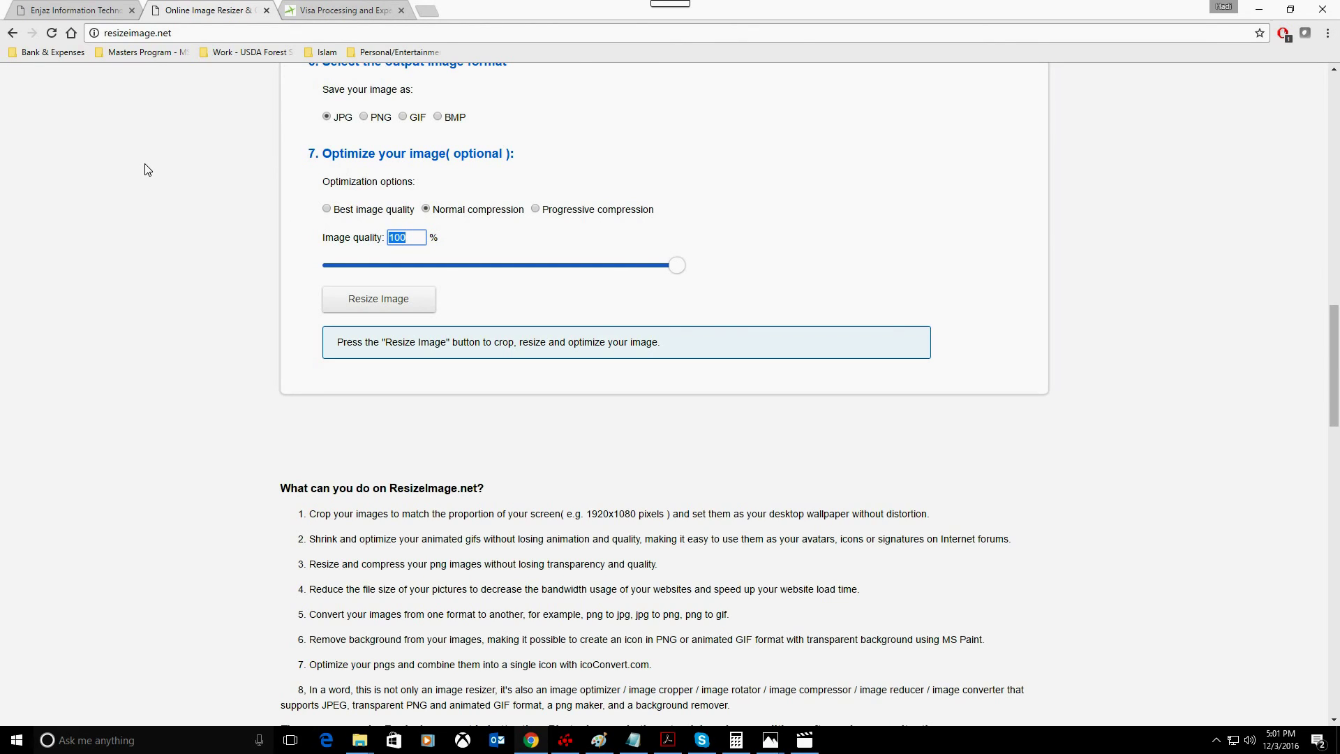
text(98)
click(395, 308)
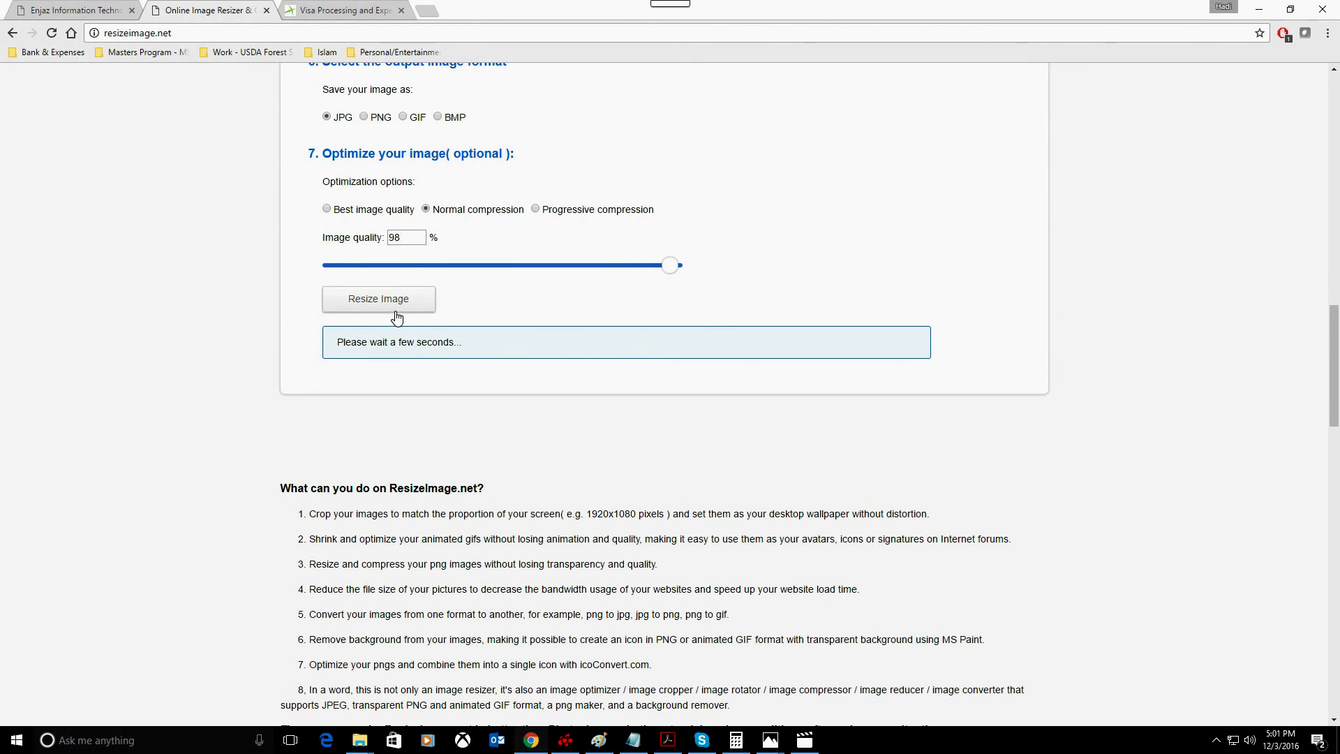
drag(703, 342, 747, 342)
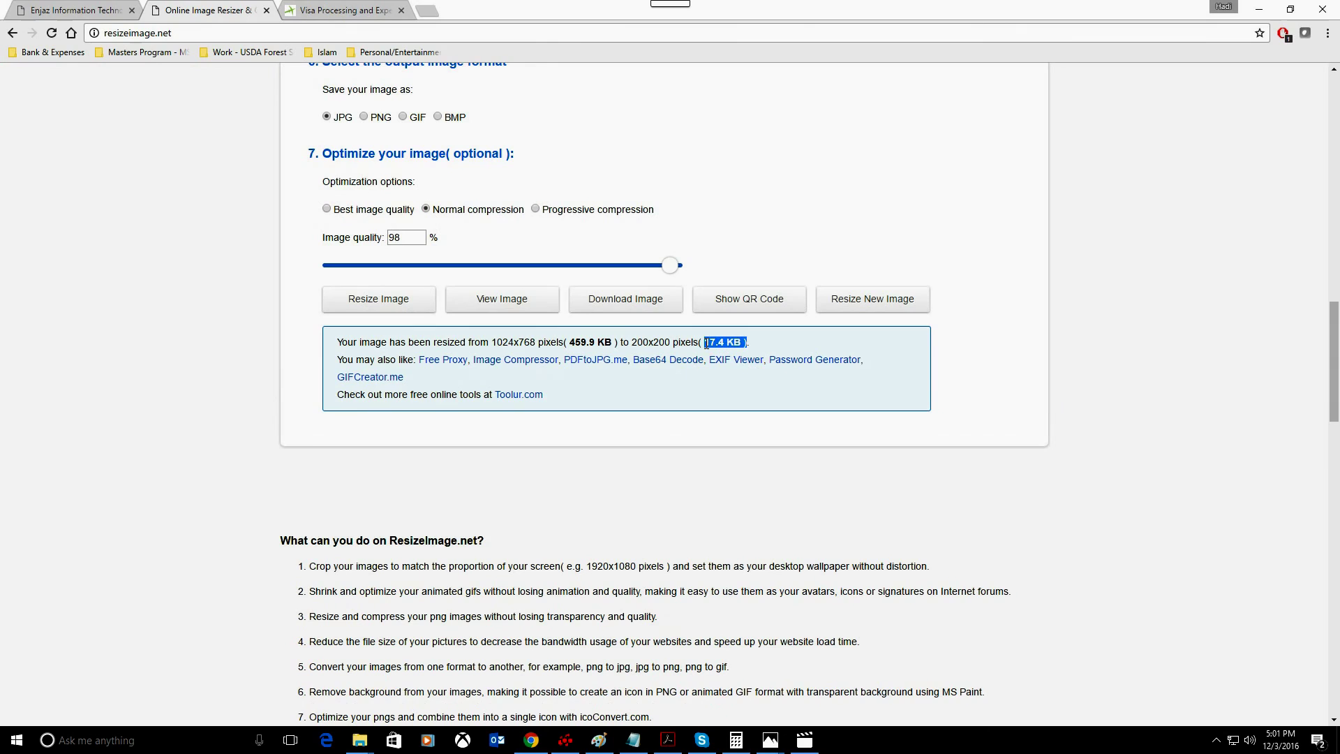
Download the resized image and show it in its Downloads folder.
click(77, 10)
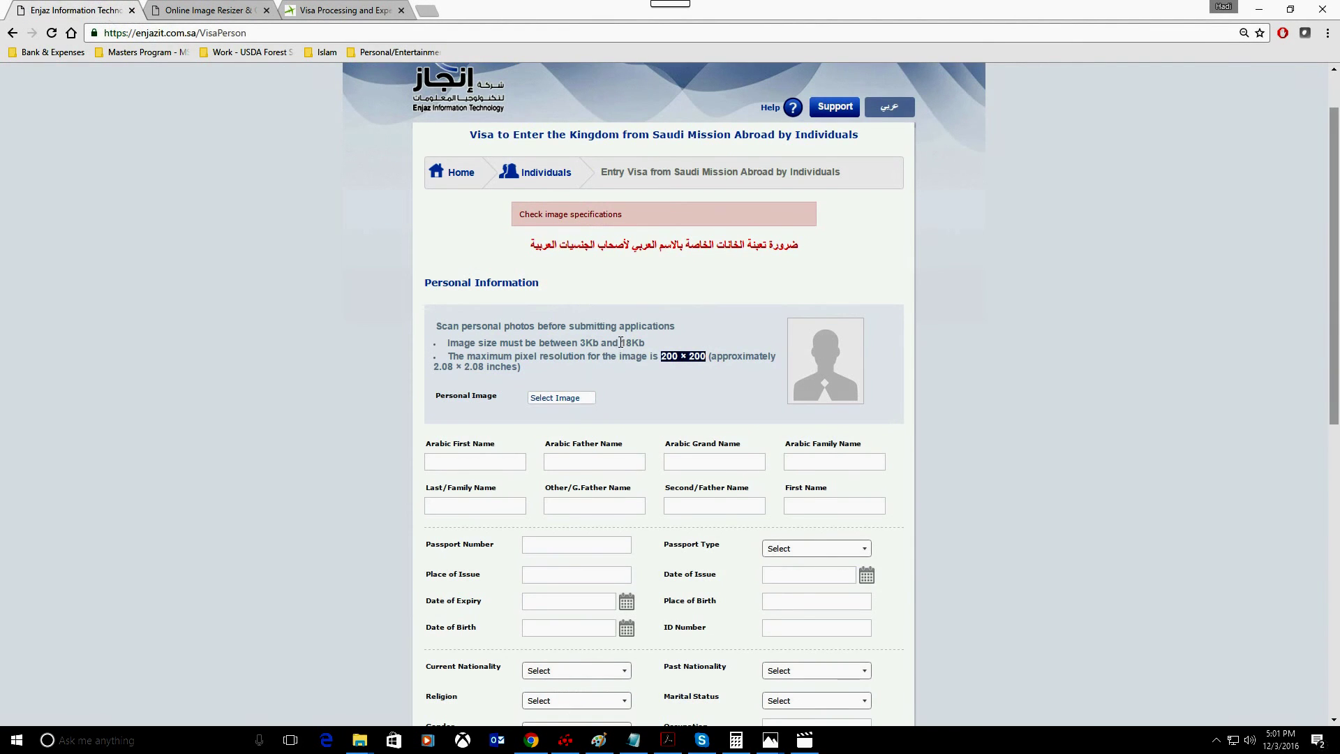
click(205, 10)
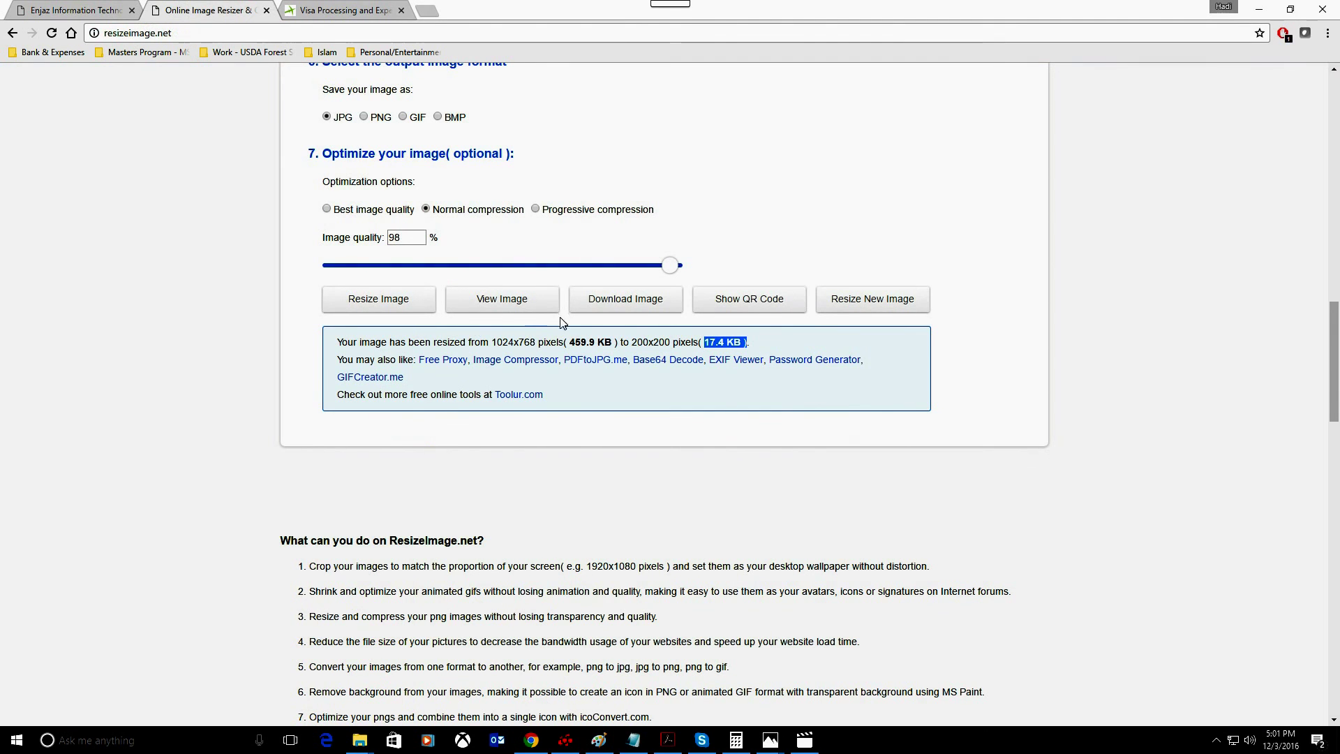
click(642, 308)
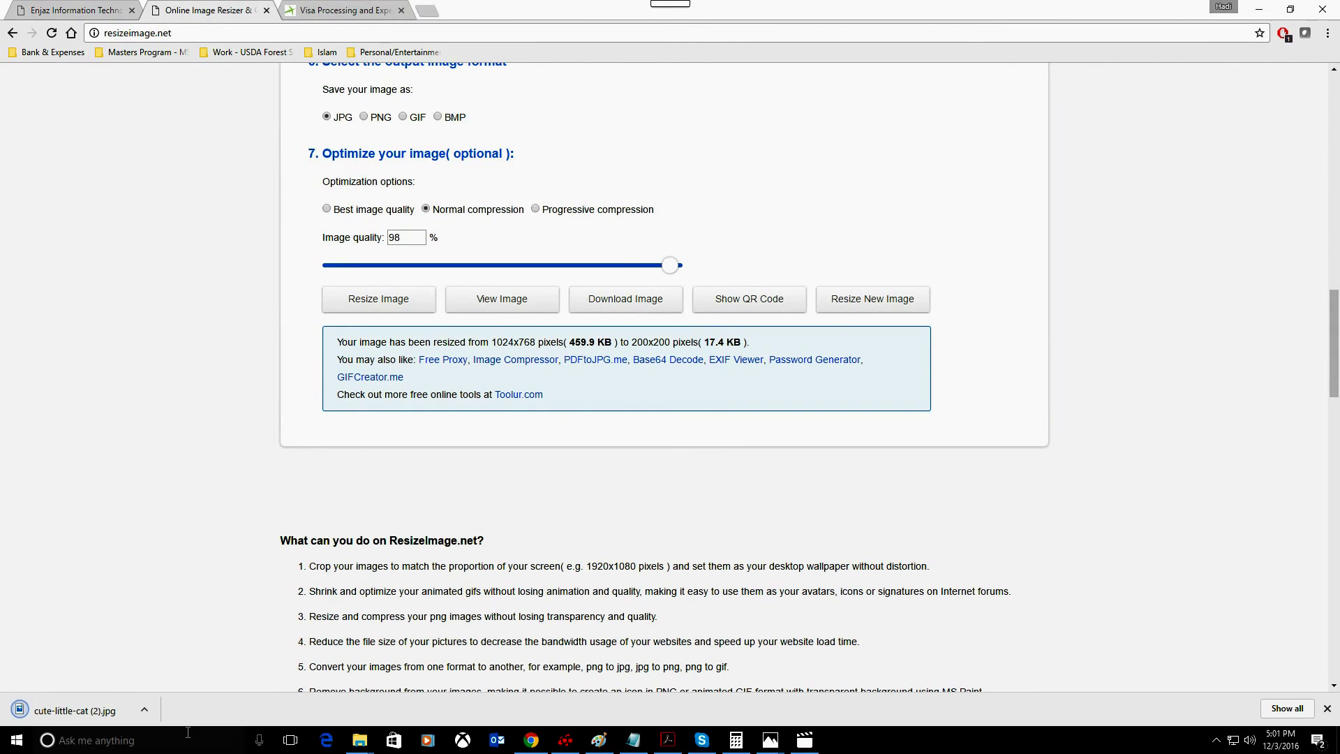
click(144, 707)
click(168, 663)
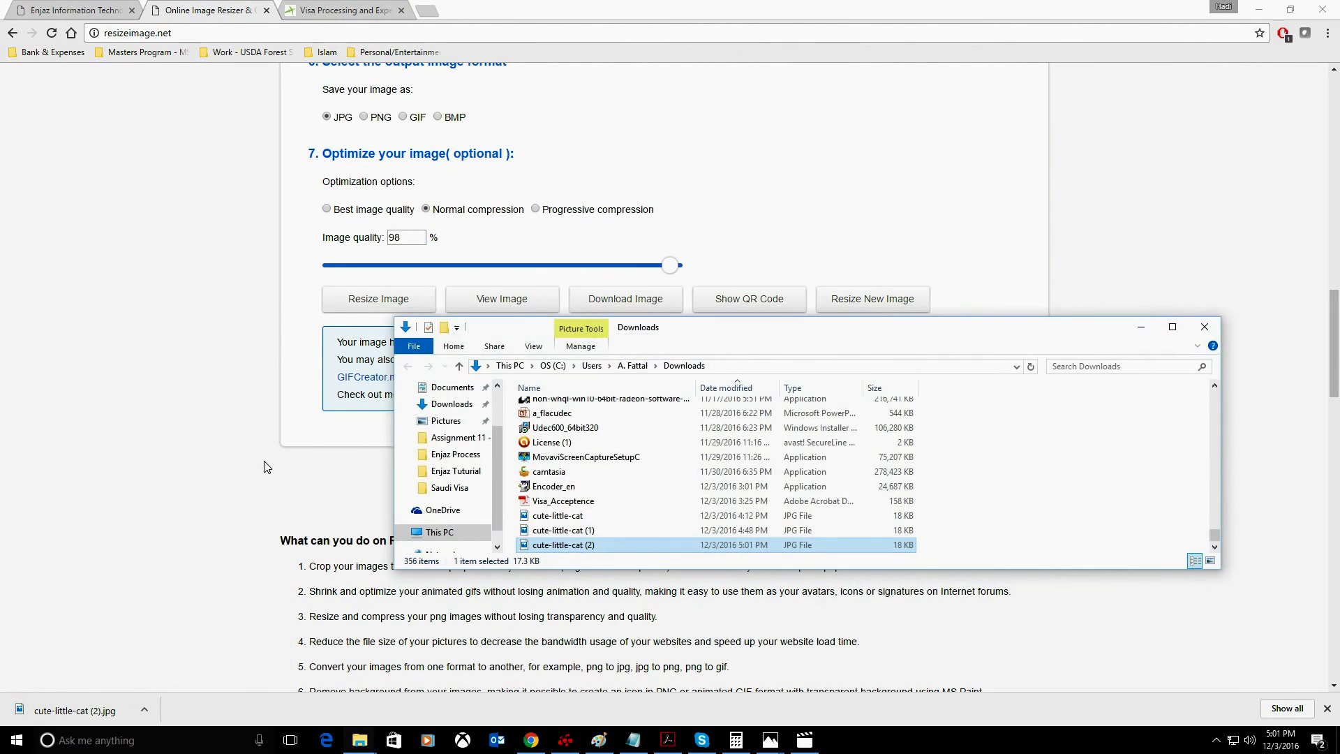
Copy cute-little-cat (2).jpg from Downloads and paste it onto the desktop.
right_click(569, 545)
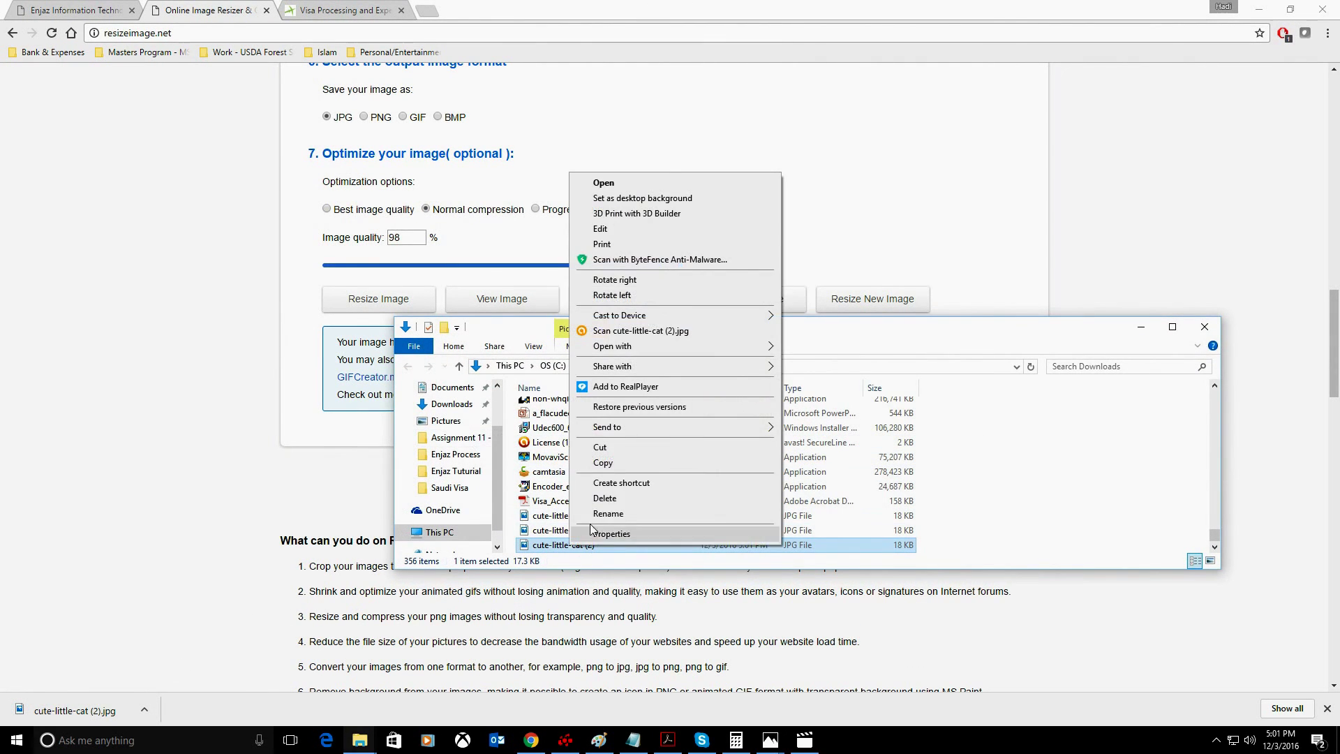
click(607, 463)
click(1140, 327)
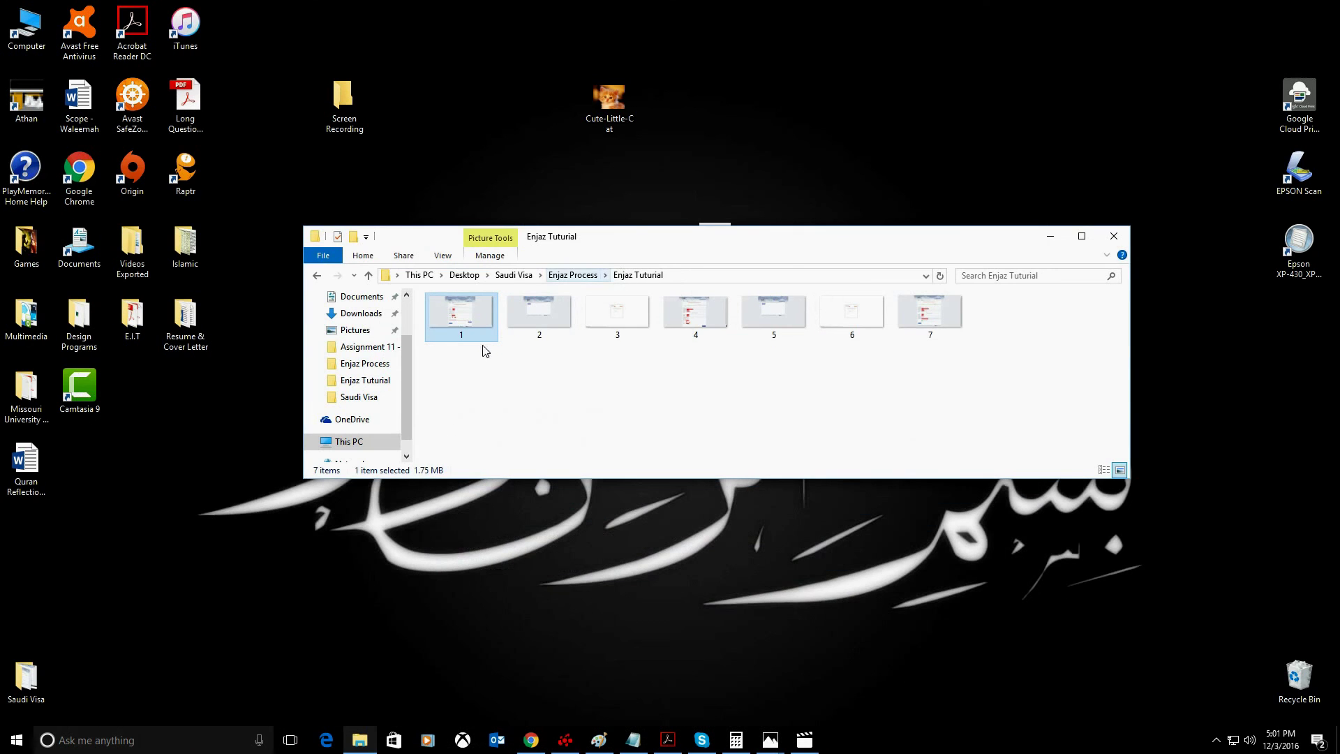
drag(844, 238, 794, 439)
right_click(881, 243)
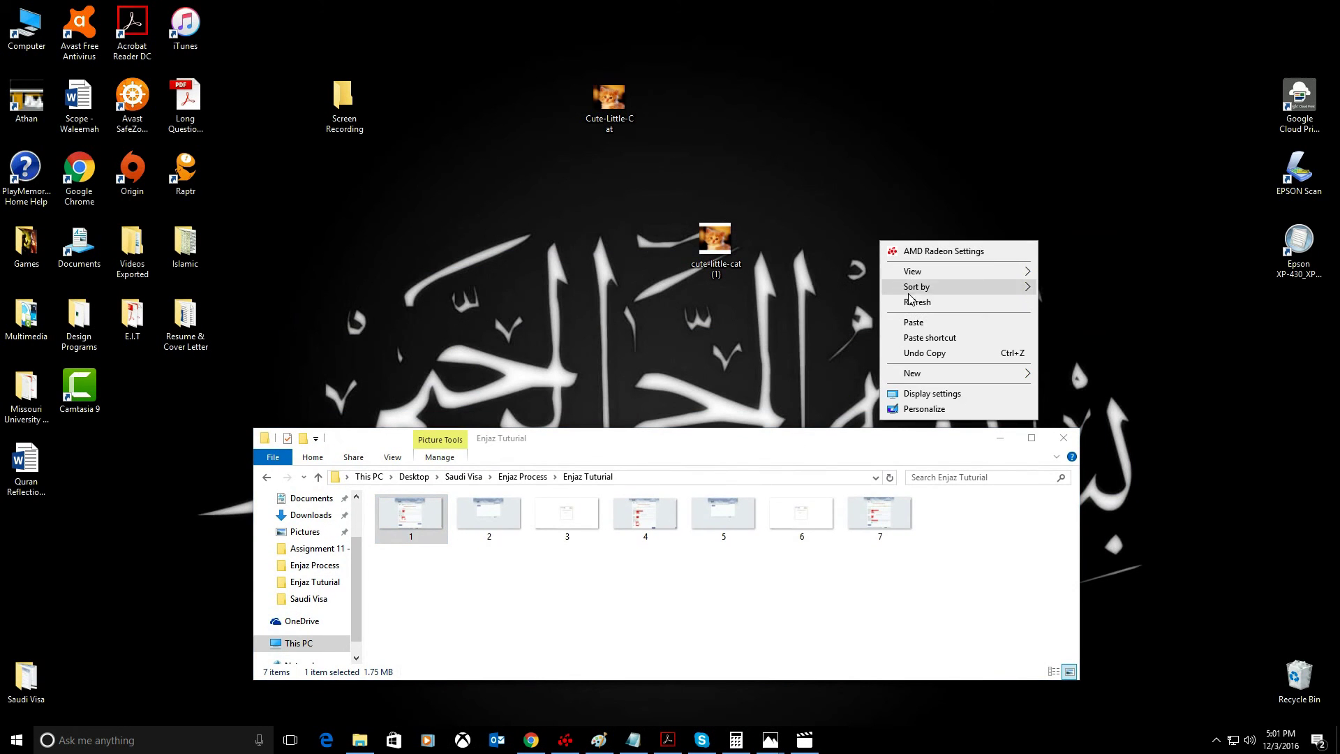
click(915, 322)
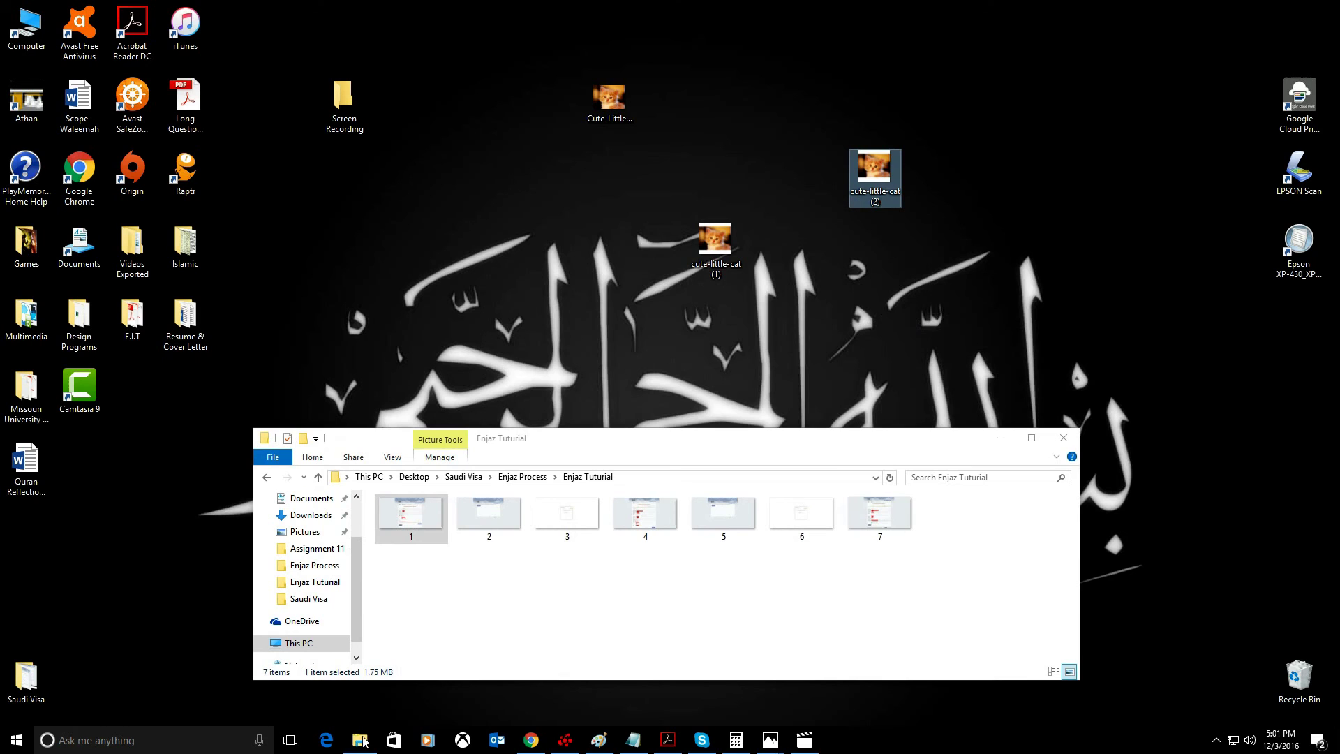
click(540, 745)
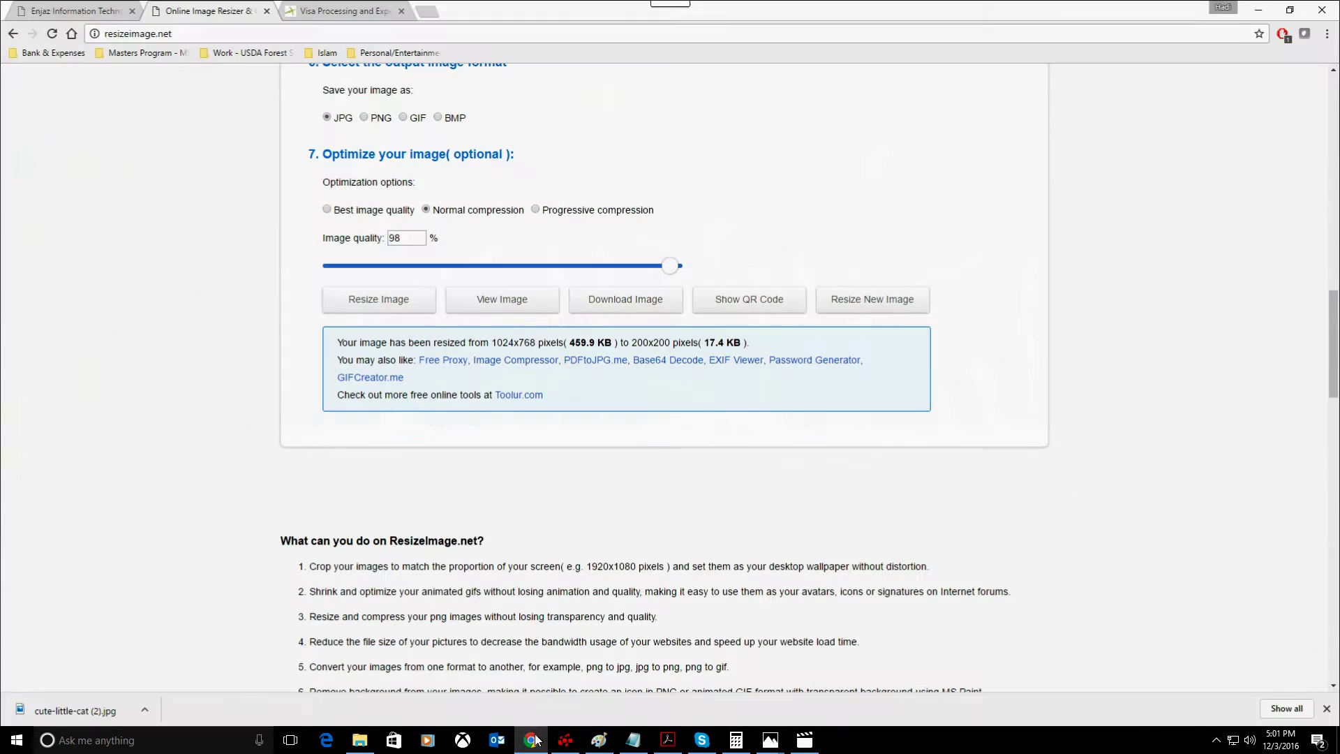
Attach the resized 200 × 200 cute-little-cat (2) photo as the Enjaz personal image.
click(82, 14)
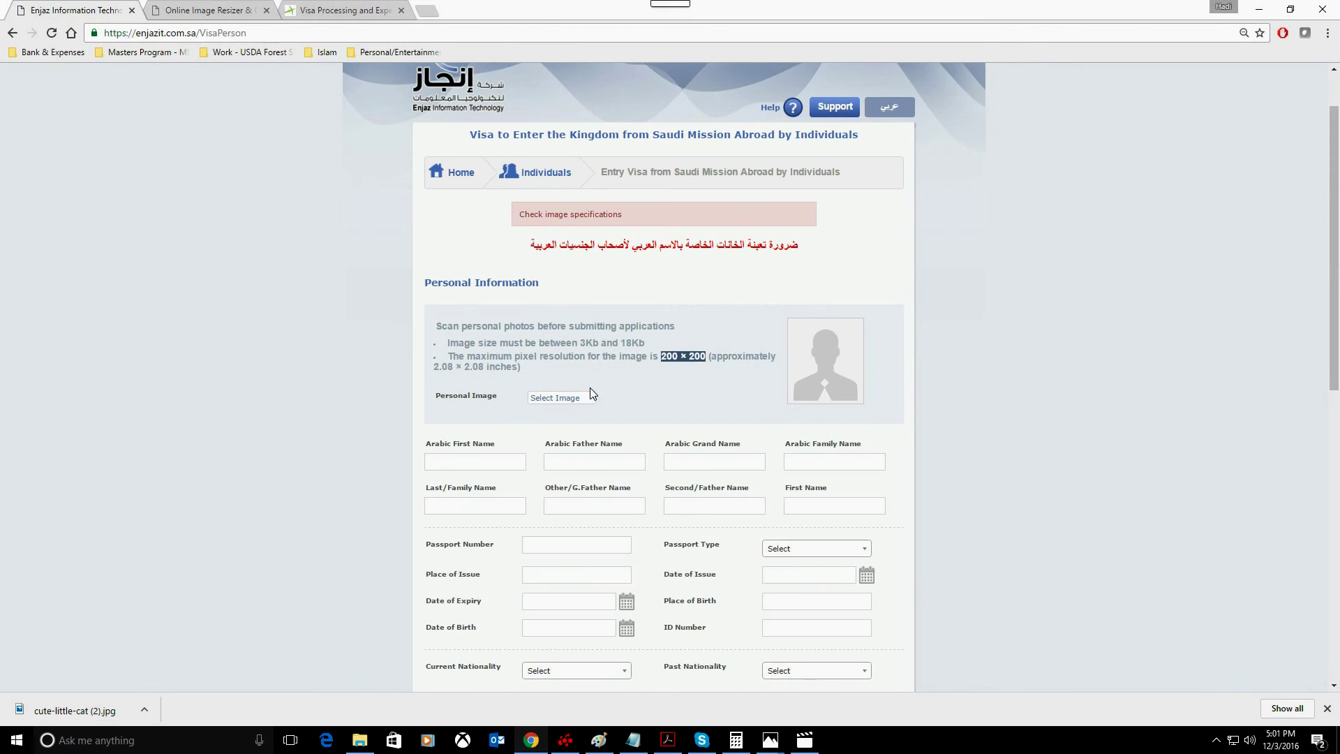
click(553, 398)
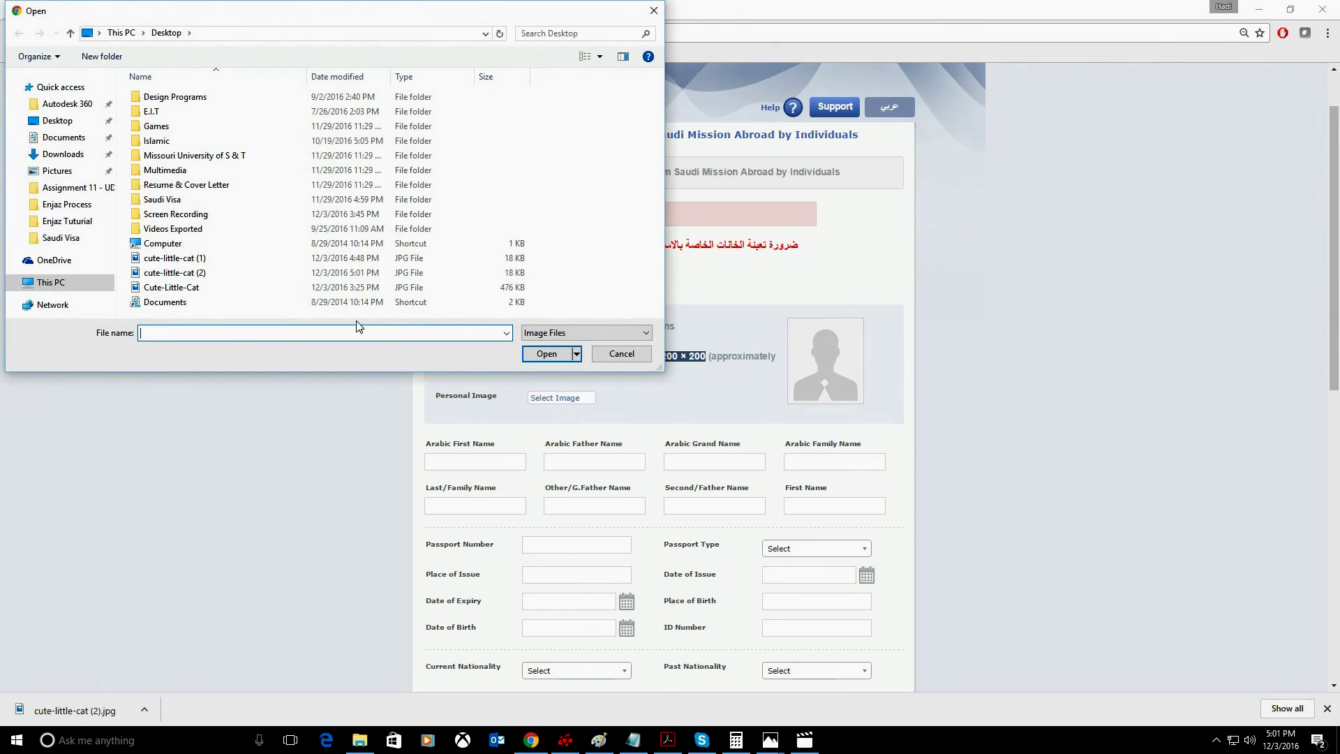
click(200, 272)
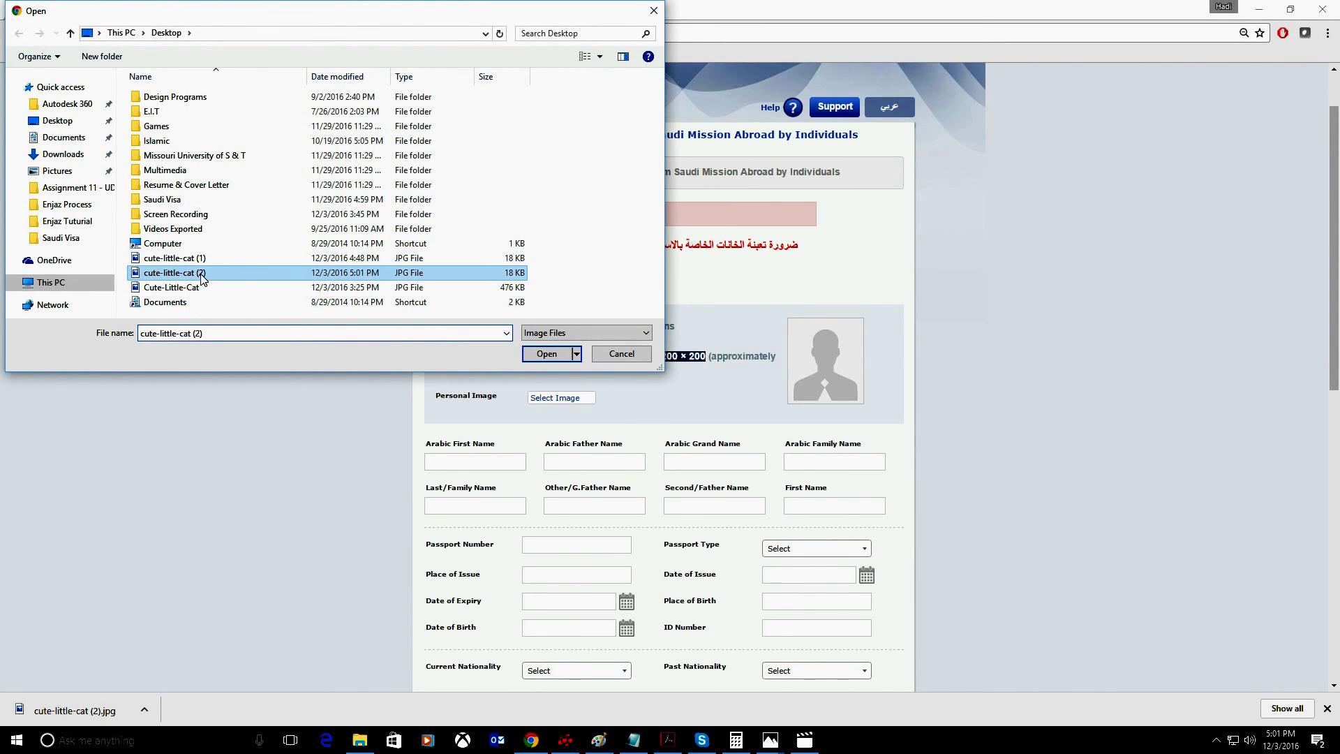
click(547, 354)
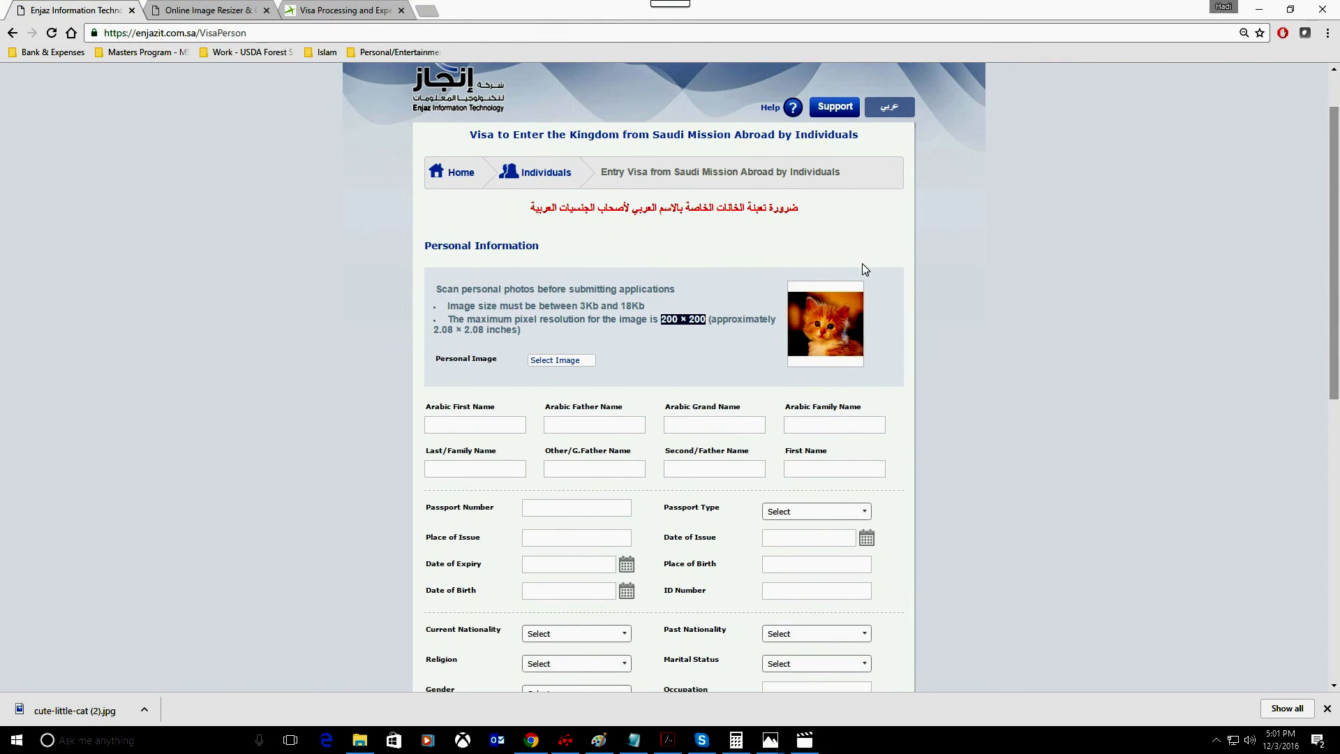
scroll(841, 293, down, 1)
scroll(943, 292, down, 3)
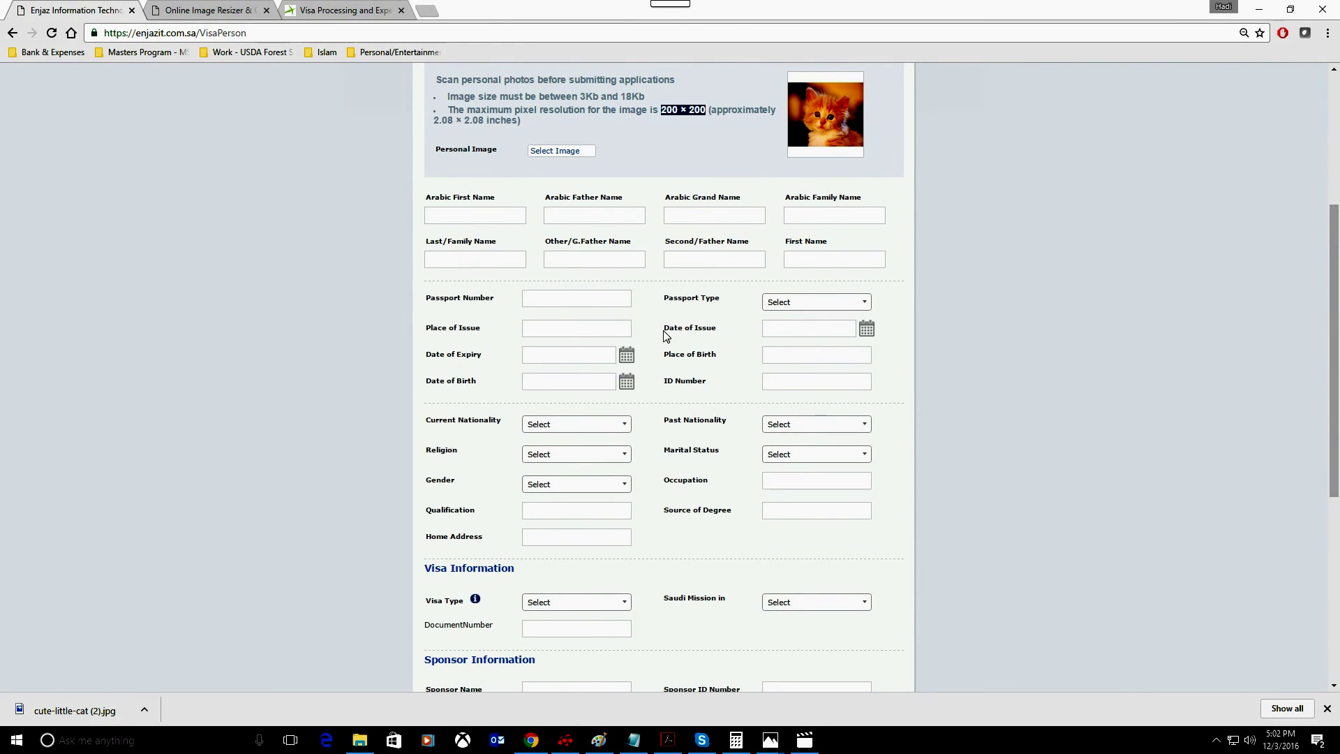
scroll(716, 317, down, 1)
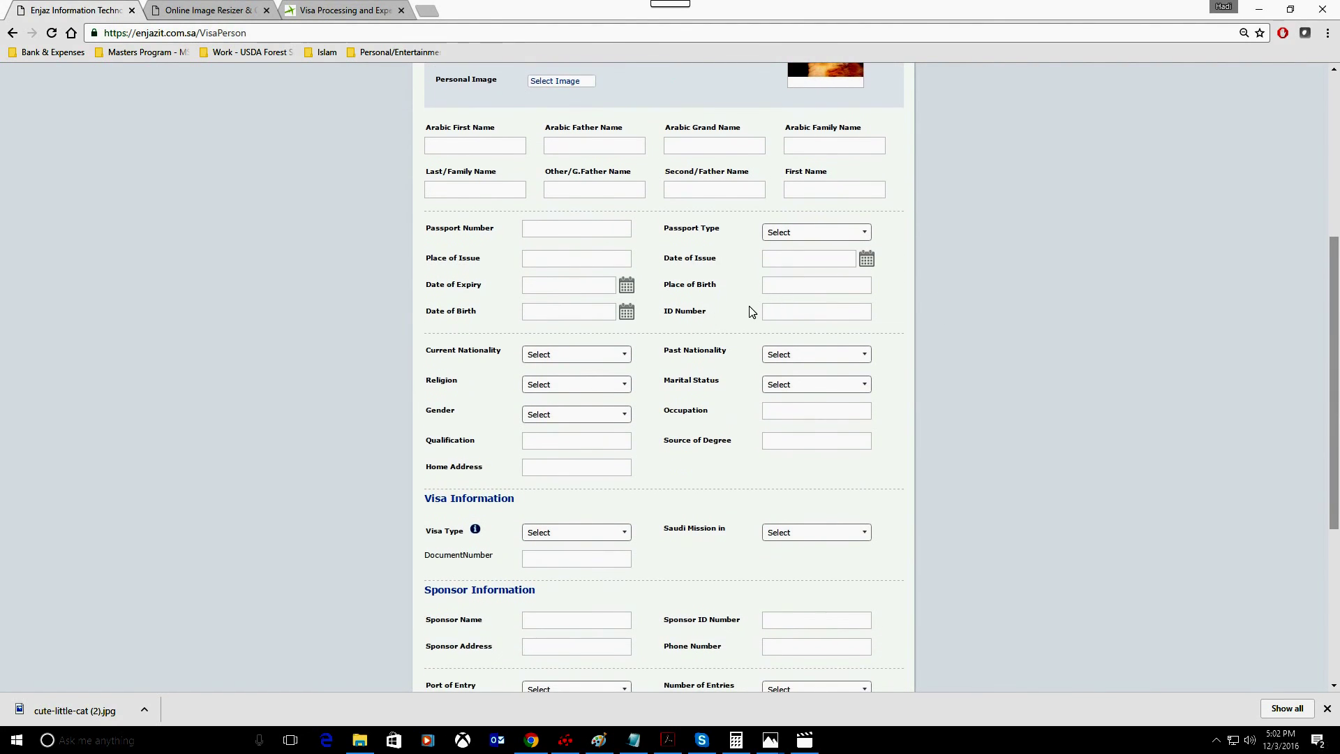
scroll(733, 357, up, 1)
click(782, 386)
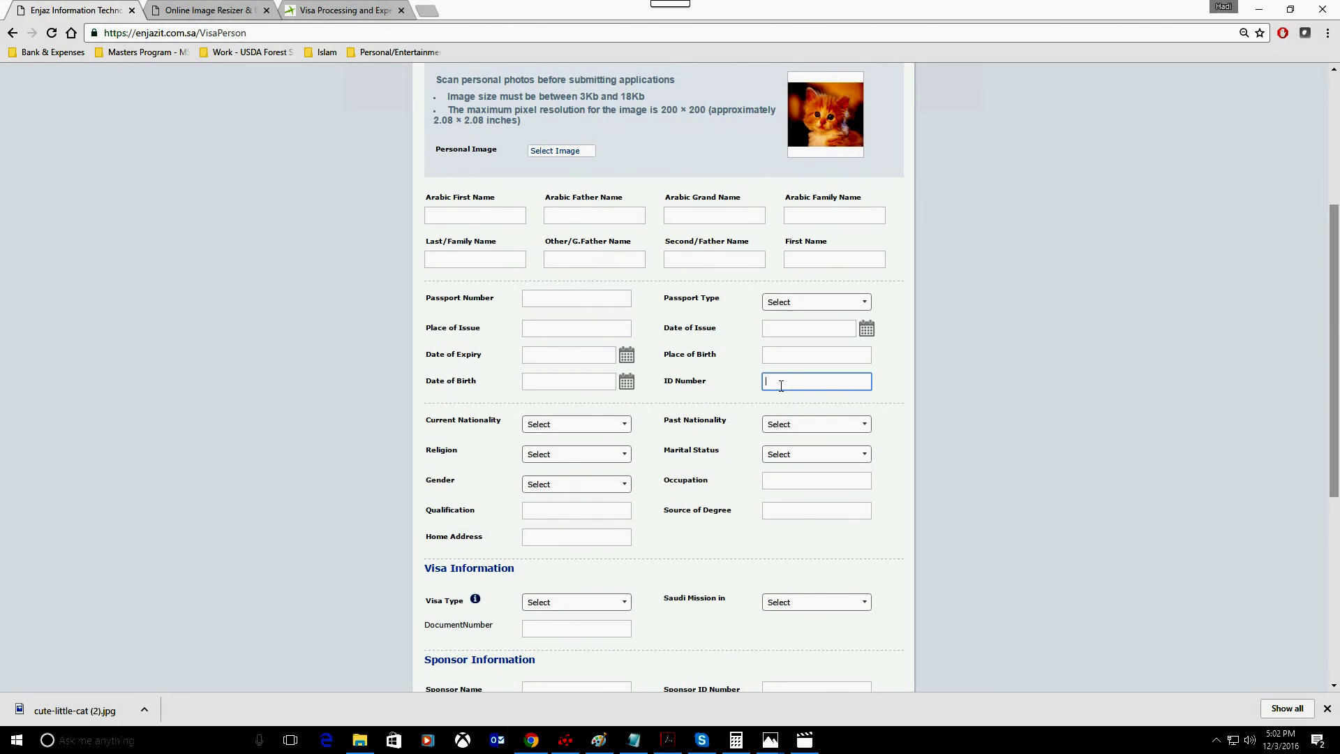
click(478, 210)
click(624, 220)
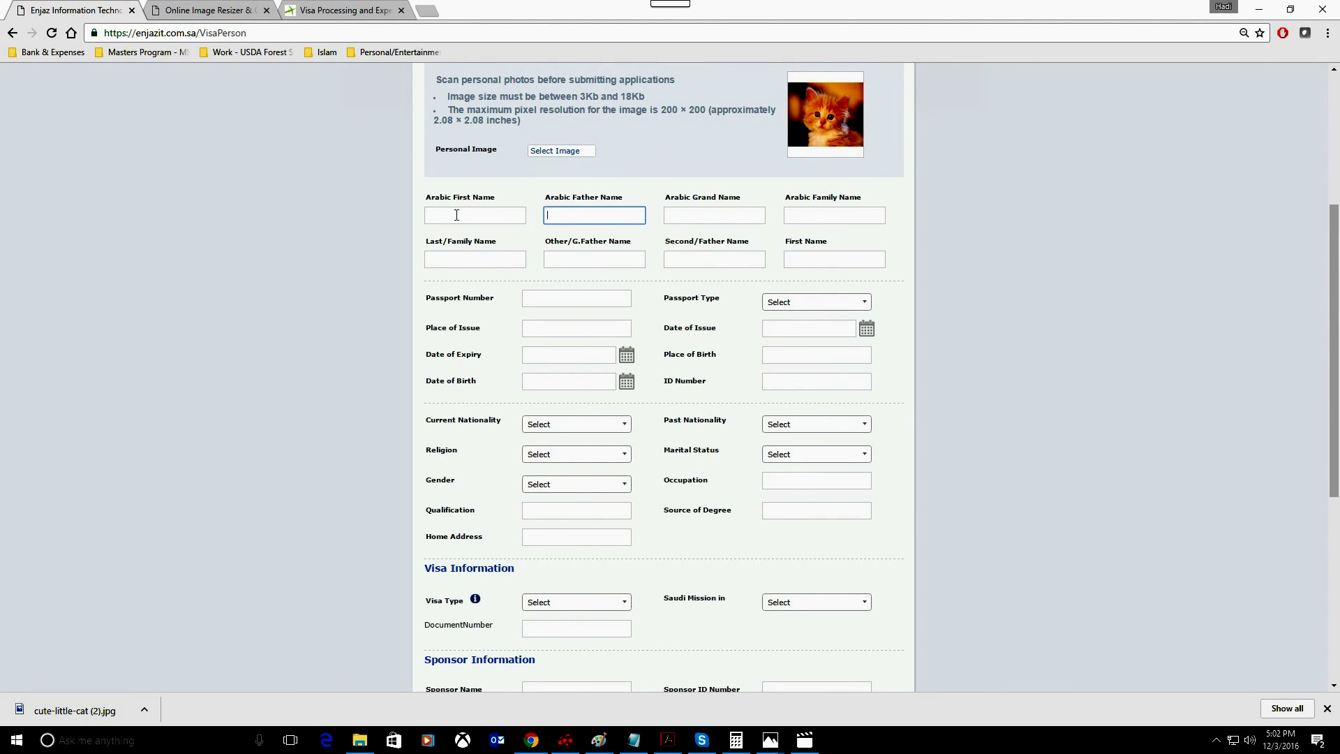
click(456, 215)
click(616, 218)
click(667, 215)
click(822, 213)
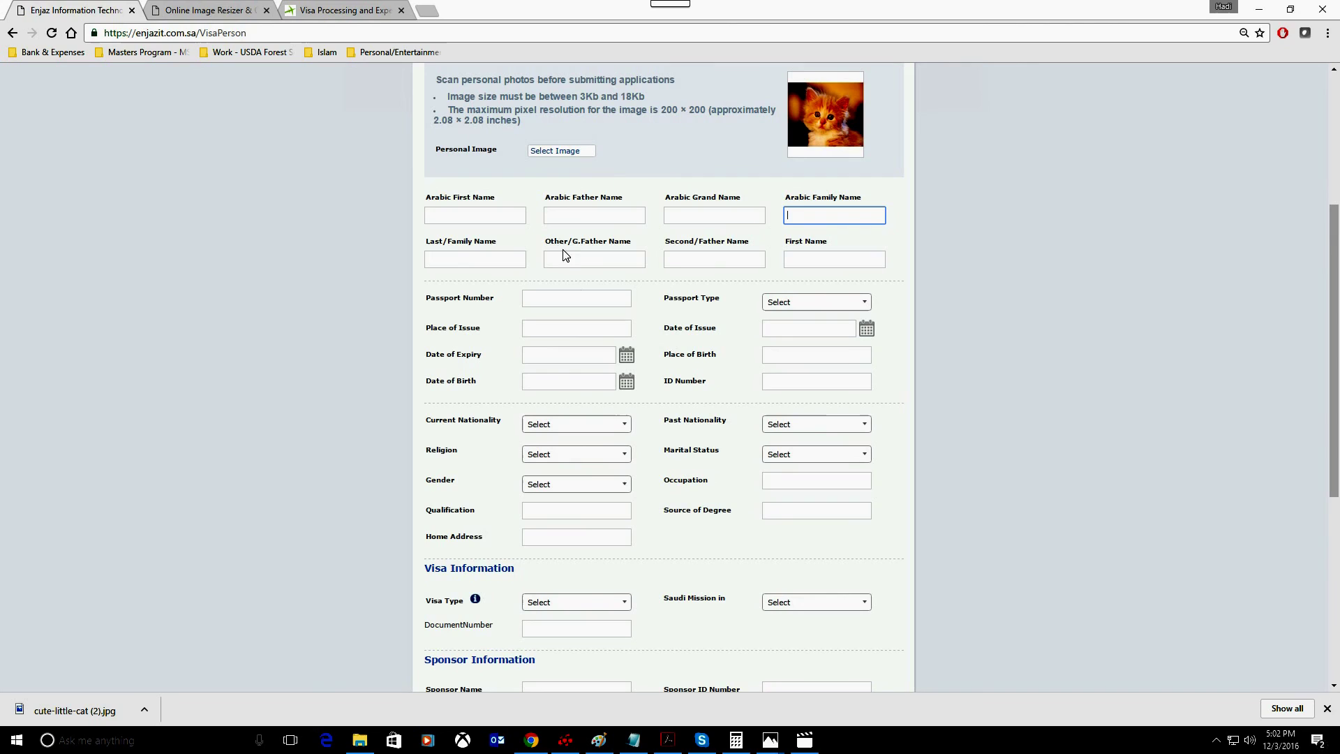
click(580, 259)
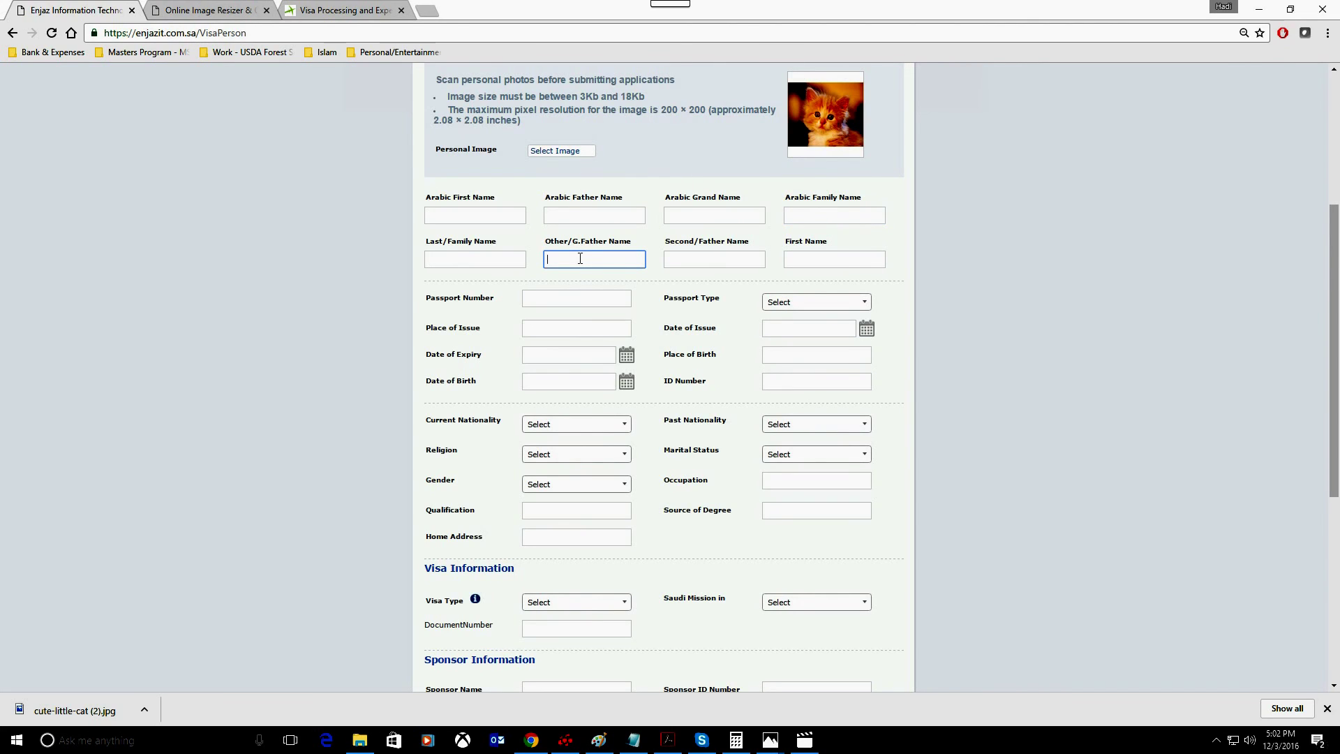
click(718, 260)
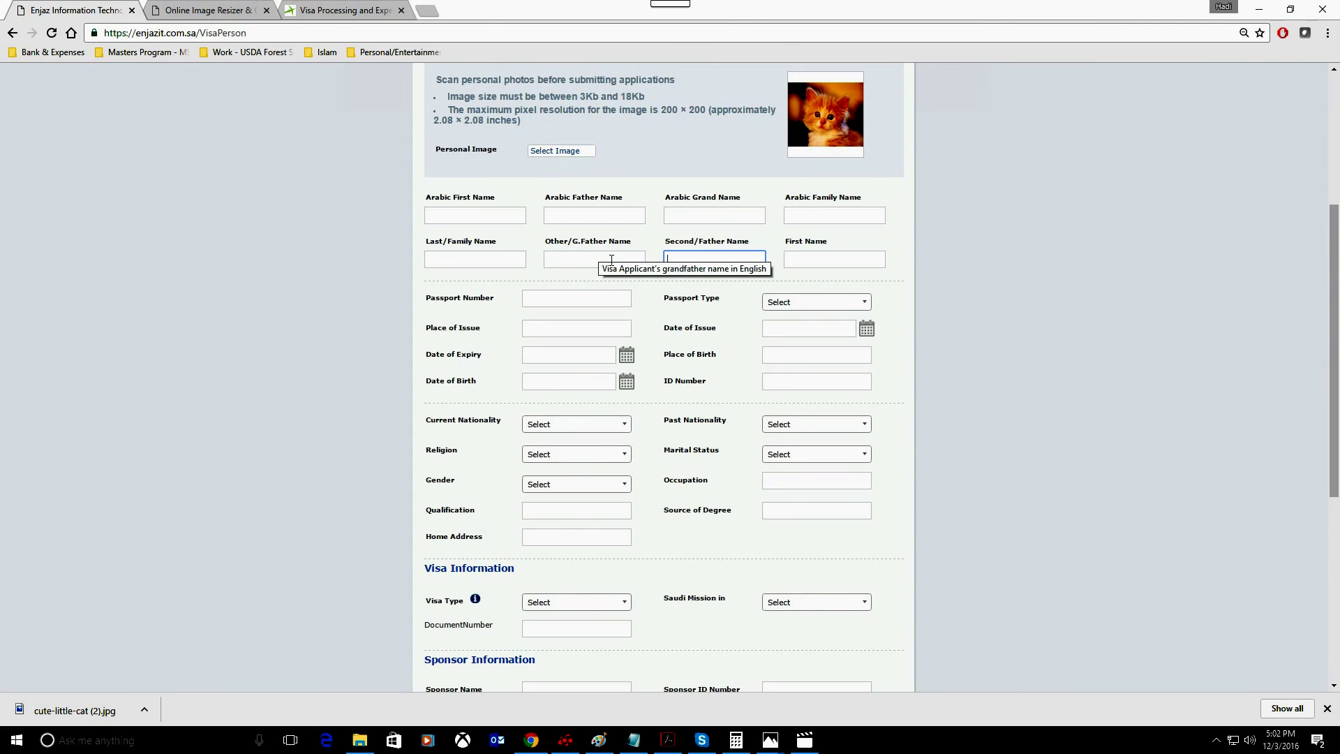
click(613, 259)
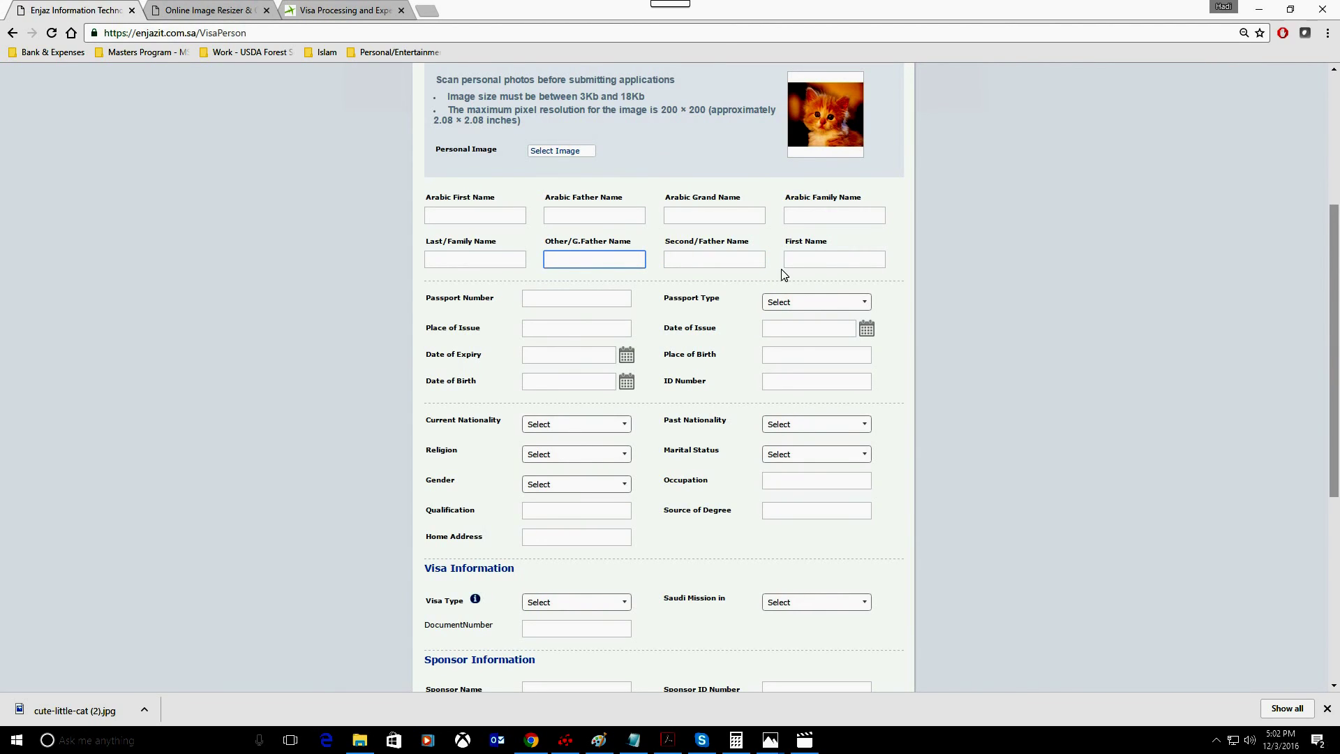
click(717, 261)
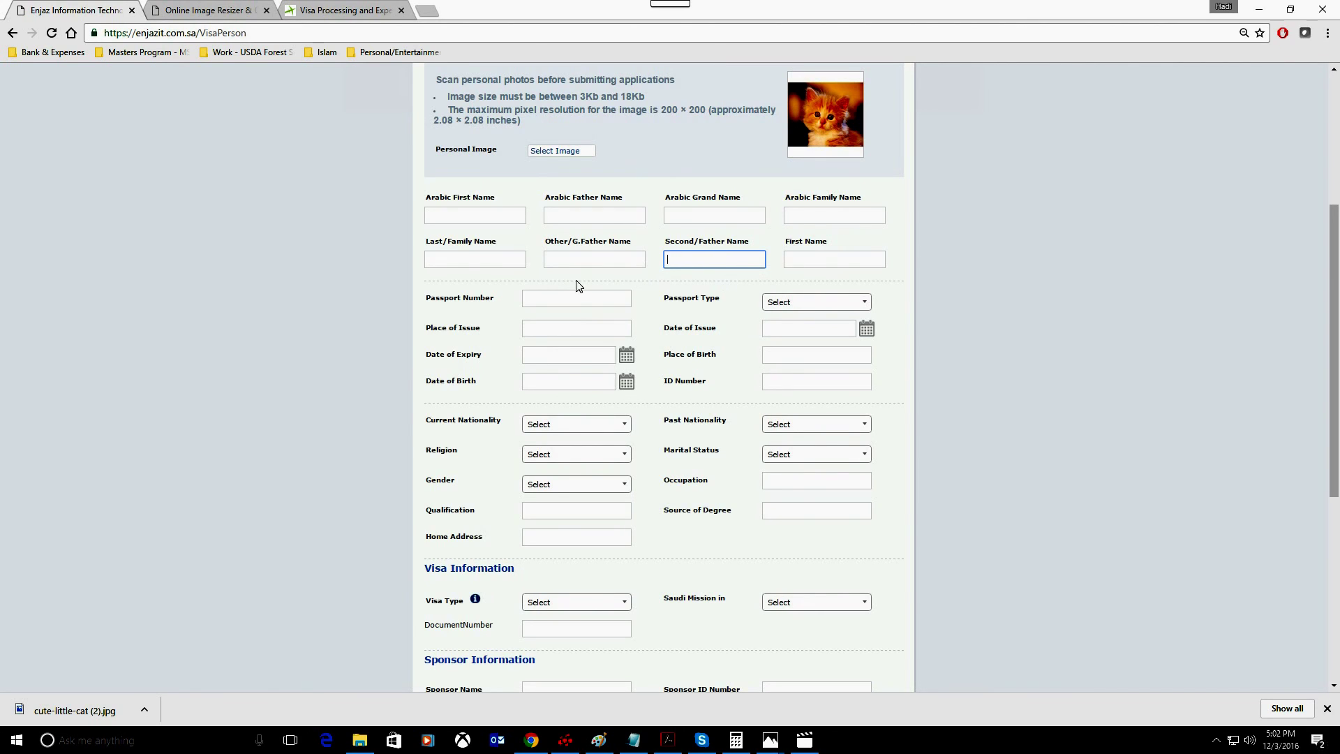
click(617, 257)
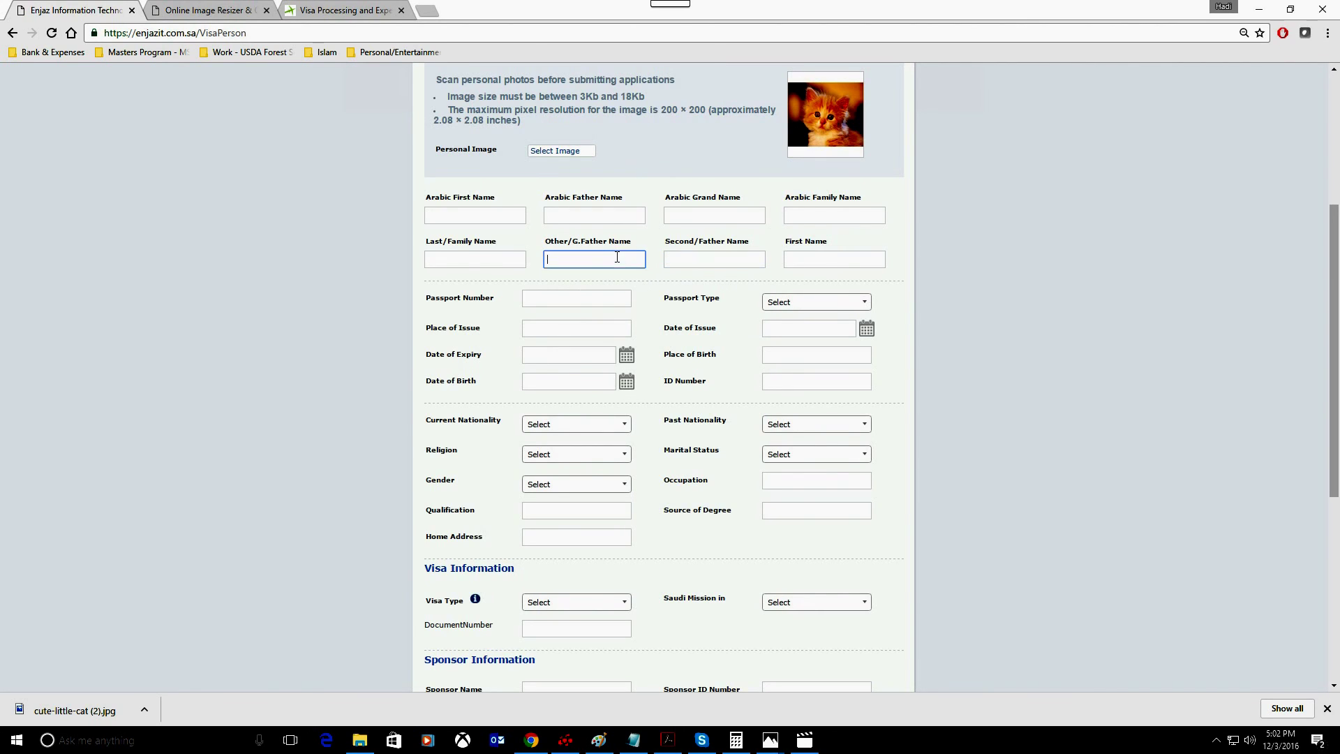
click(785, 382)
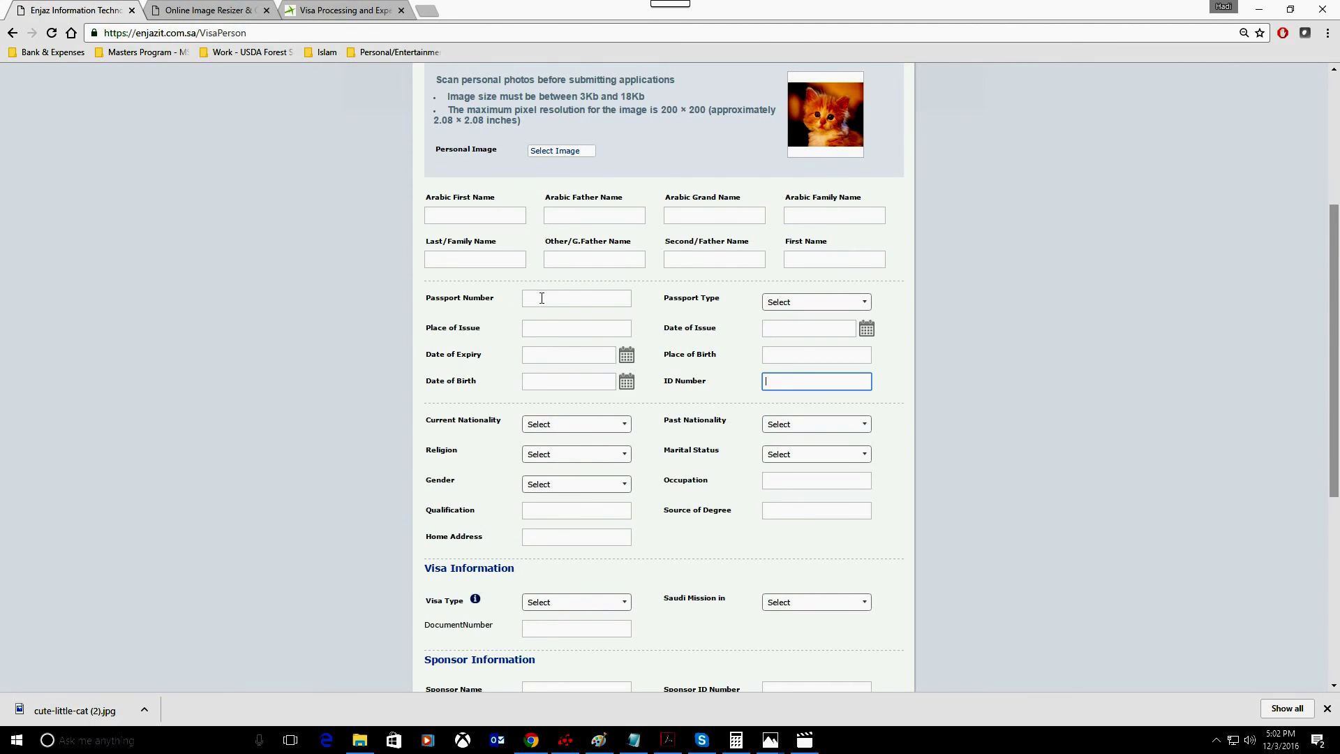
scroll(332, 383, down, 1)
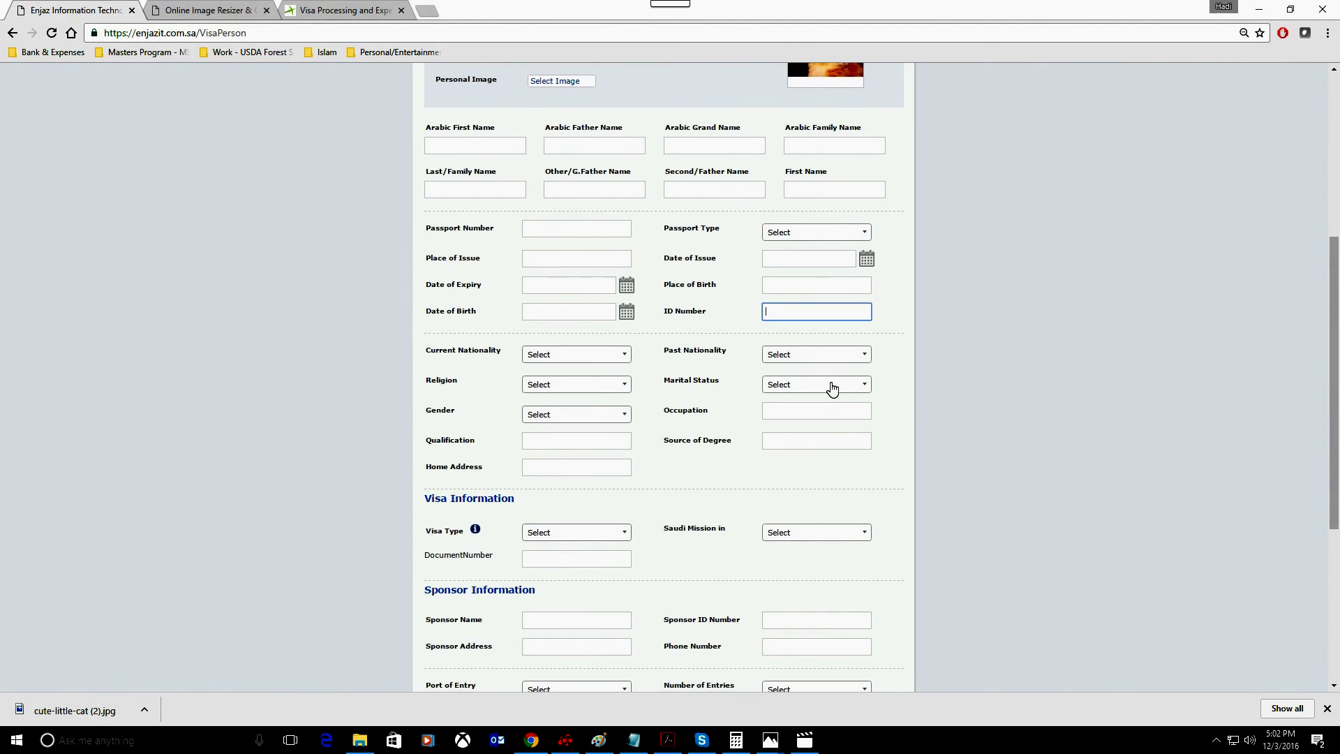
scroll(594, 335, down, 1)
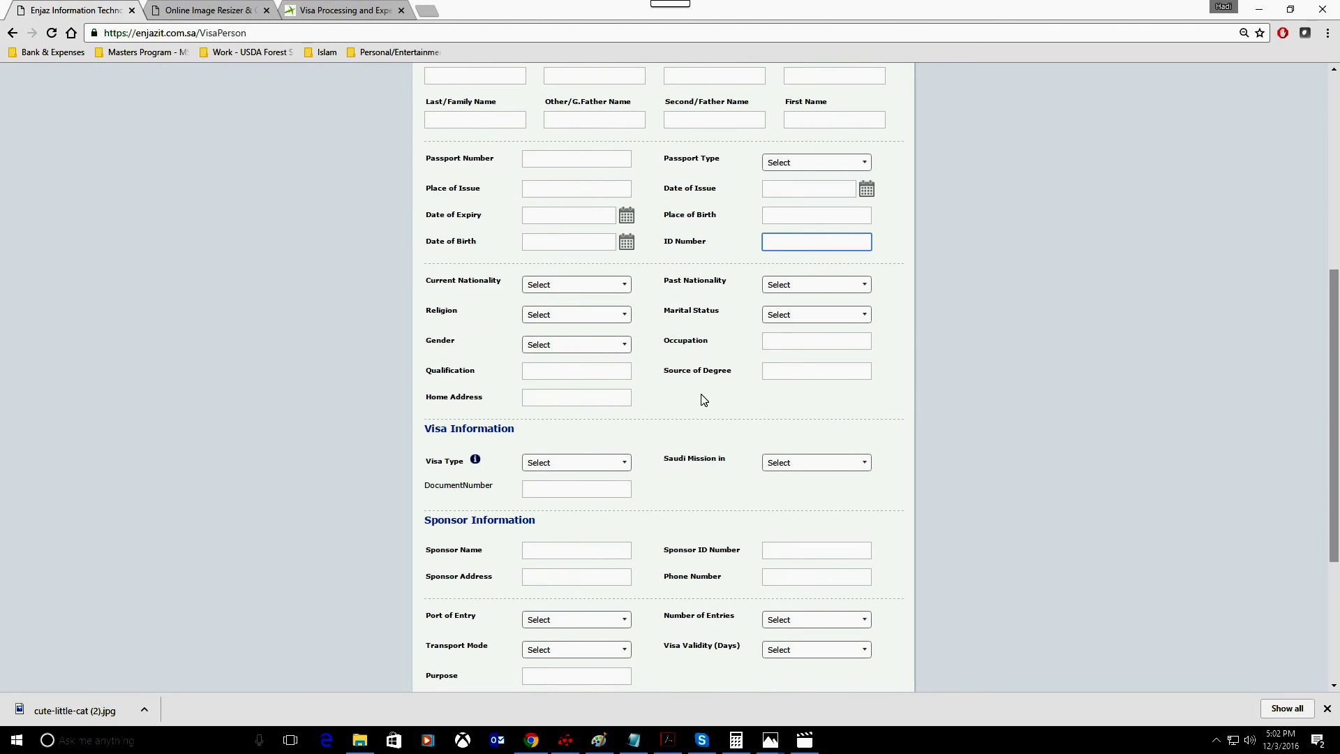
click(786, 340)
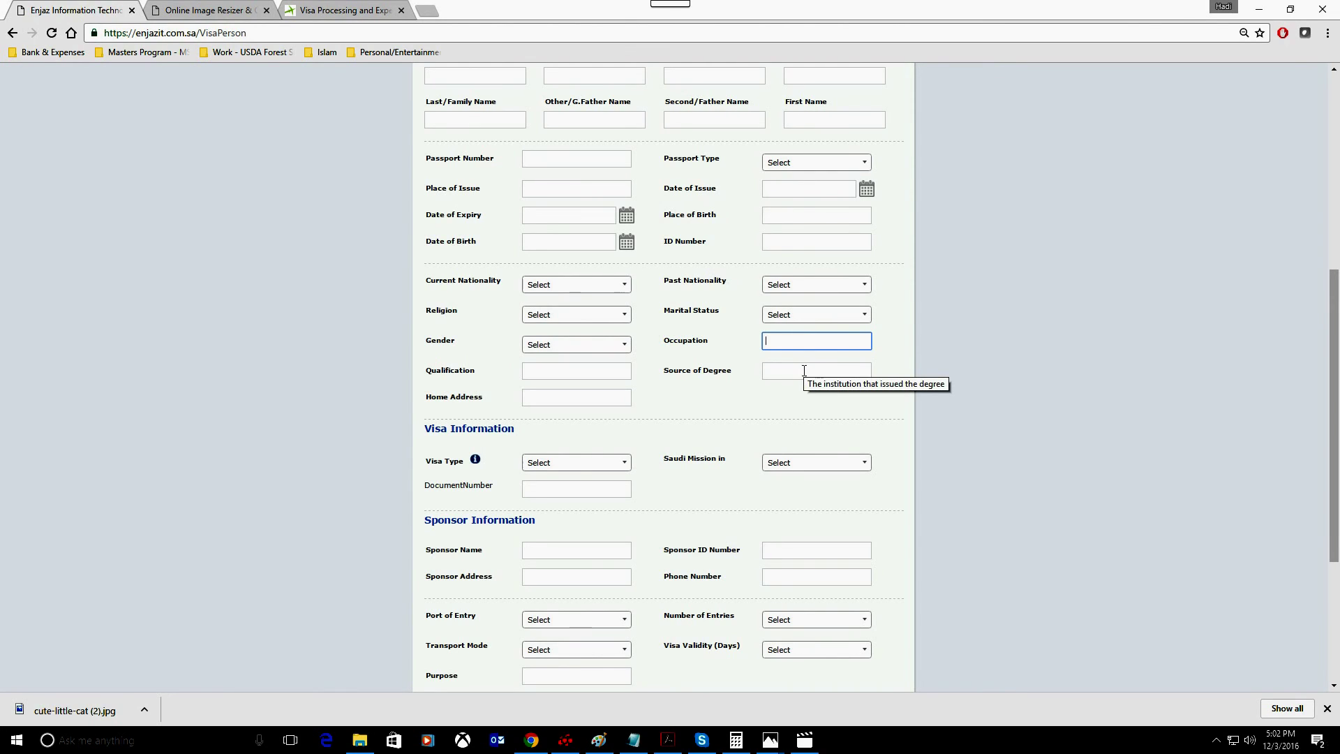
click(788, 370)
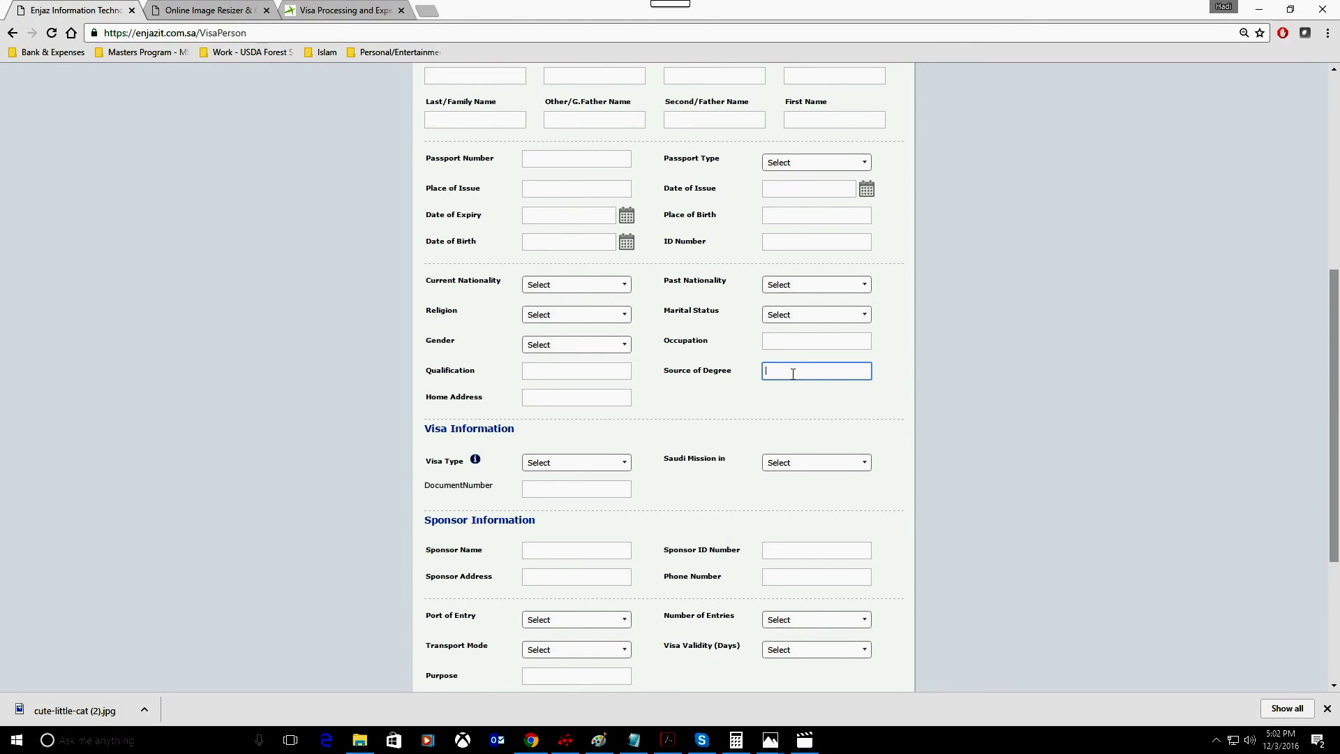
click(552, 372)
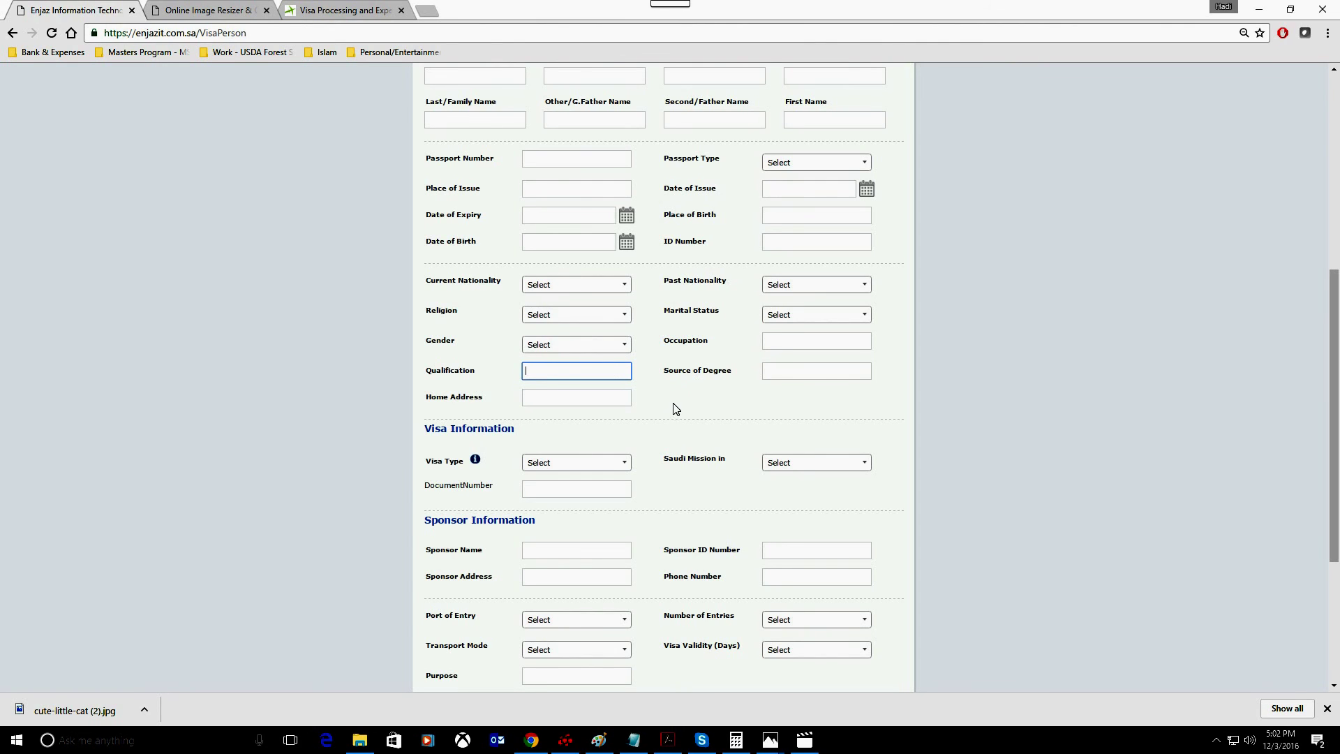
click(560, 401)
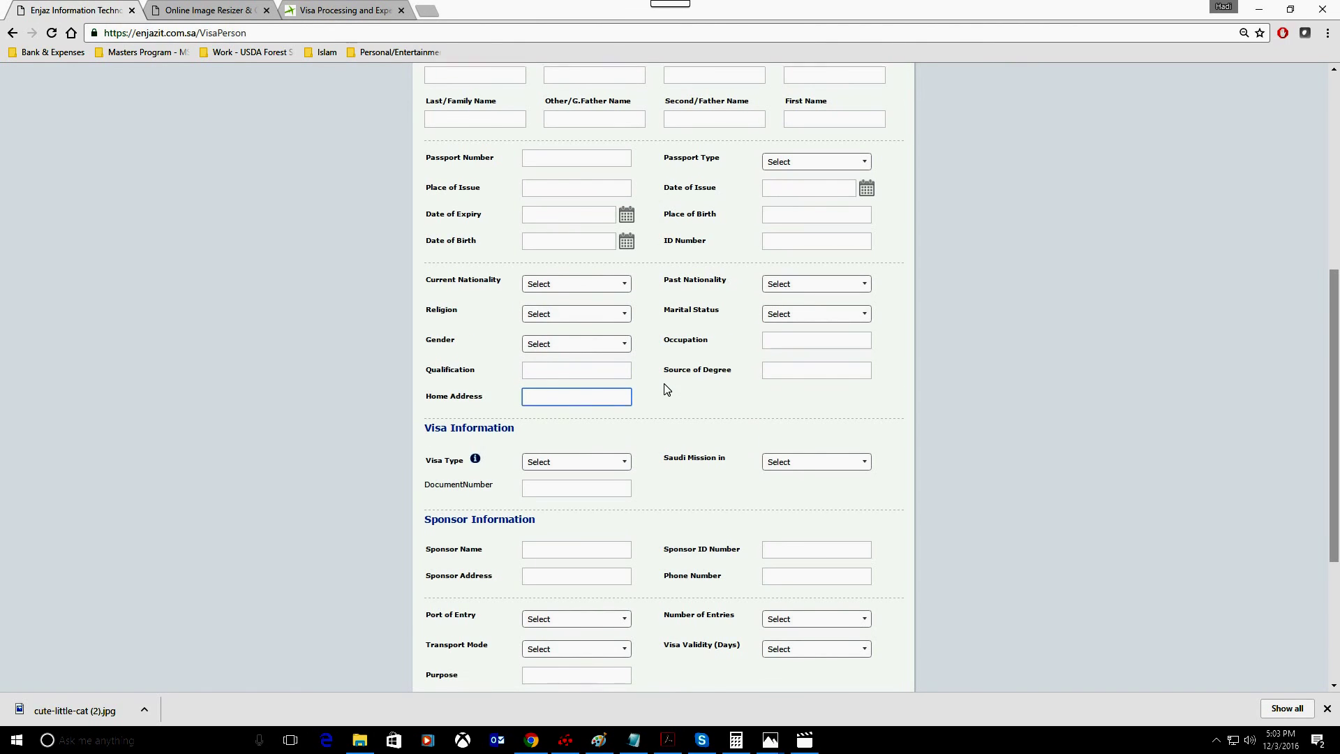
scroll(664, 384, down, 3)
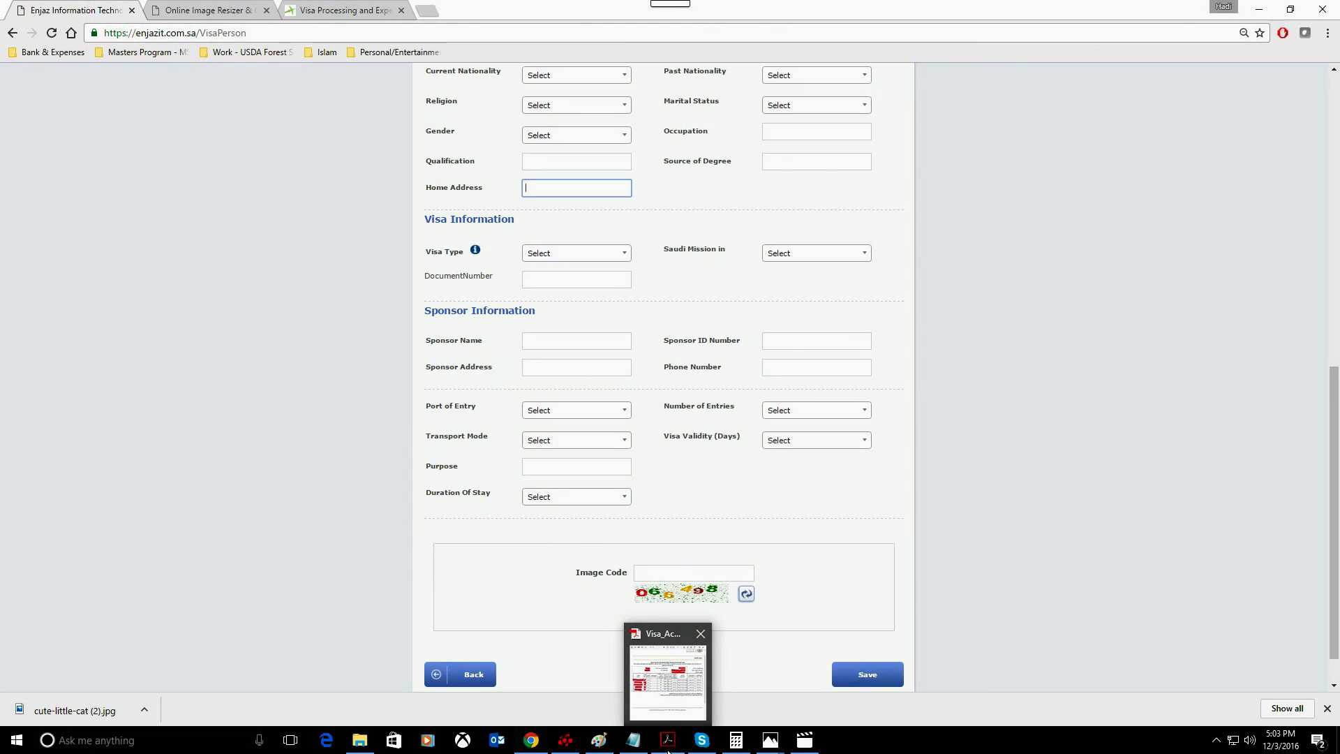
Bring up Visa_Acceptence.pdf in Acrobat Reader and move its window aside.
click(668, 743)
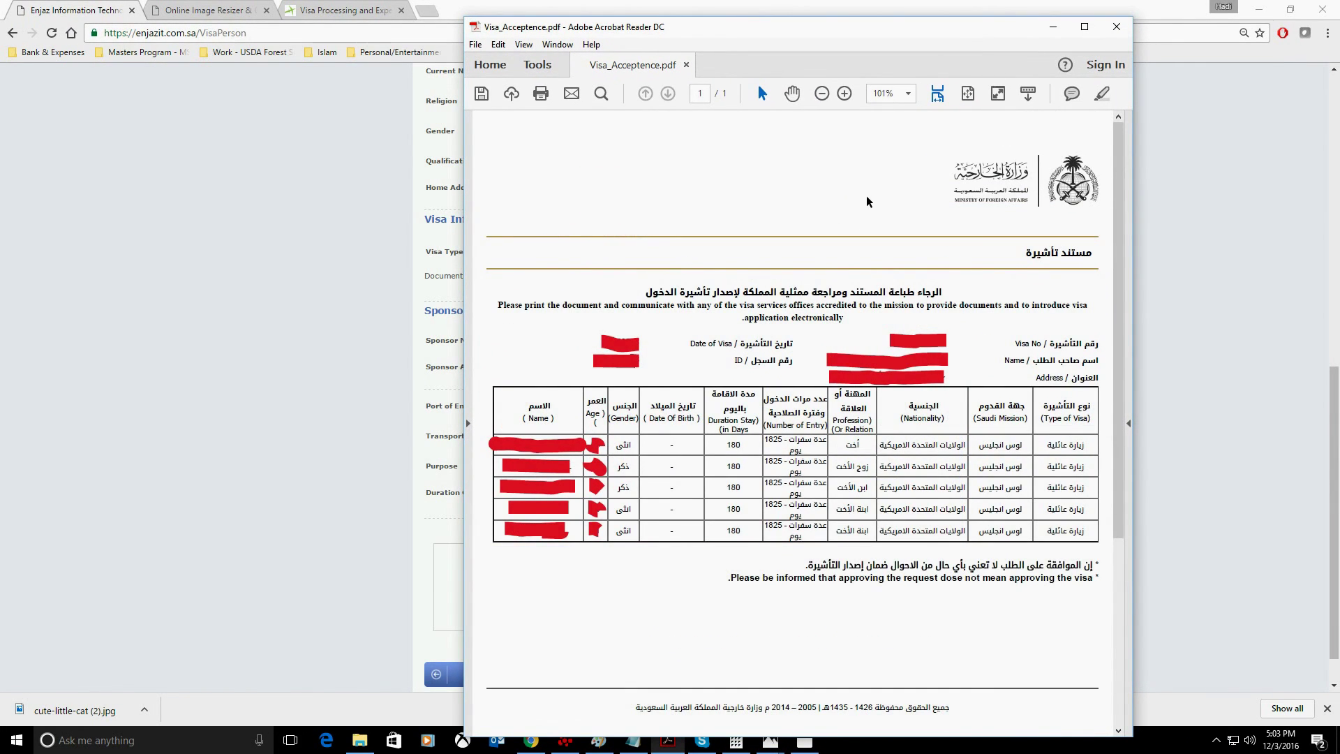
scroll(869, 203, down, 3)
scroll(814, 359, up, 3)
drag(833, 30, 1088, 77)
Choose Family Visit from the Visa Type list.
click(581, 260)
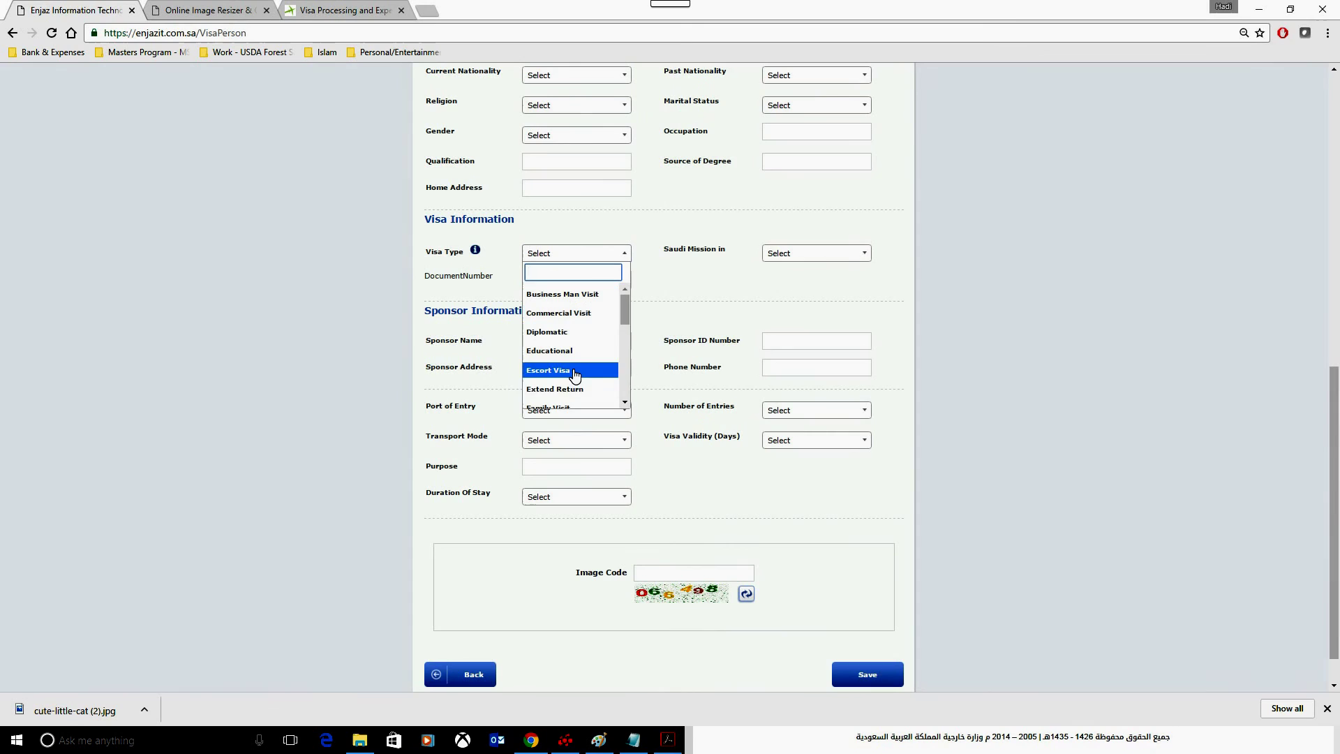
scroll(623, 331, down, 2)
click(552, 347)
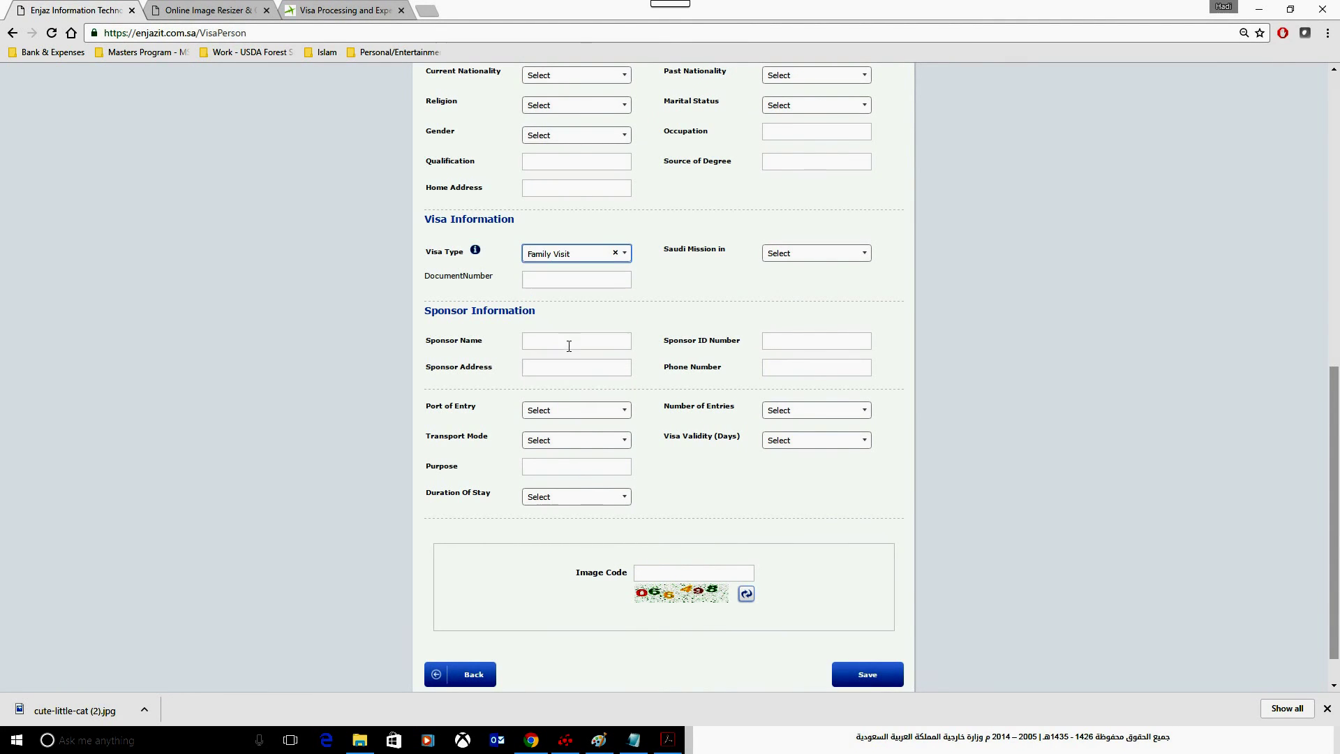
Reposition the acceptance PDF to compare it with the form, then minimize it.
click(667, 740)
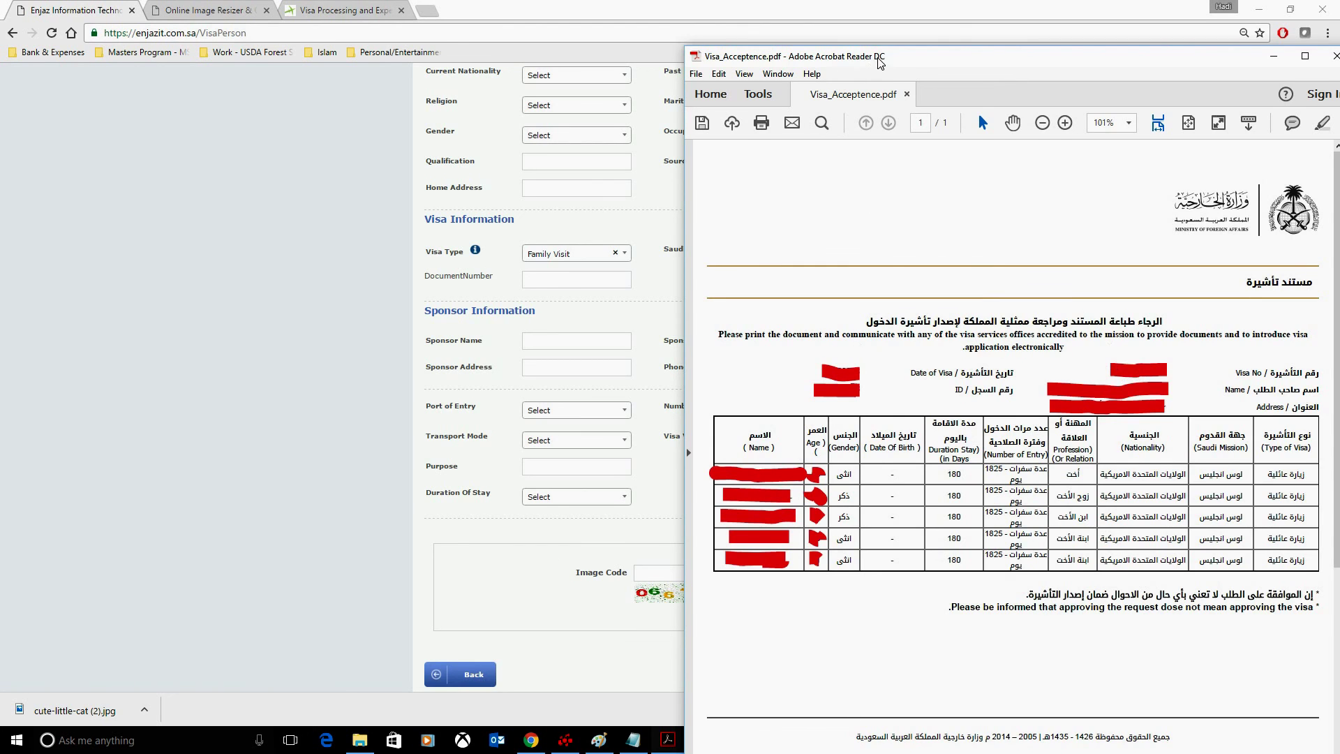
drag(879, 62, 626, 334)
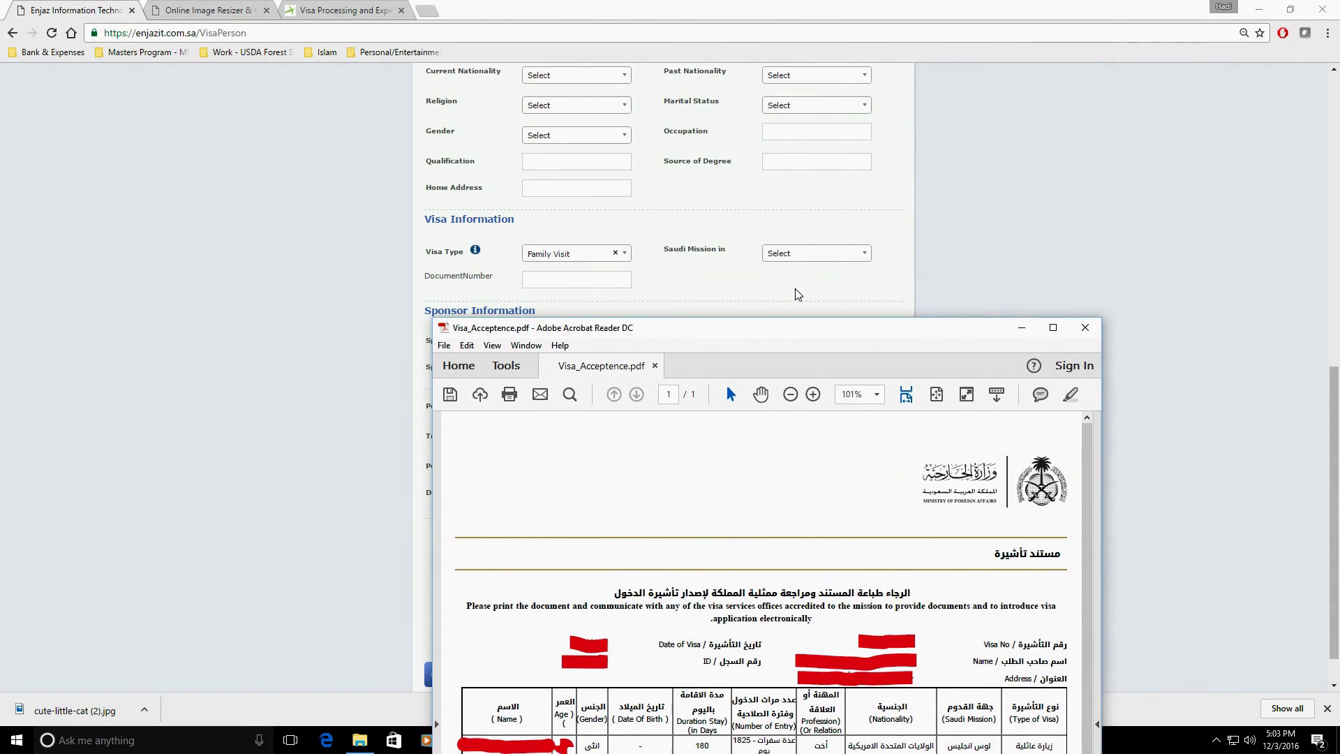
drag(810, 333, 815, 31)
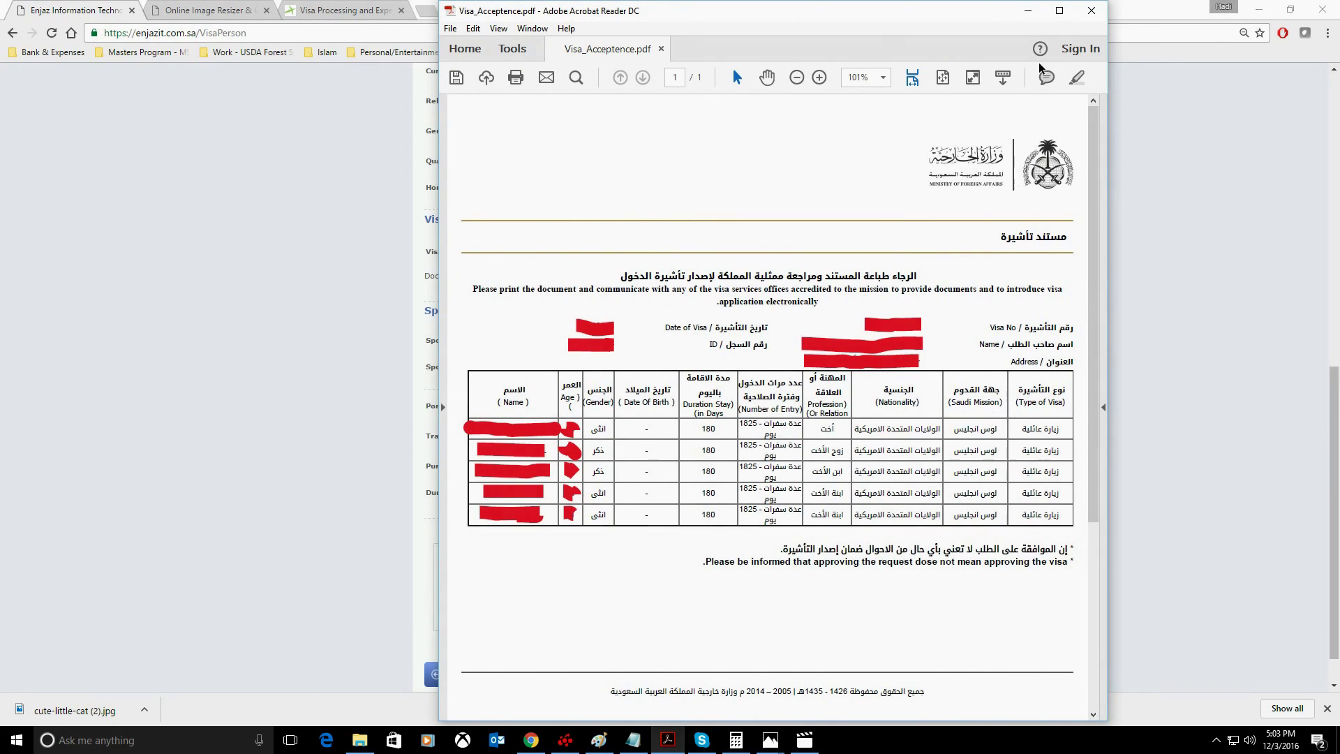
click(1028, 11)
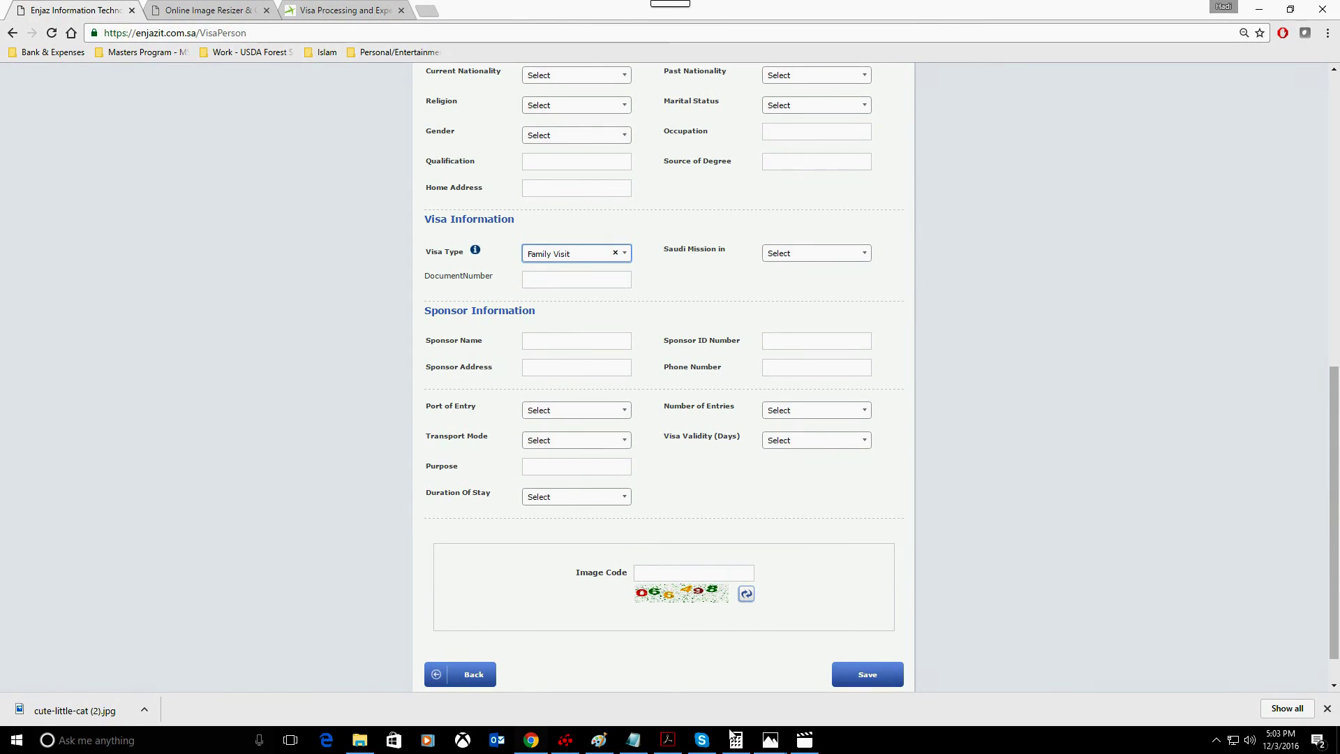
click(668, 740)
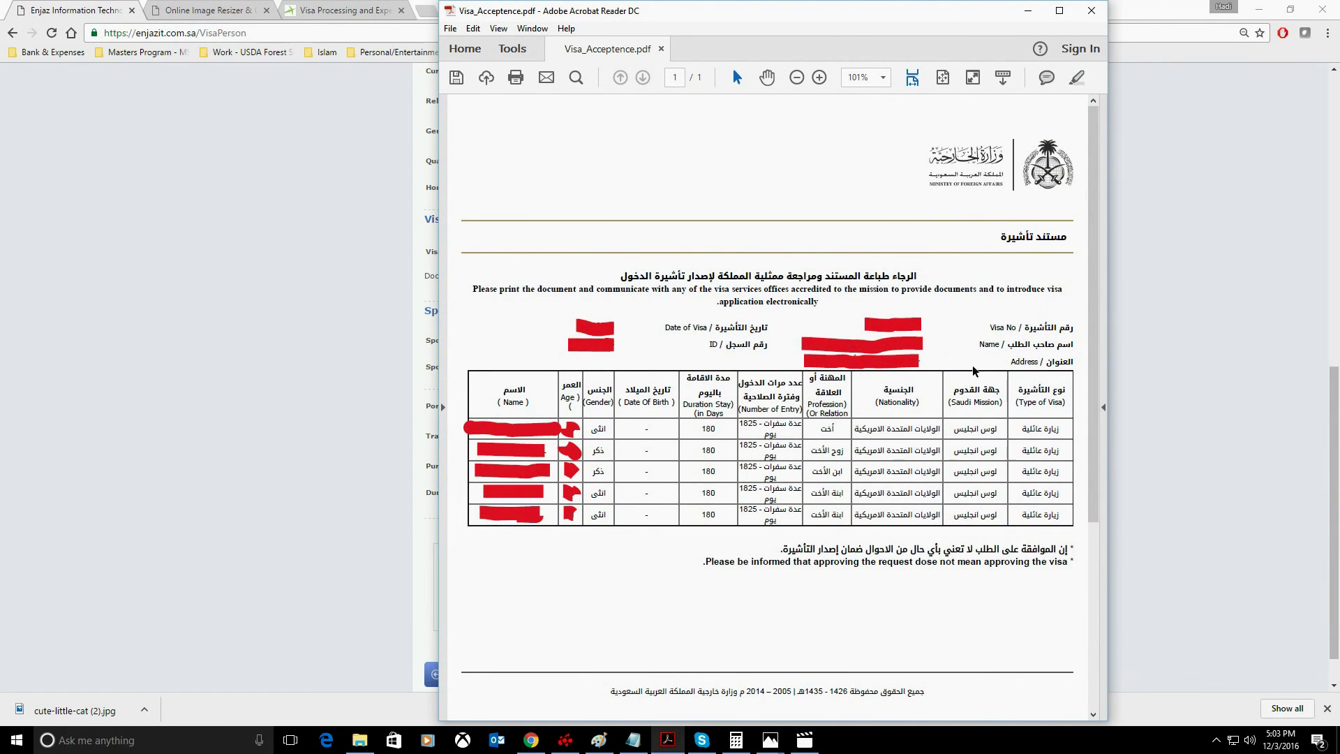
drag(844, 21, 1130, 370)
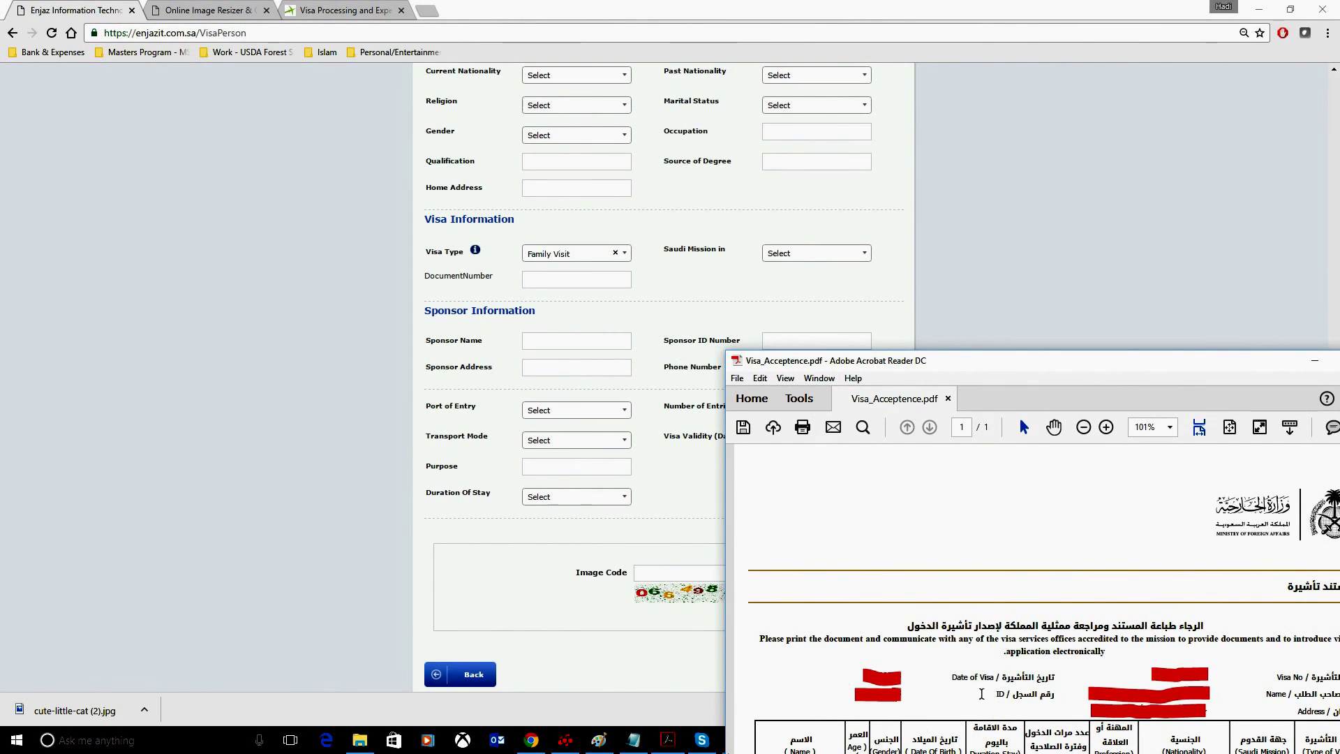
drag(846, 365, 649, 398)
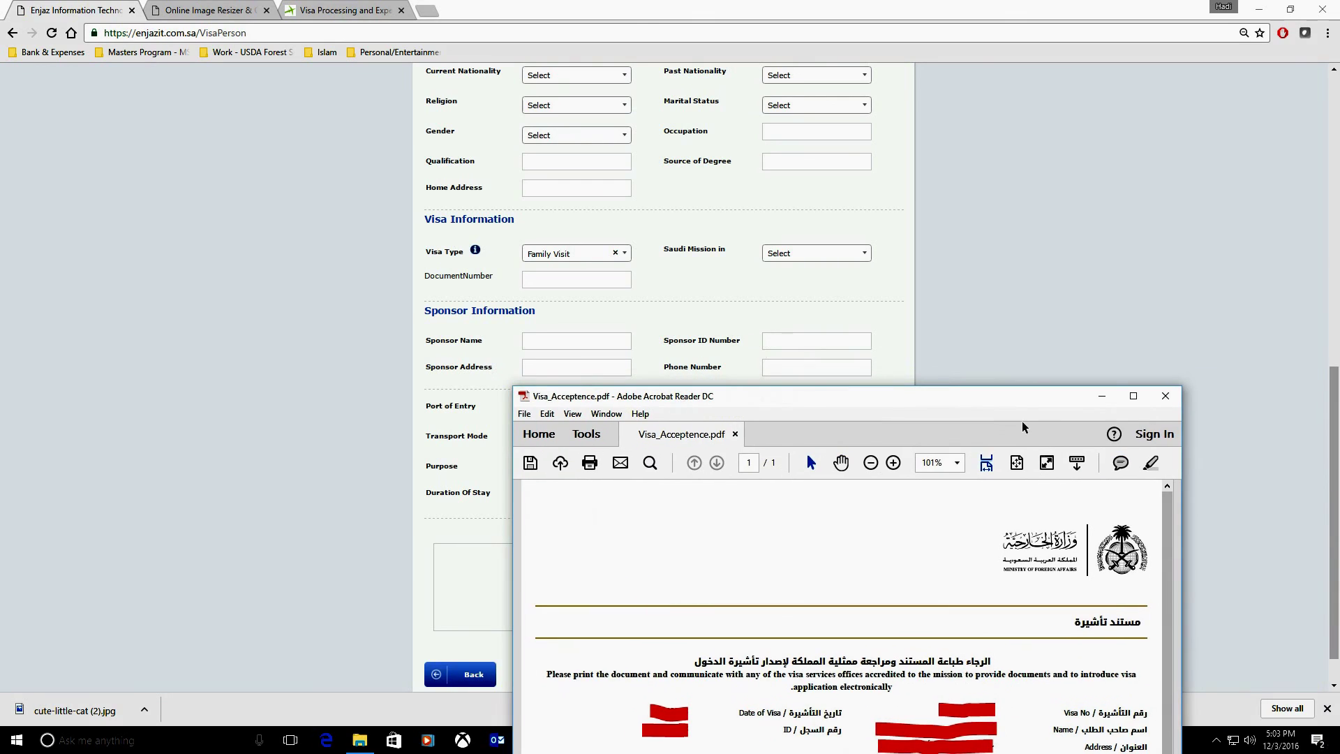
click(1102, 396)
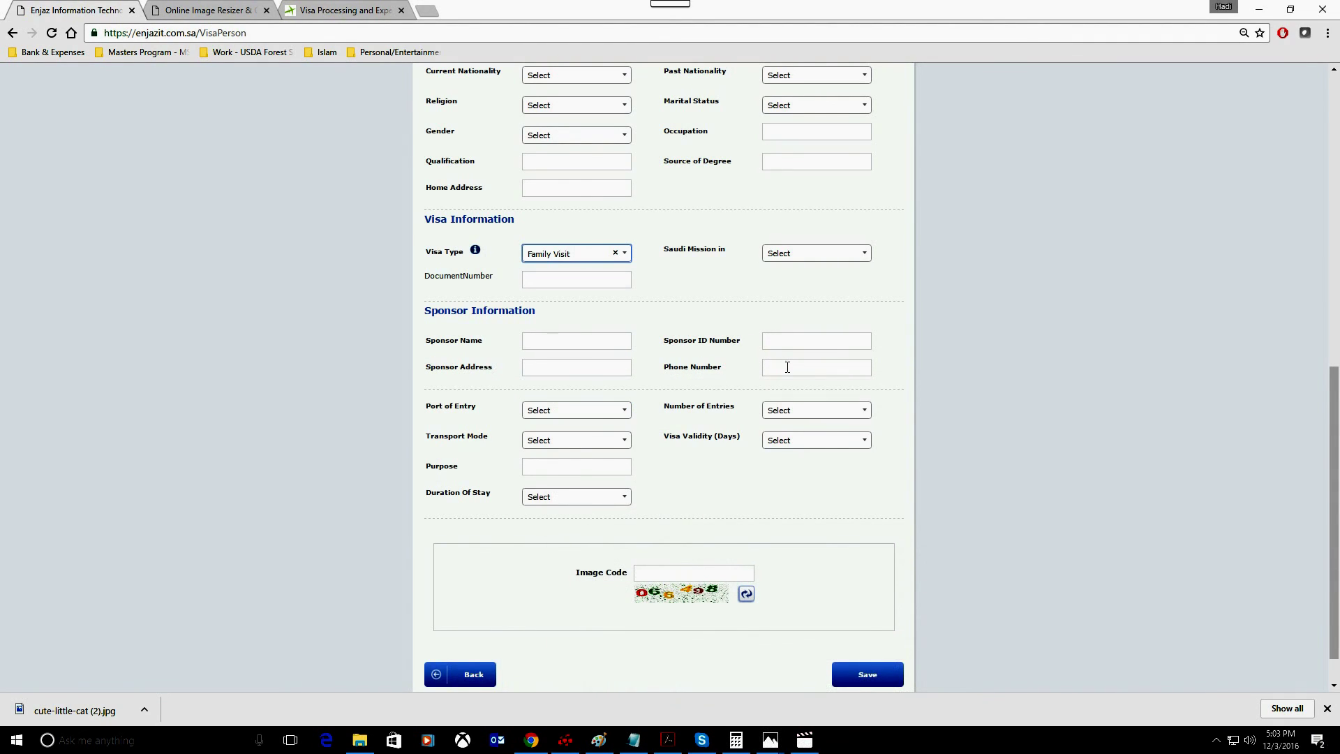
click(578, 412)
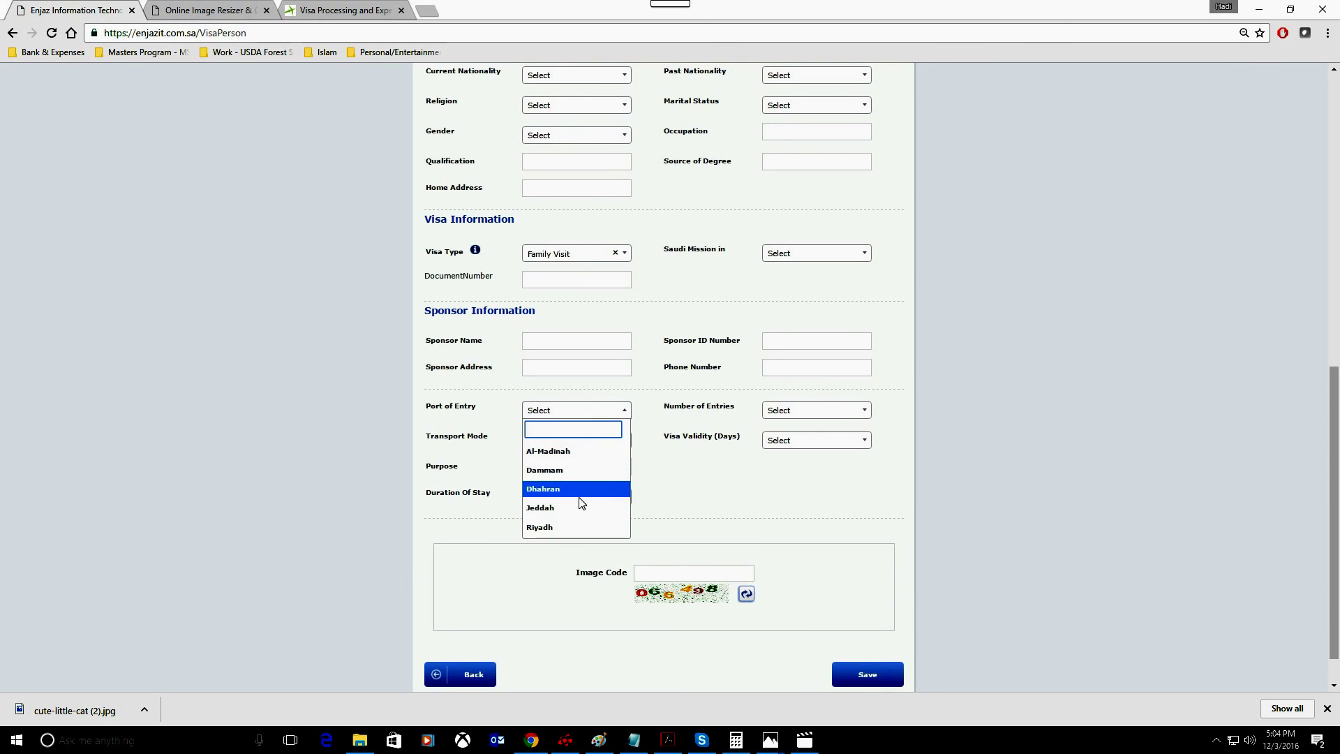
click(750, 492)
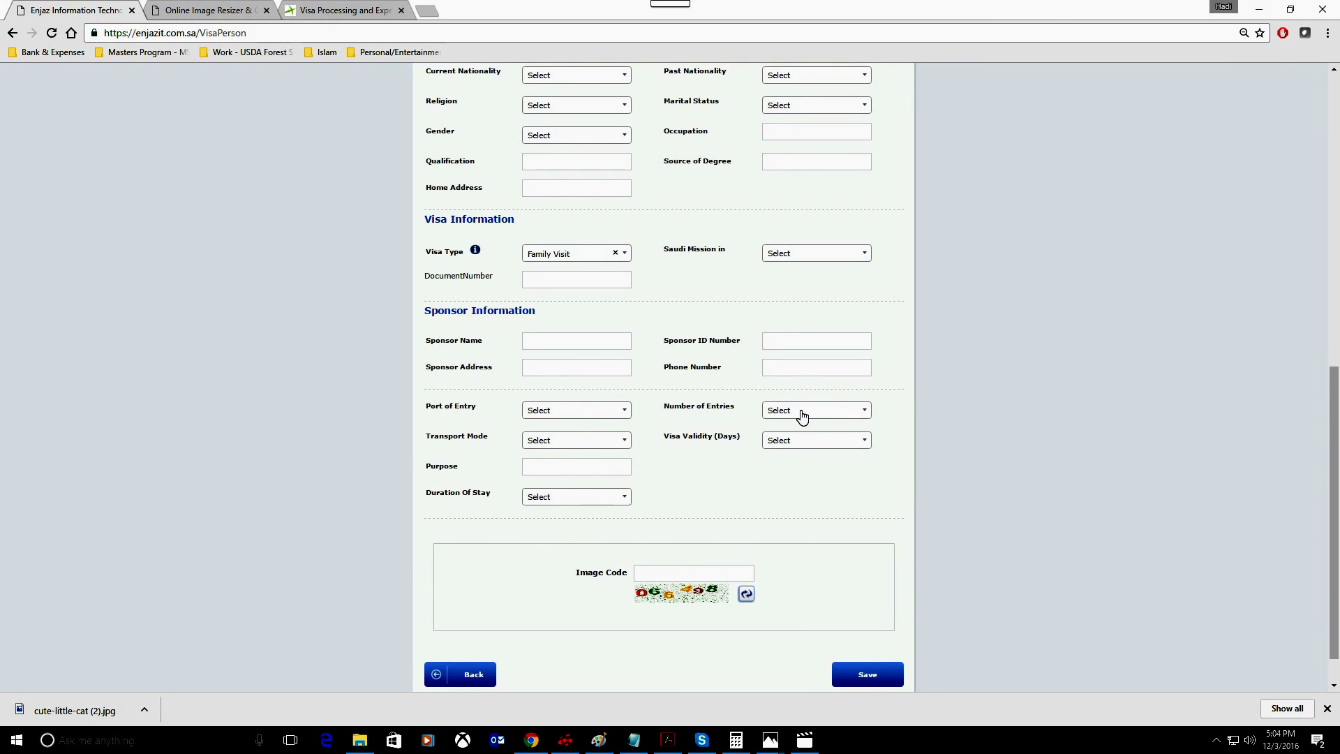
click(867, 412)
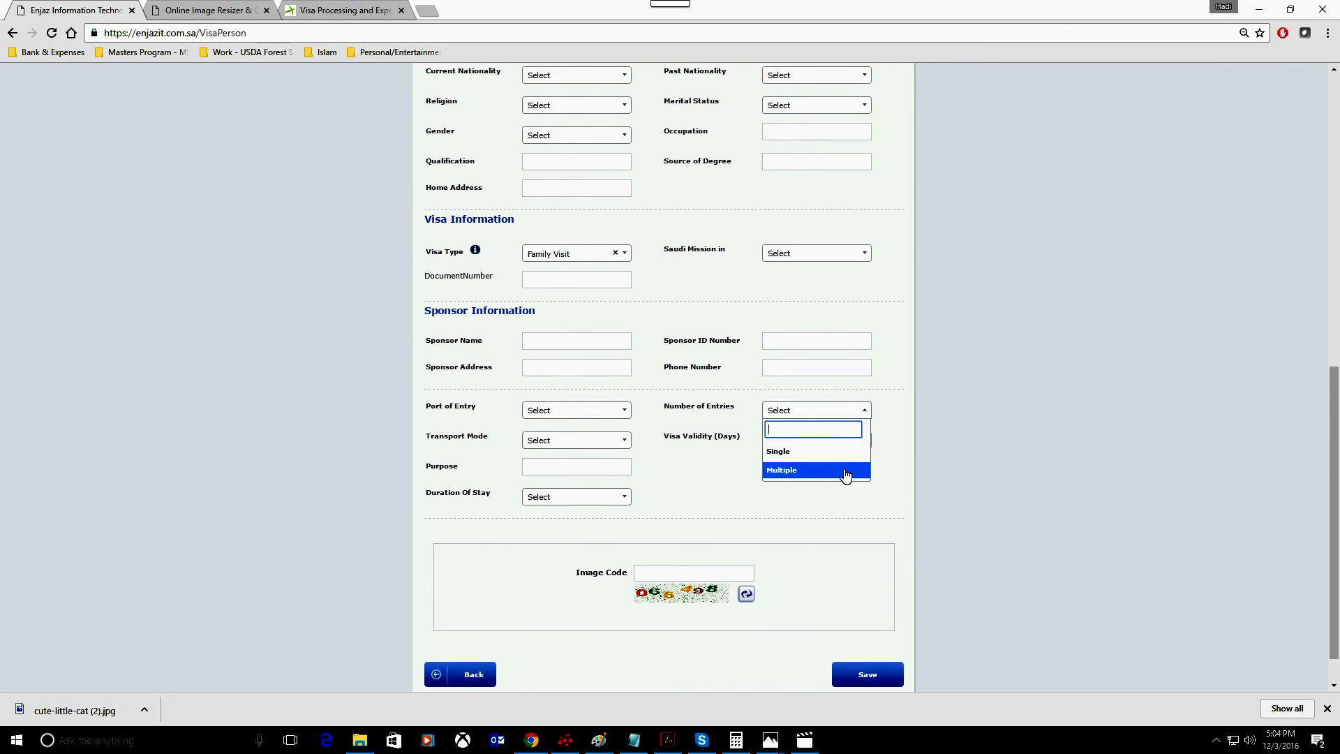
click(870, 412)
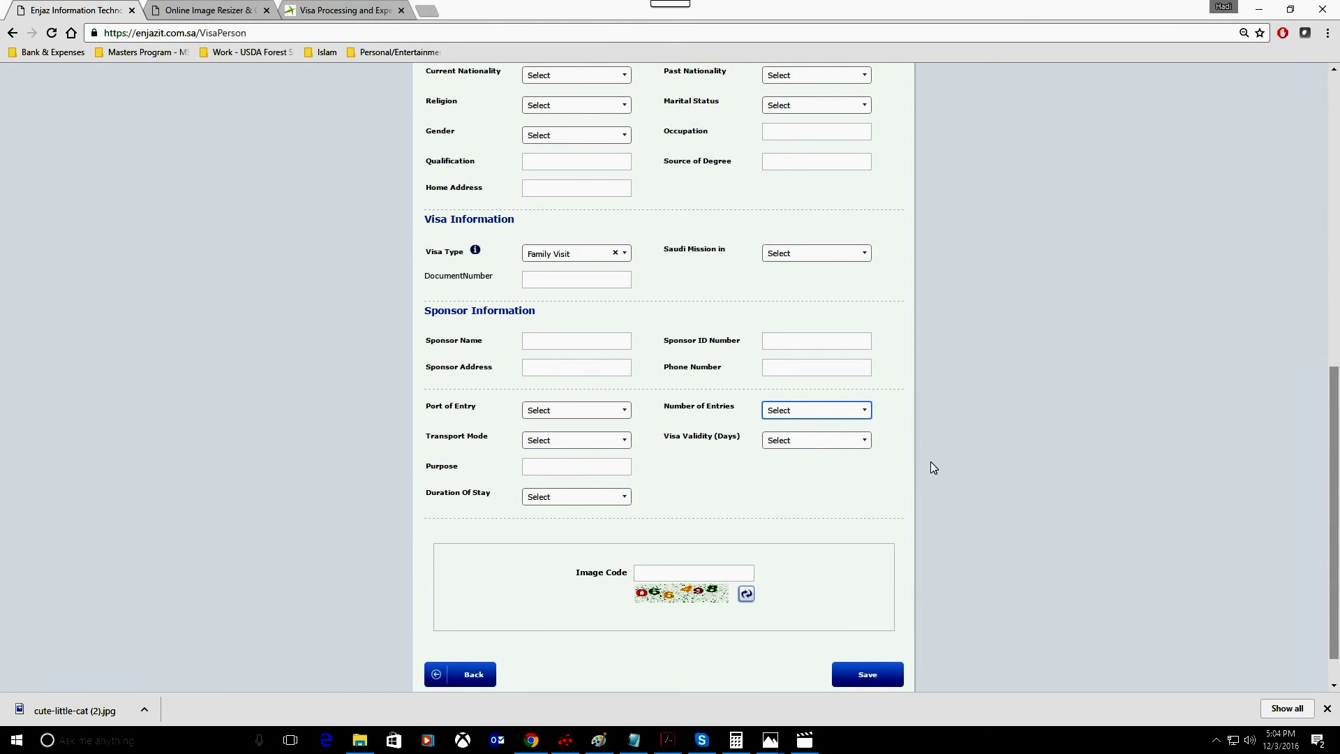
scroll(931, 462, up, 1)
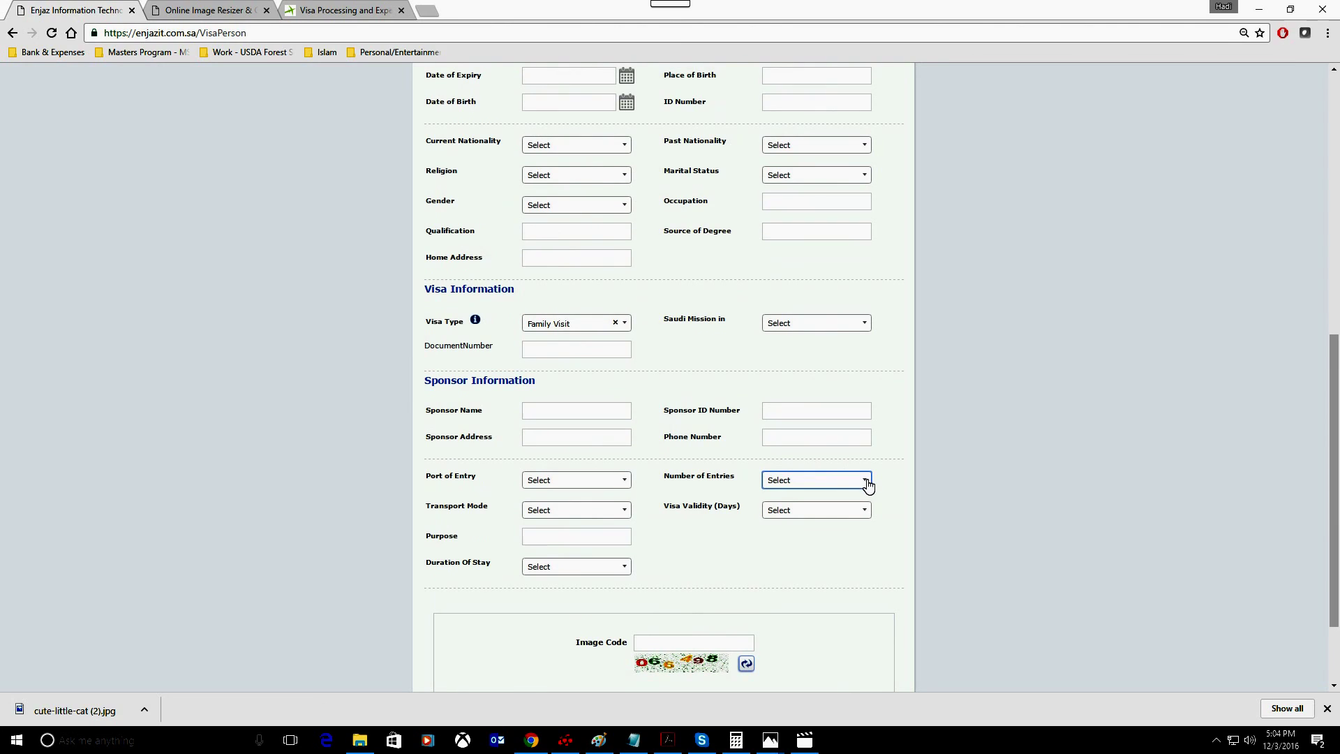
click(865, 483)
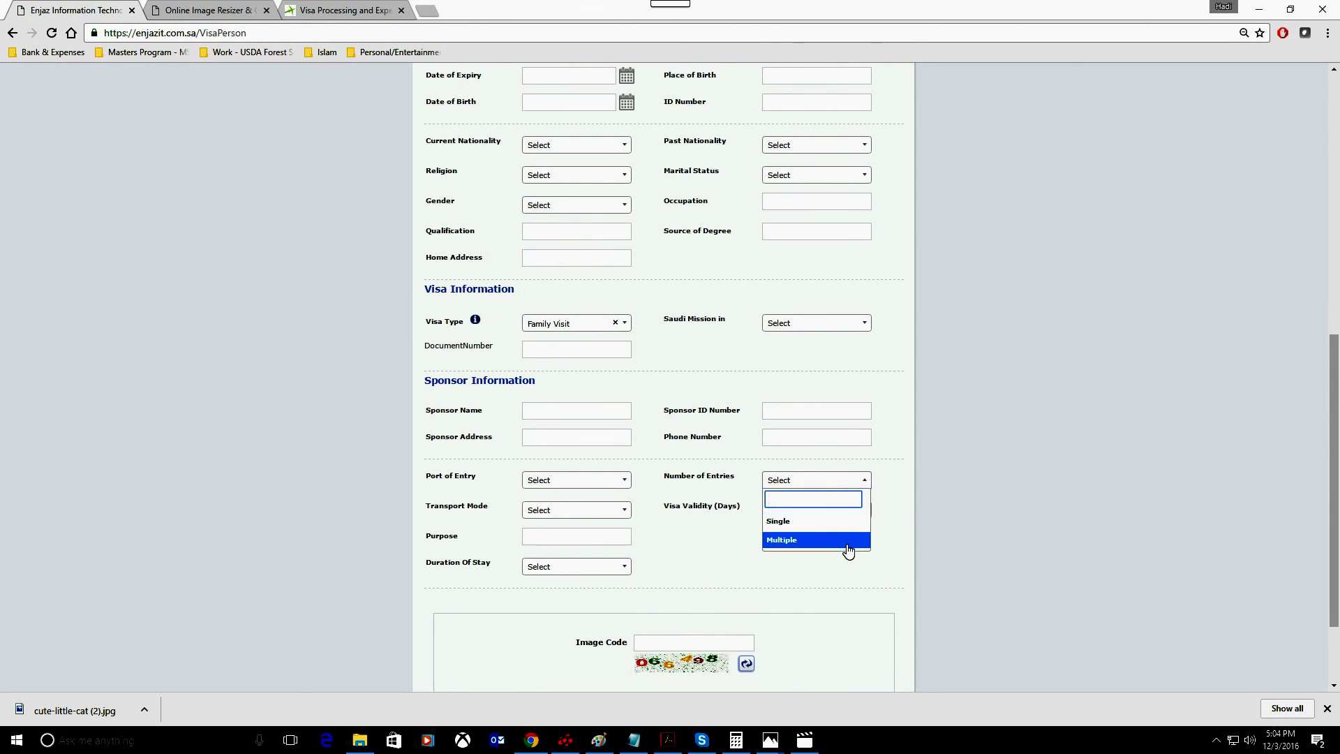
click(892, 469)
click(847, 512)
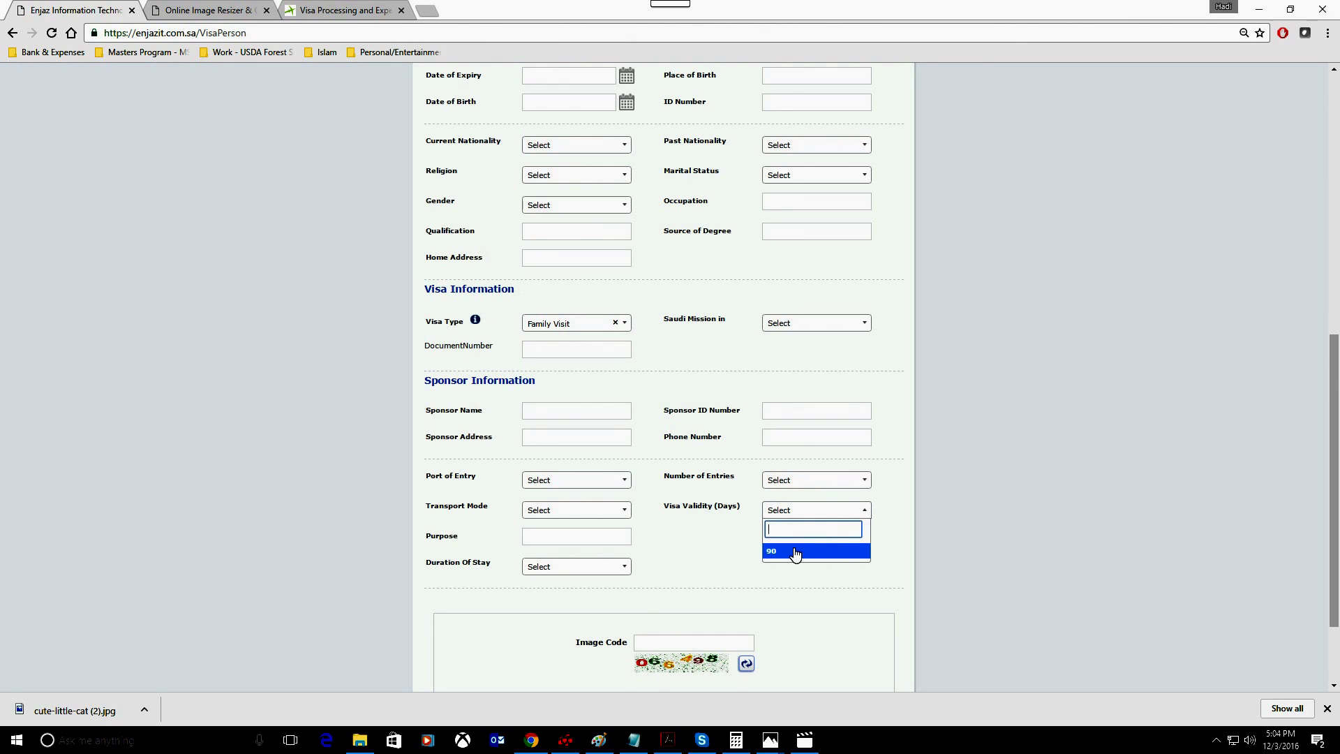
click(860, 513)
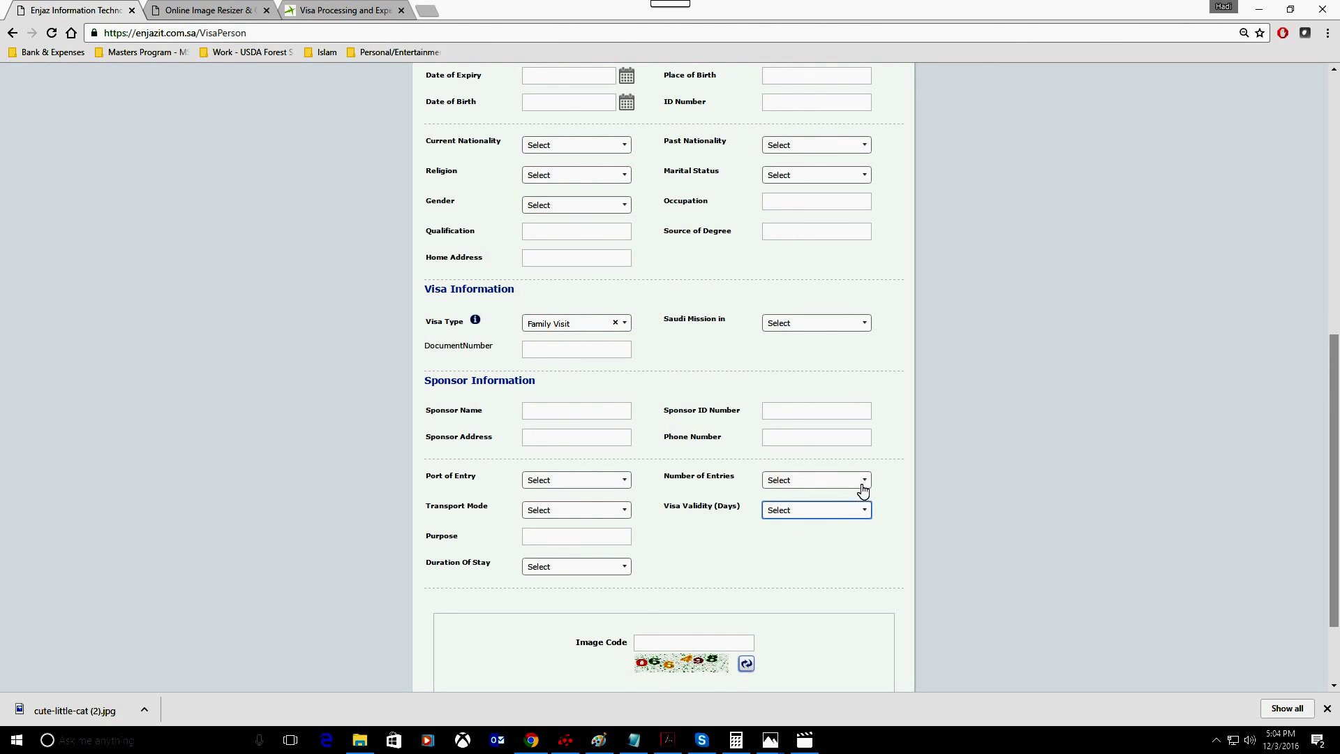
click(865, 481)
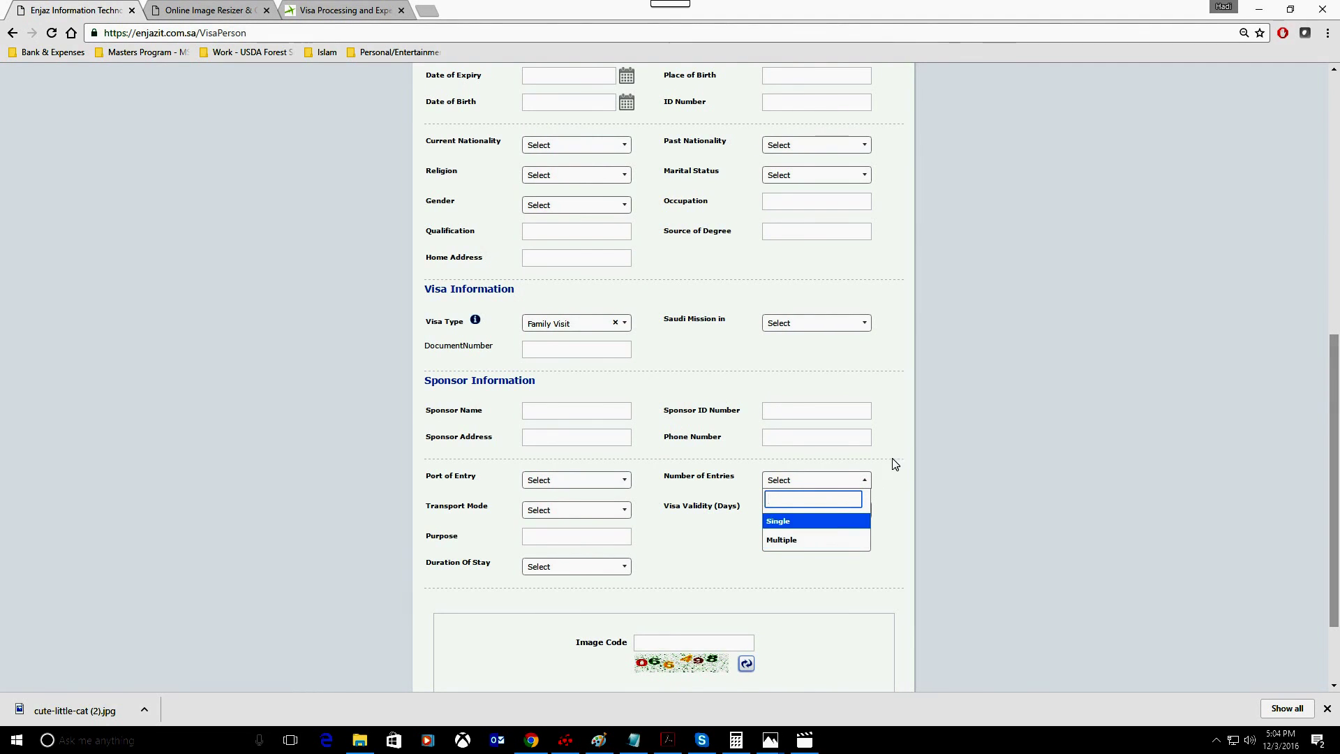
click(849, 520)
Move the acceptance PDF and minimize it to uncover the form.
click(667, 740)
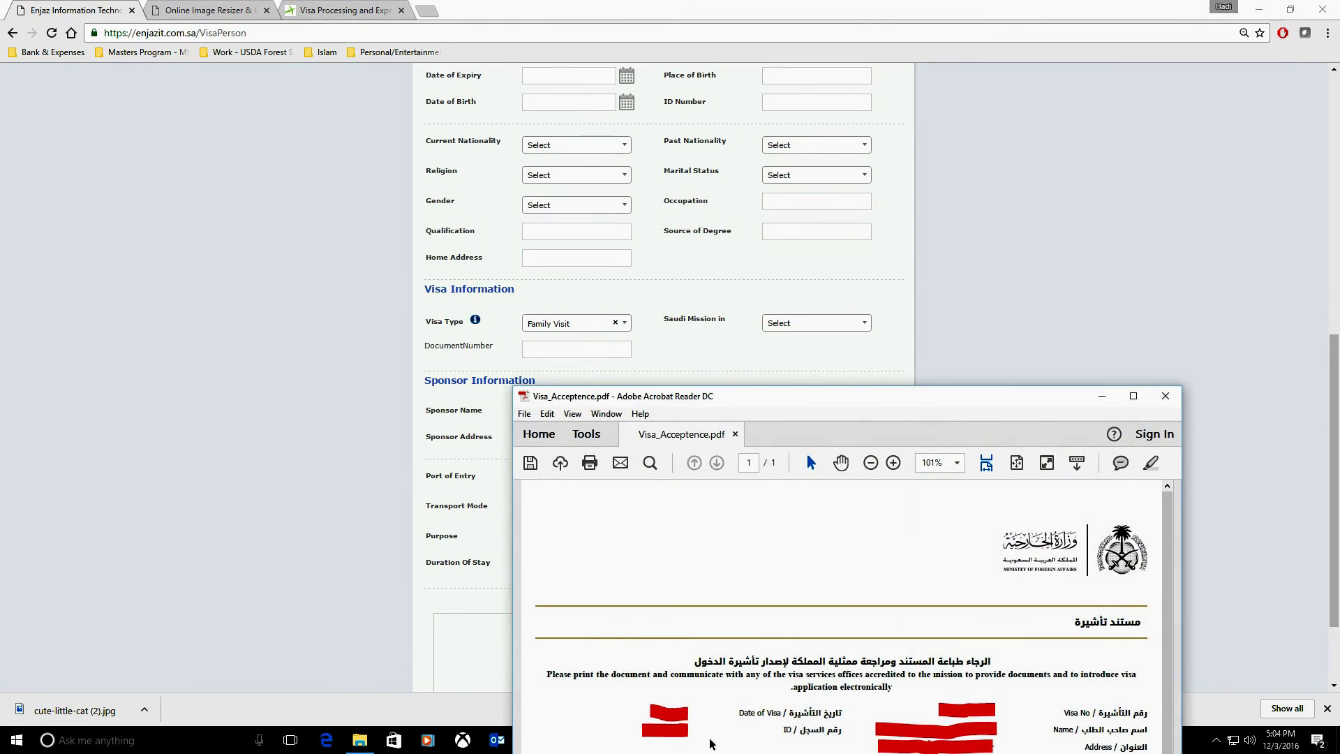
drag(882, 420, 884, 600)
click(1098, 587)
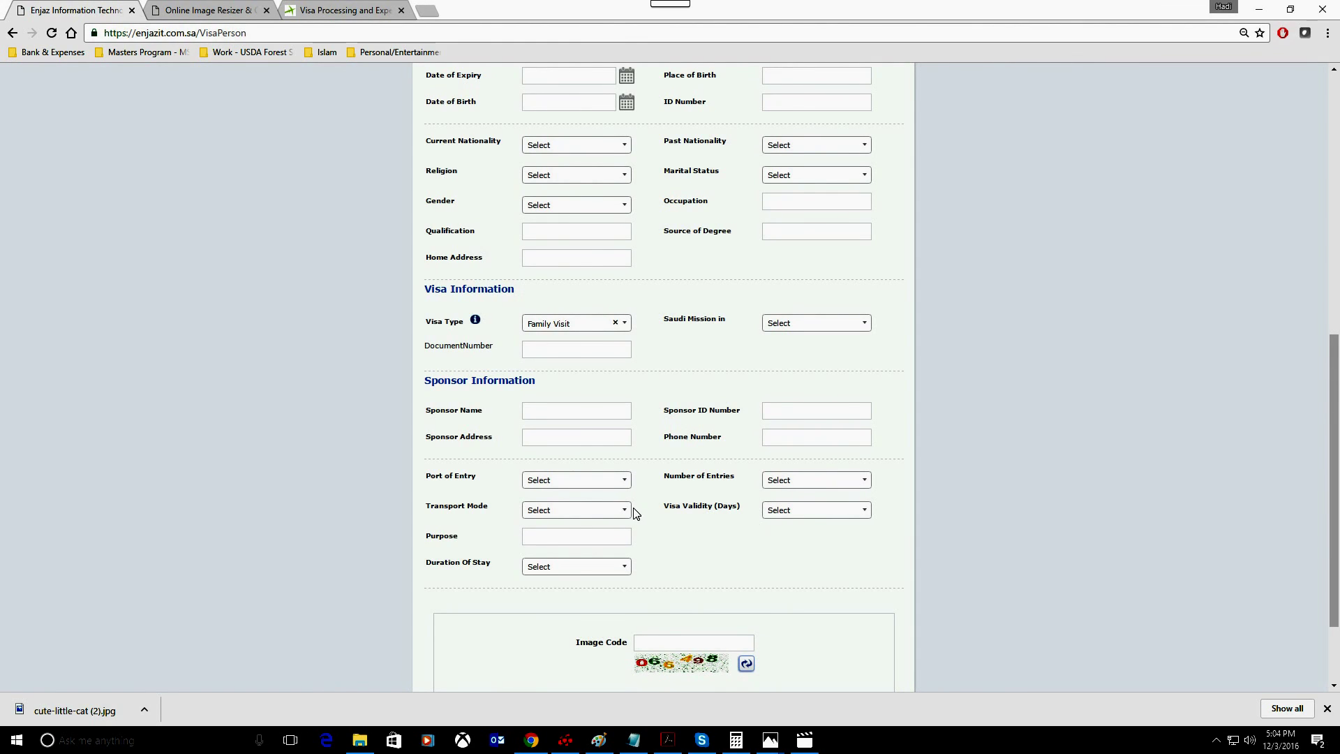
Check the empty Duration Of Stay list and save the visa application form.
scroll(566, 461, down, 2)
click(566, 455)
click(607, 454)
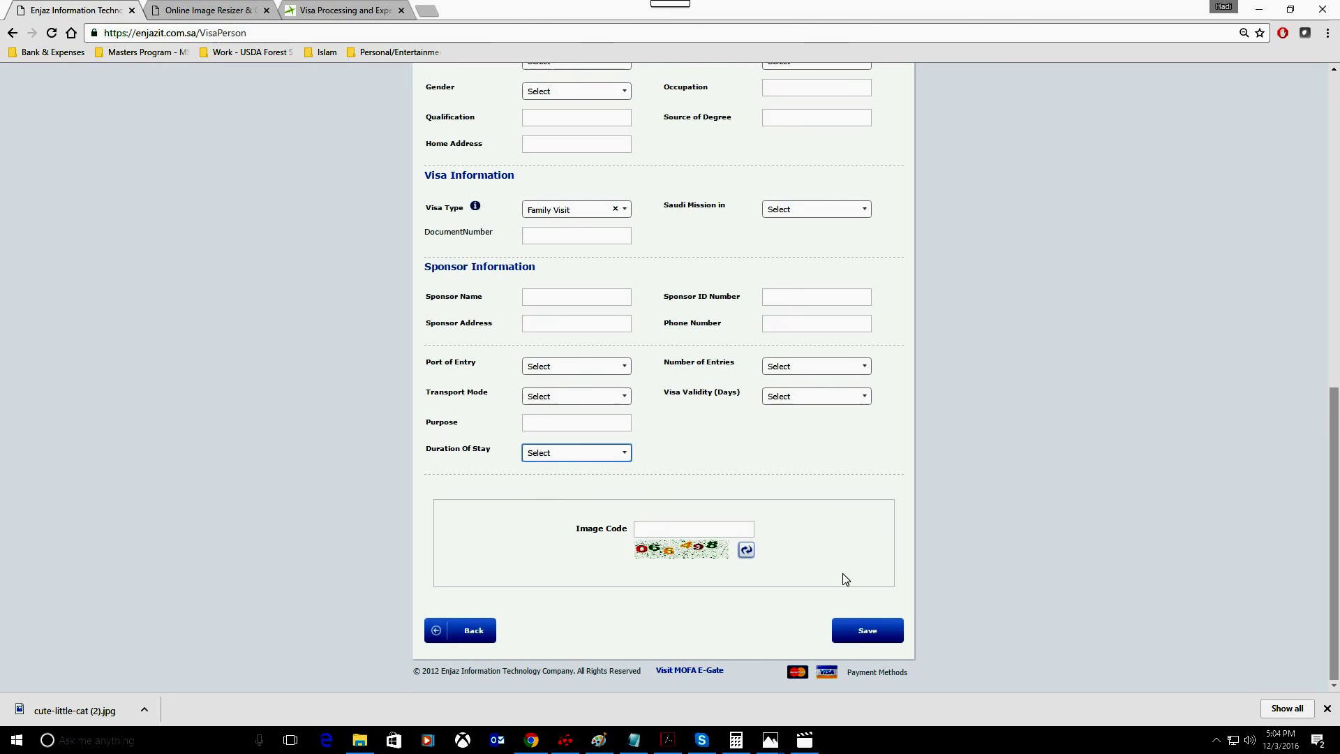
click(891, 631)
scroll(394, 425, up, 6)
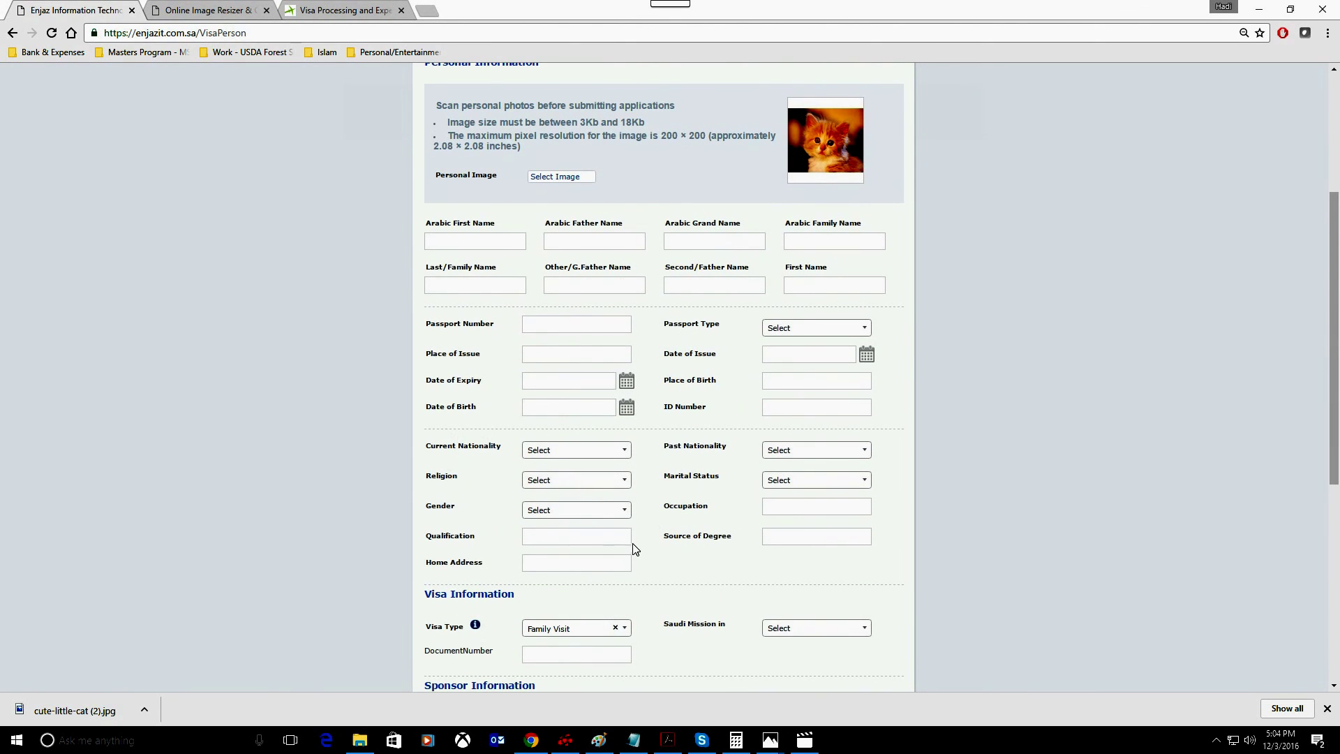
scroll(586, 337, up, 2)
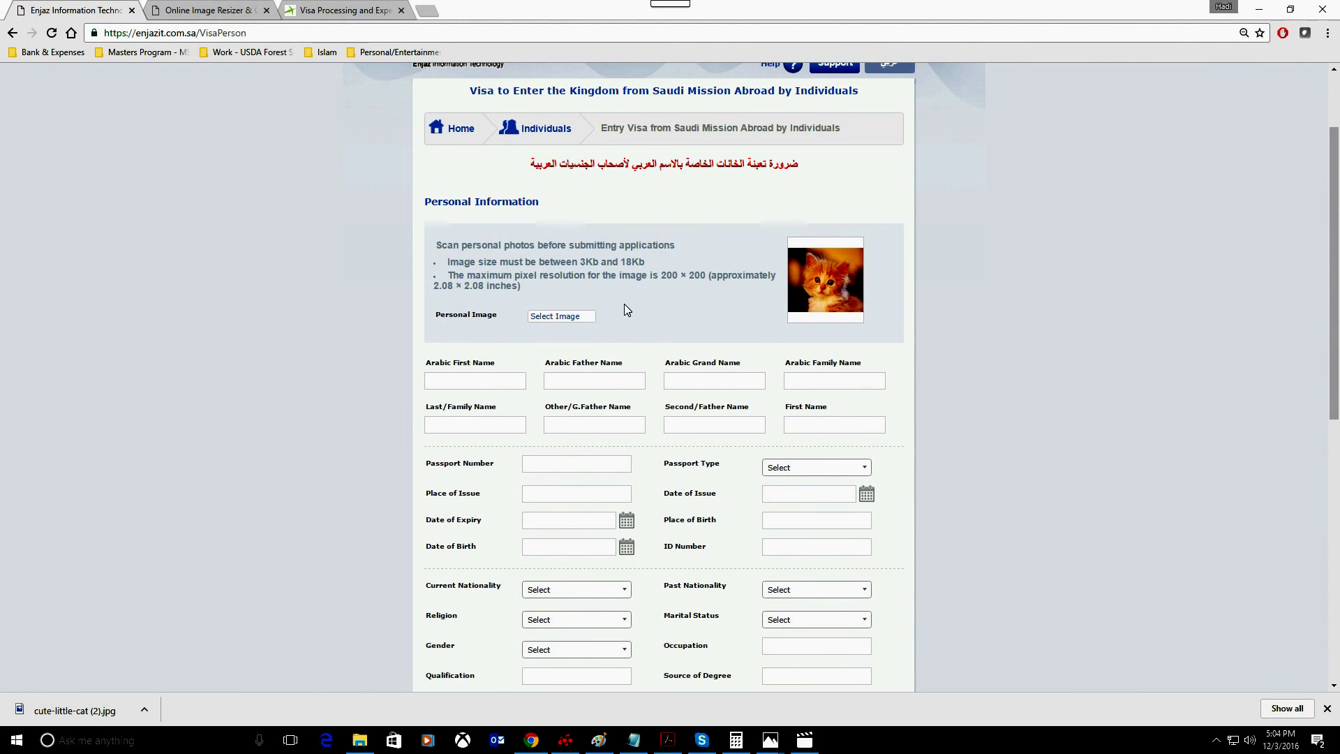
scroll(626, 310, down, 2)
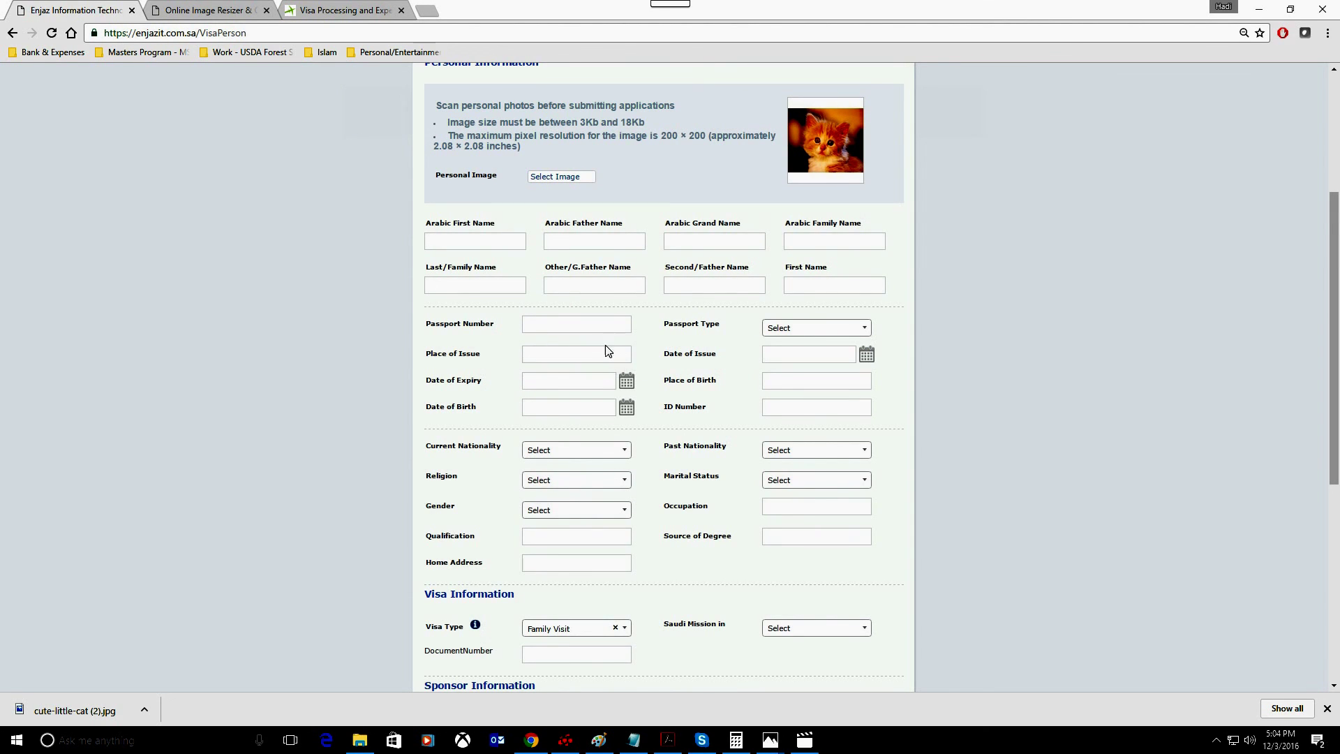
scroll(536, 351, down, 2)
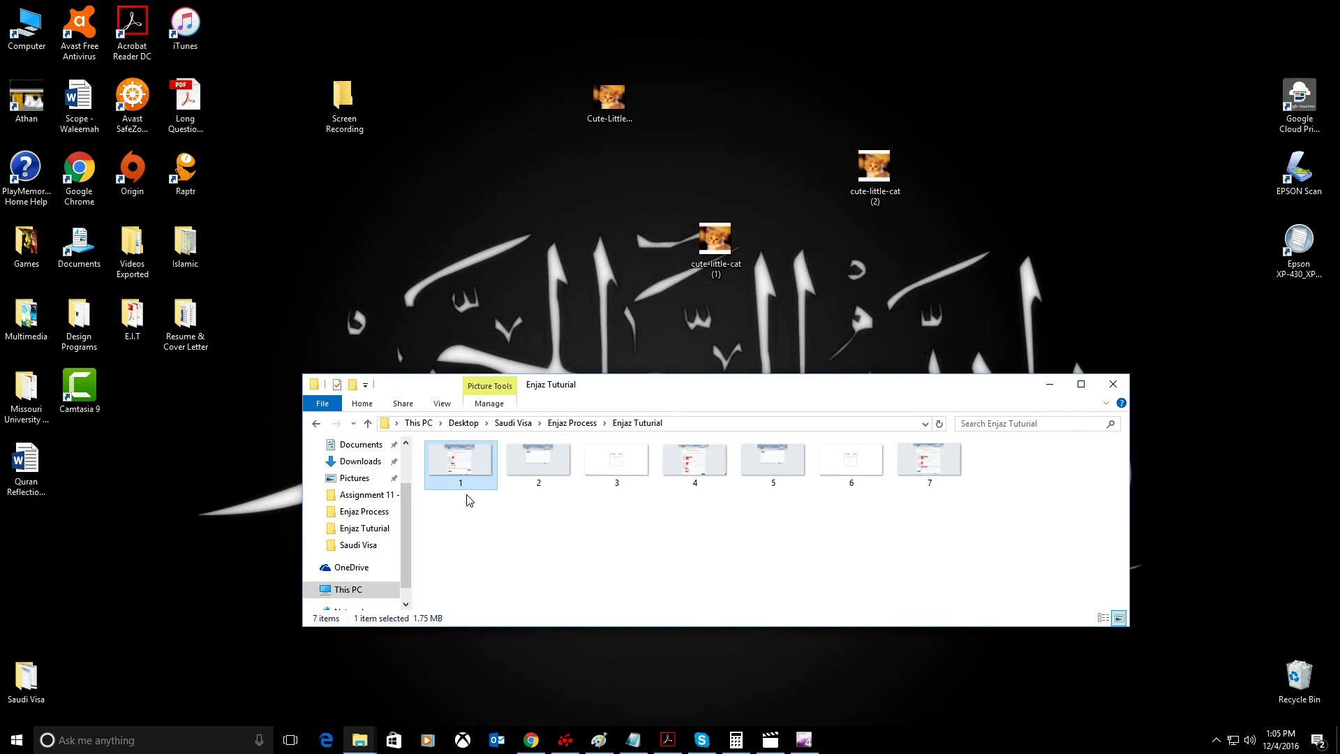
Open screenshot 1.jpg, the $10.50 Visa Fees page, maximized in Photos.
double_click(461, 464)
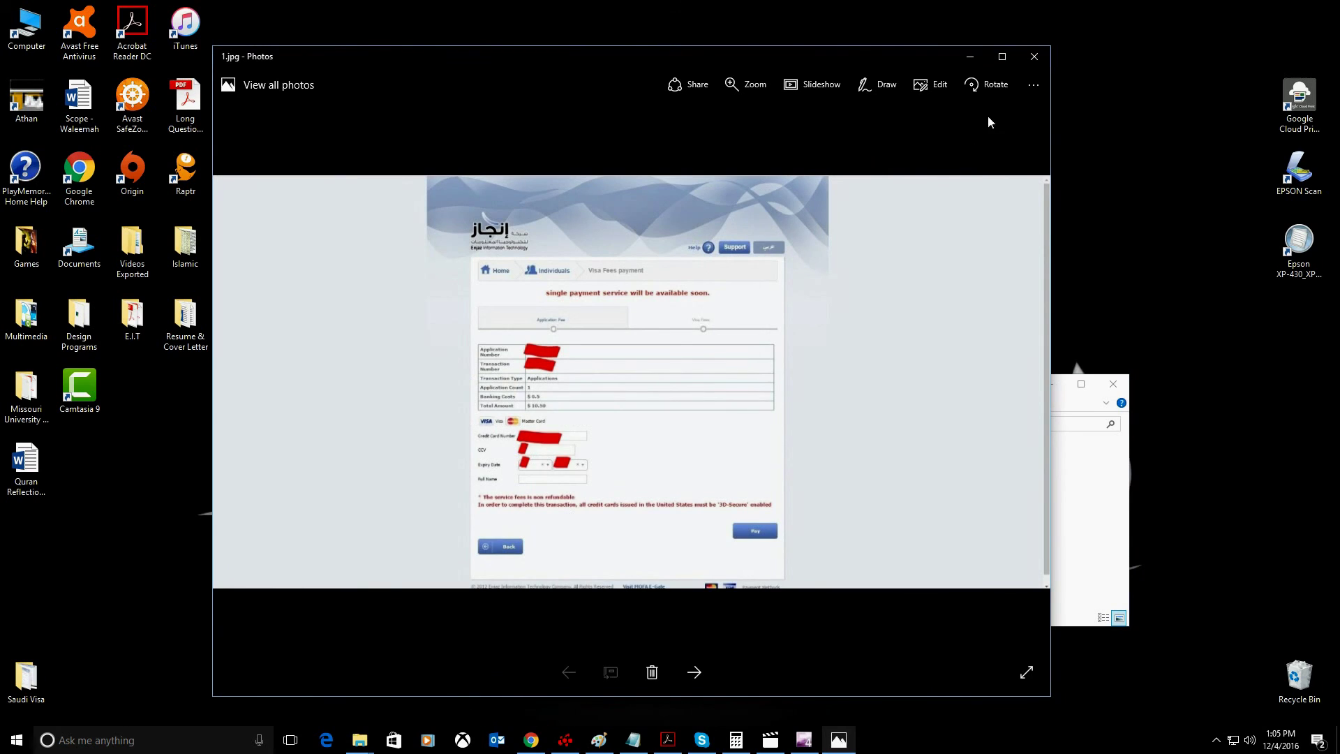
click(1002, 57)
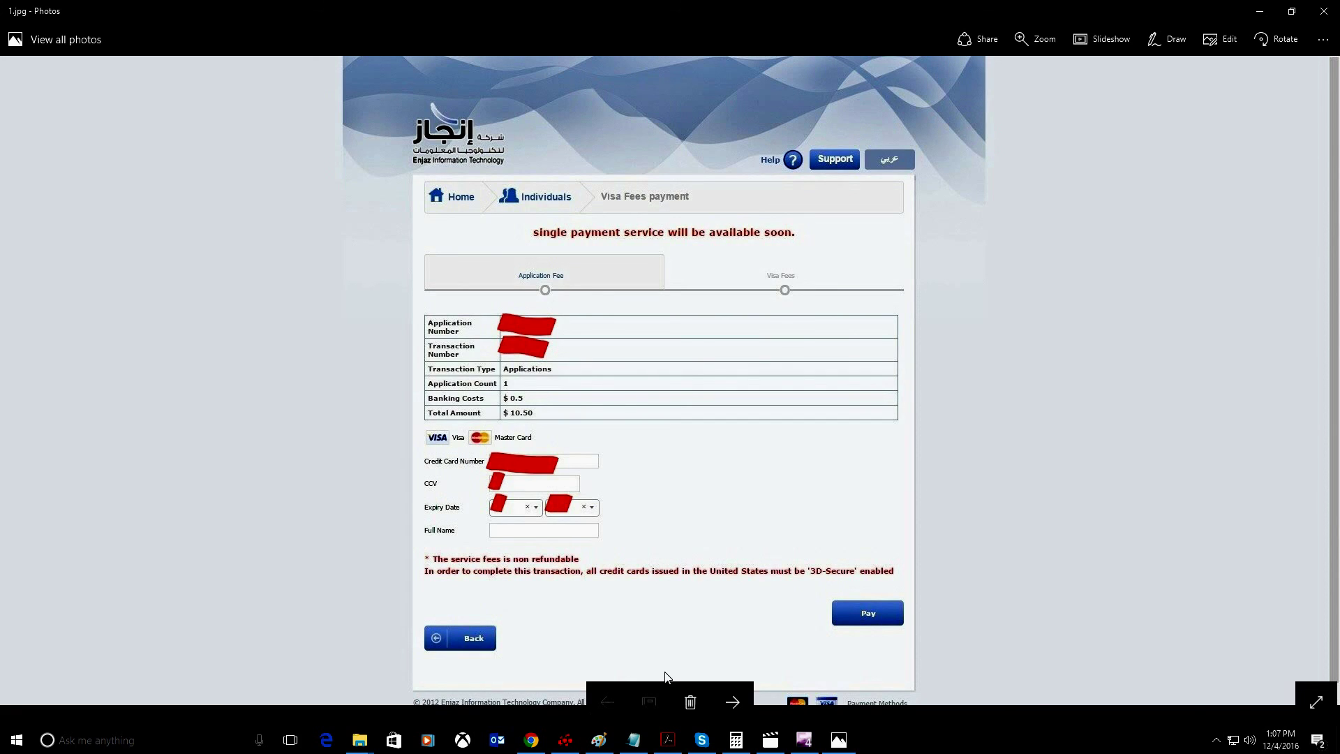
Advance through 2.jpg and 3.jpg to 4.jpg, the $107.67 visa fee payment page.
click(732, 703)
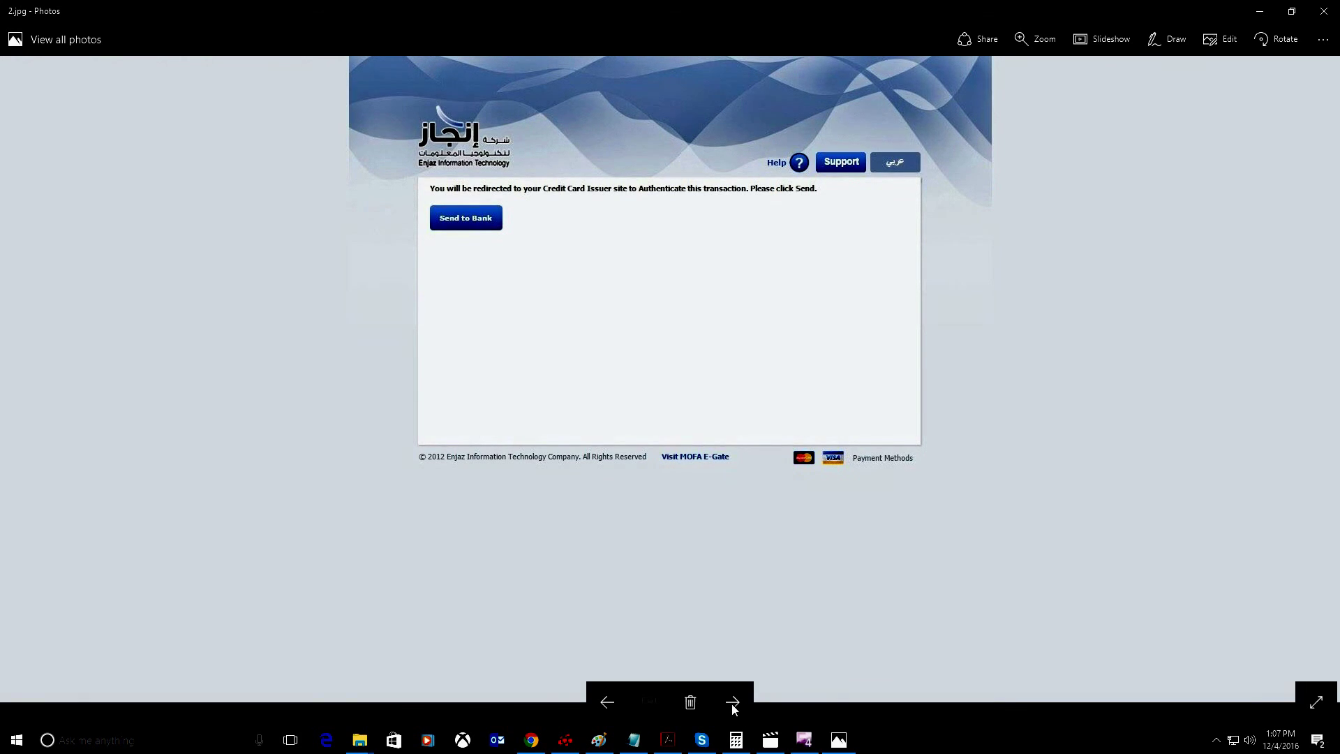
click(733, 705)
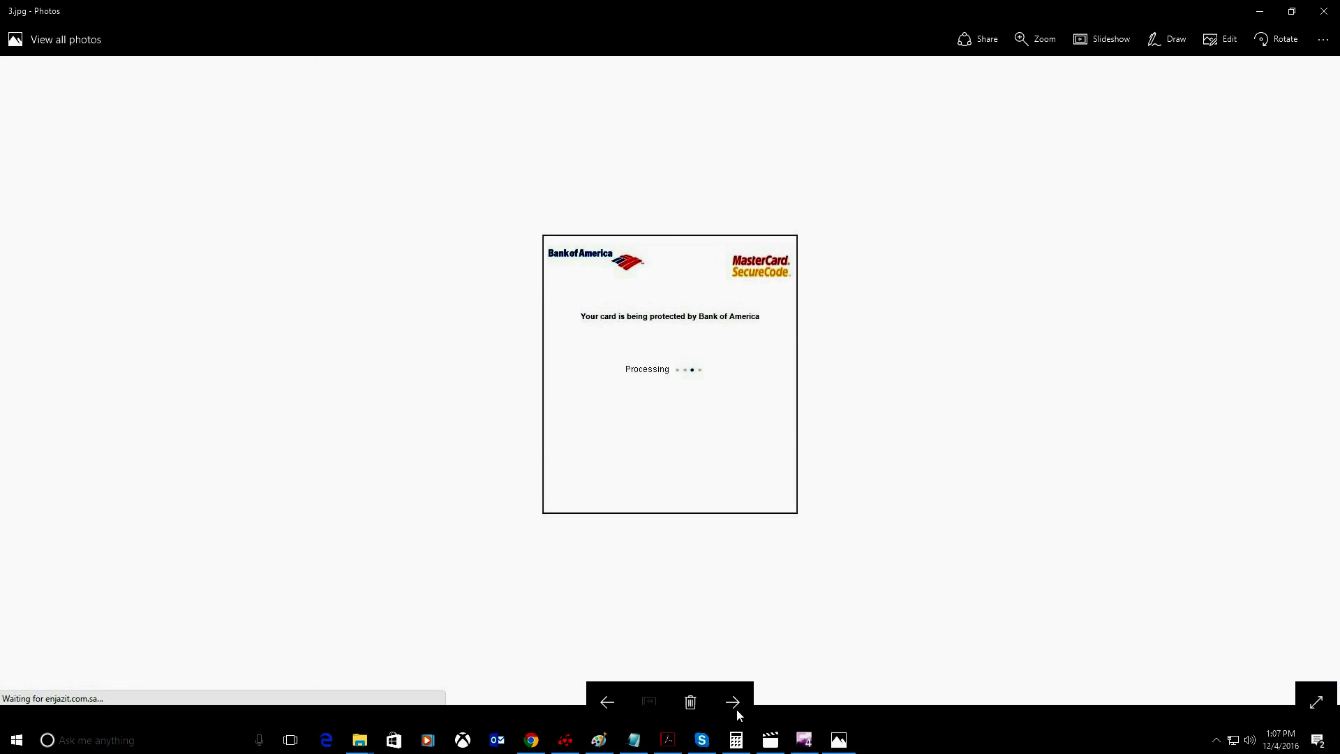
click(737, 707)
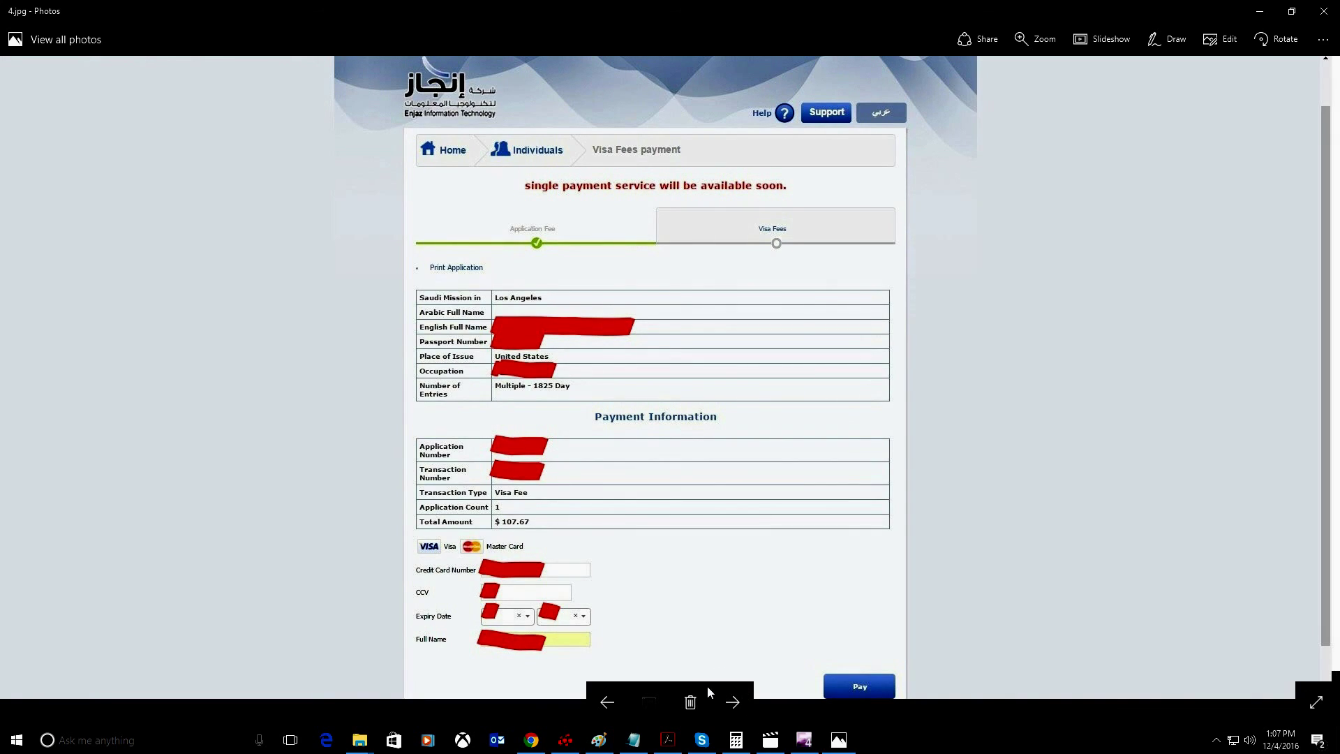
Advance through 5.jpg and 6.jpg to 7.jpg's successful $107.67 visa fee payment, then minimize Photos.
click(733, 702)
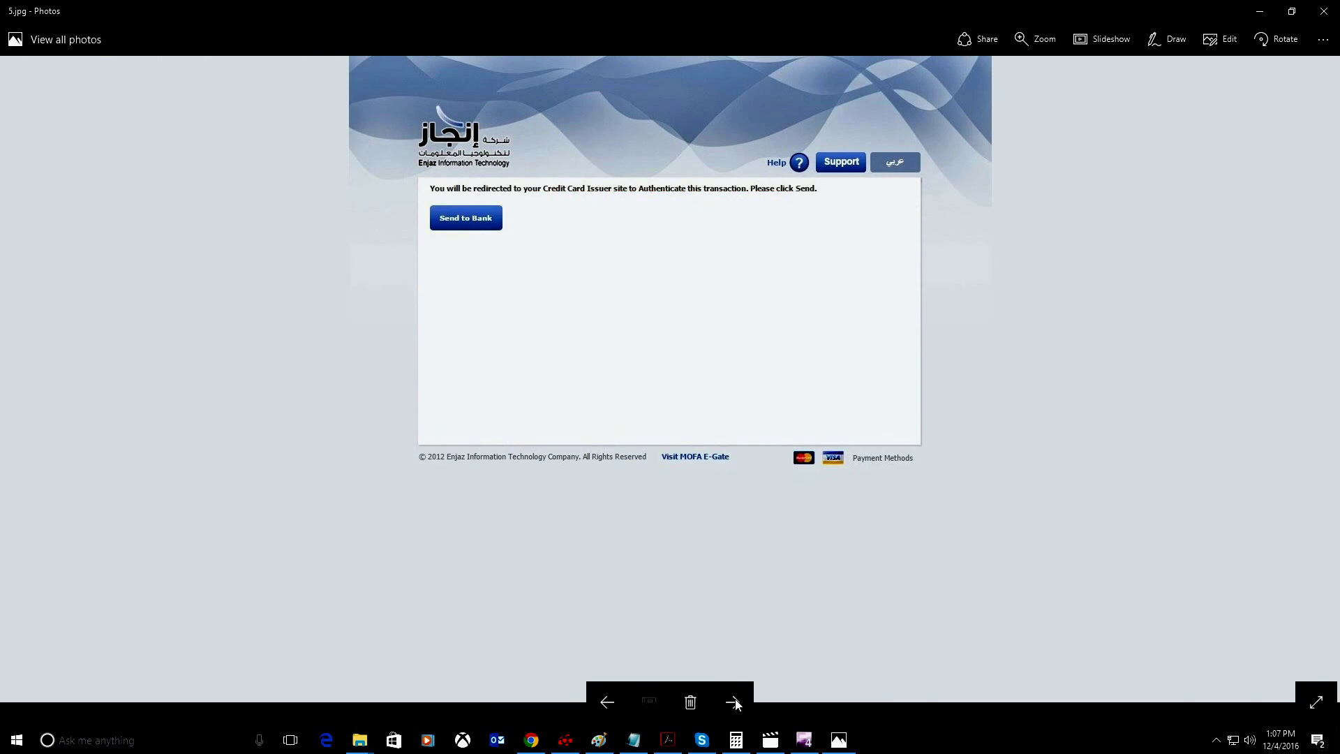
click(734, 702)
click(735, 701)
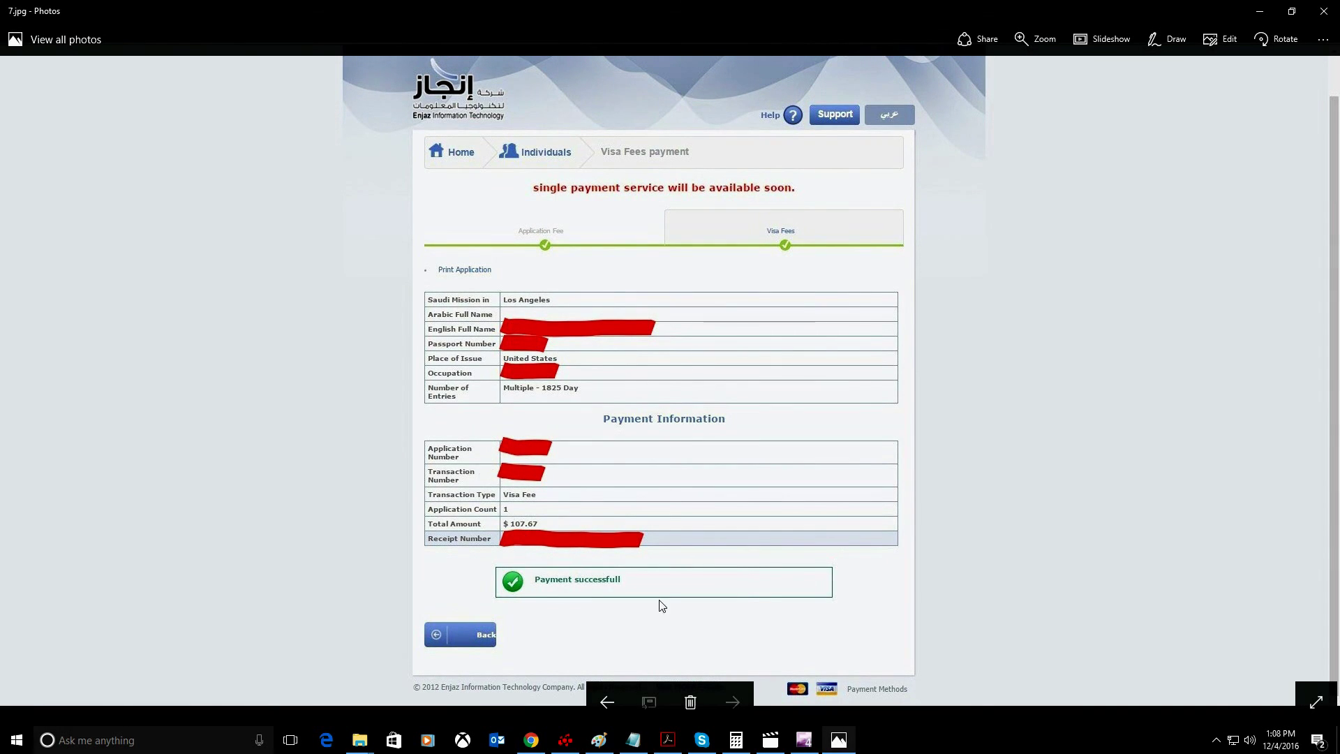
click(1262, 12)
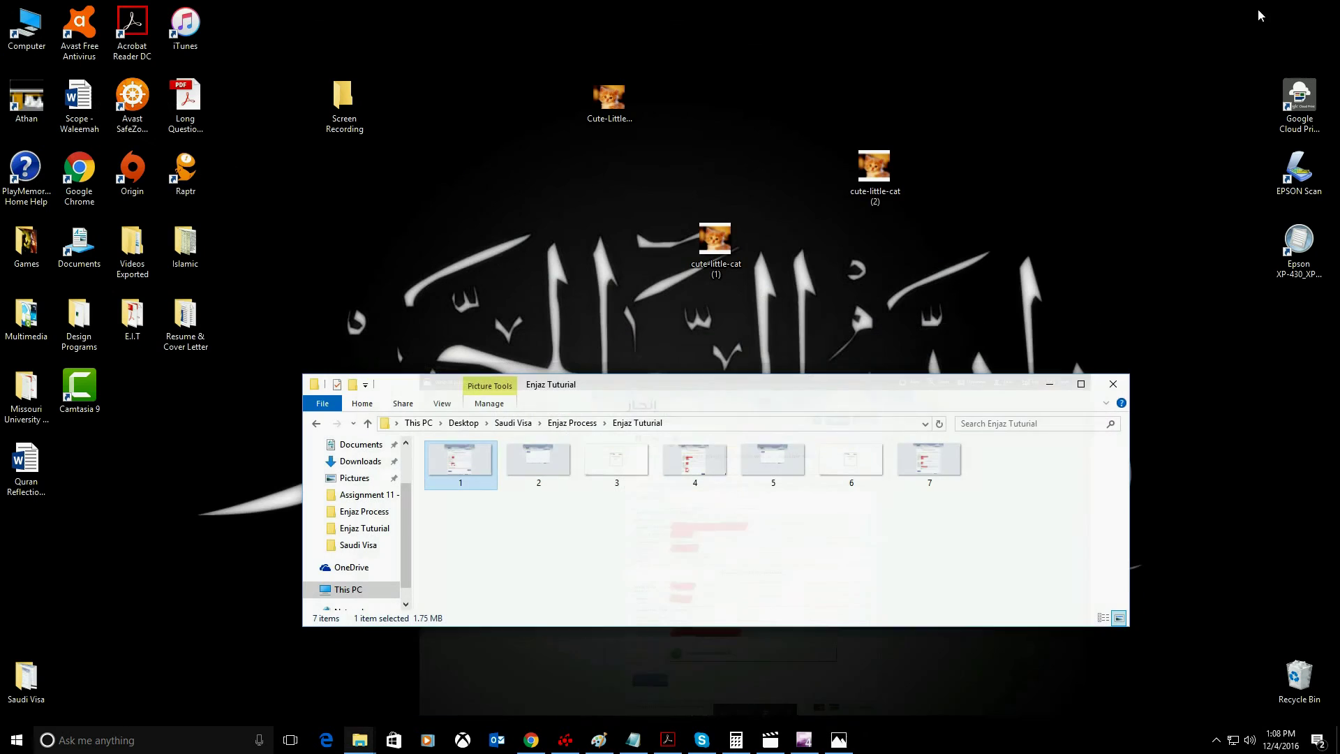
Return to the Enjaz tab and load the English home page, placing the cursor in Application Number.
click(535, 741)
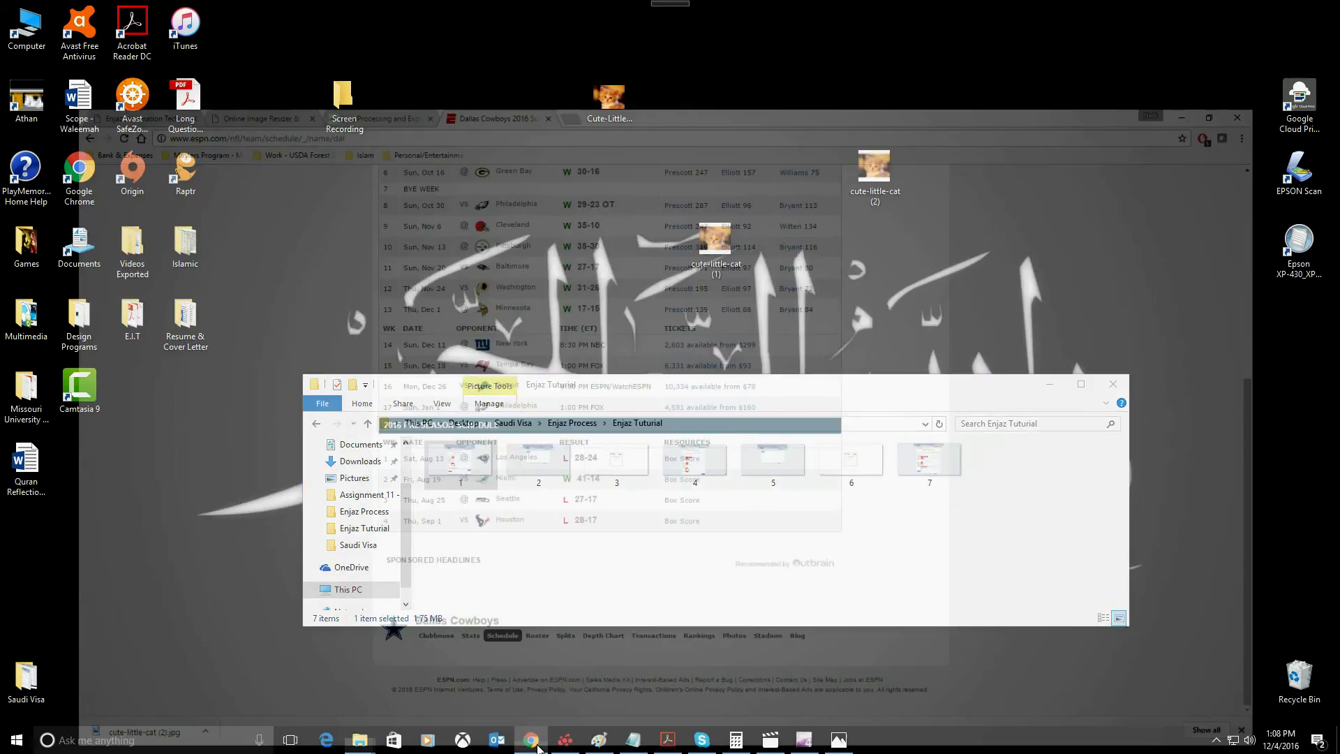
click(70, 14)
scroll(329, 325, up, 12)
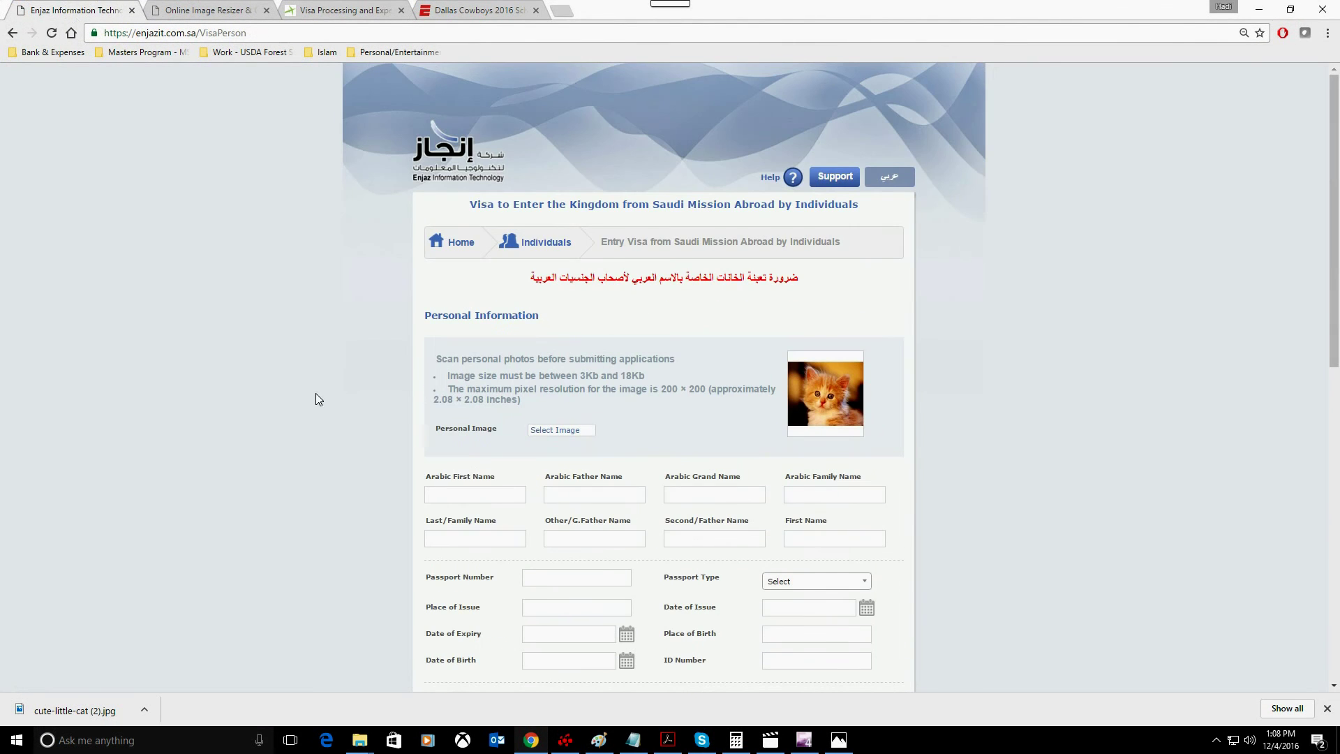
click(472, 187)
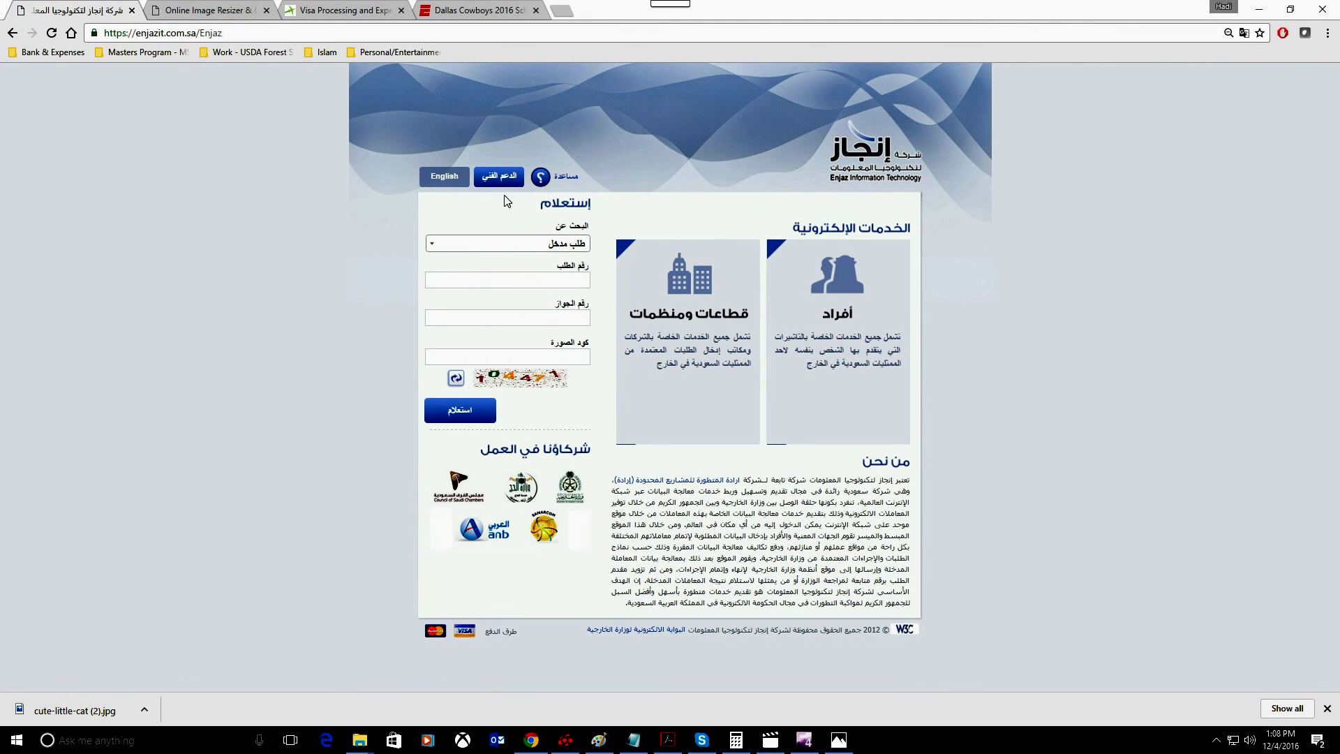
click(457, 185)
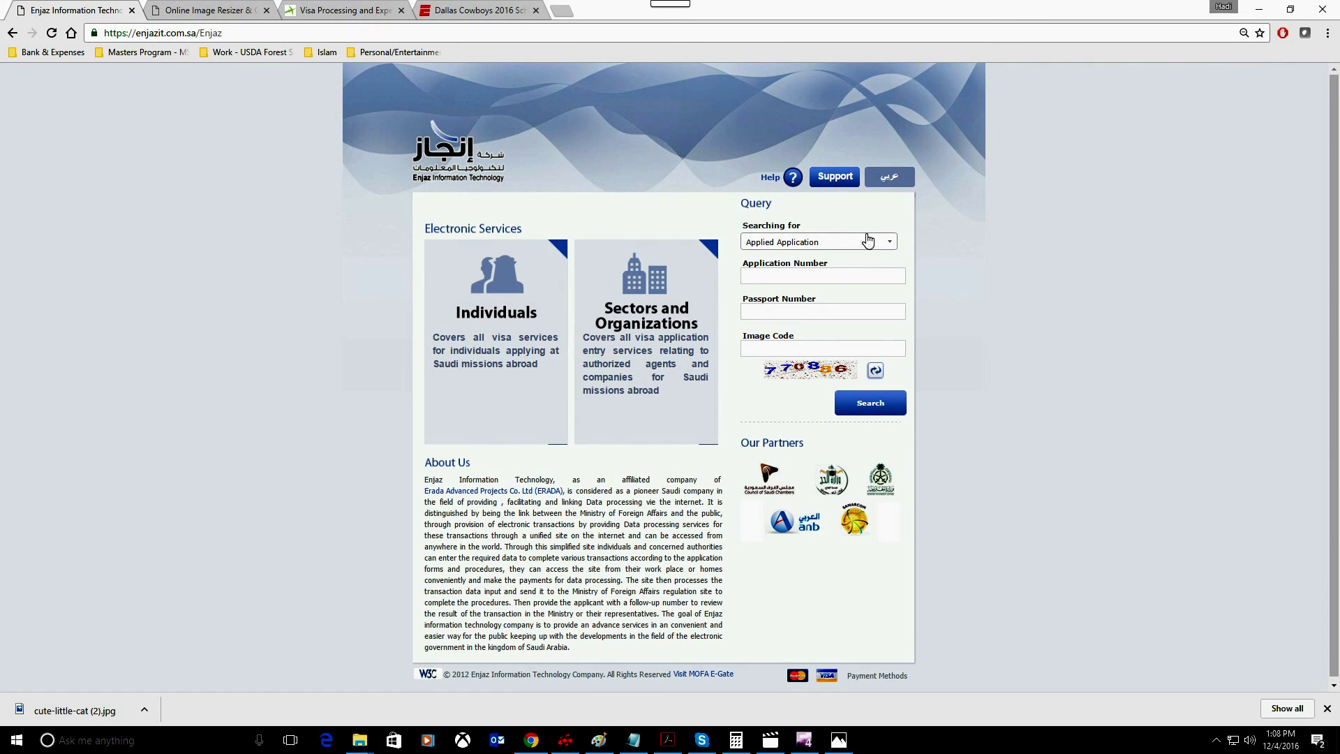
click(856, 280)
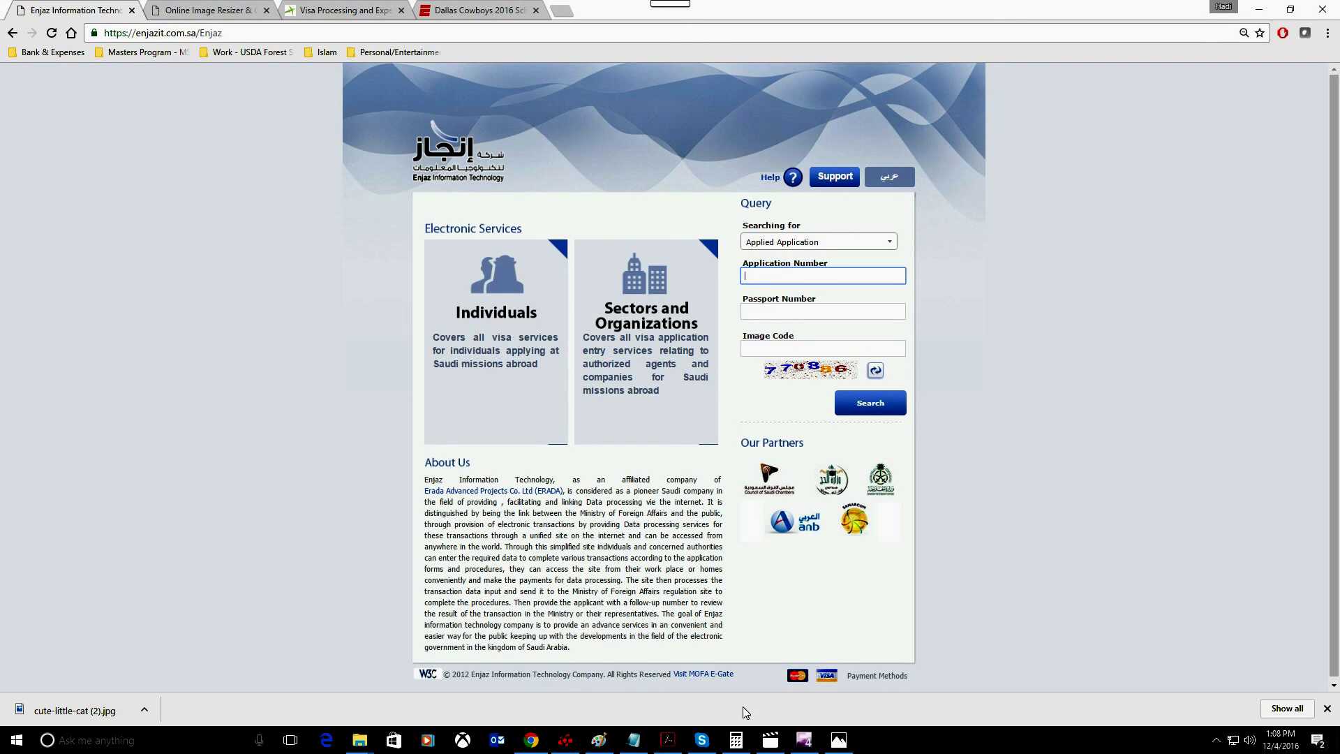
click(843, 744)
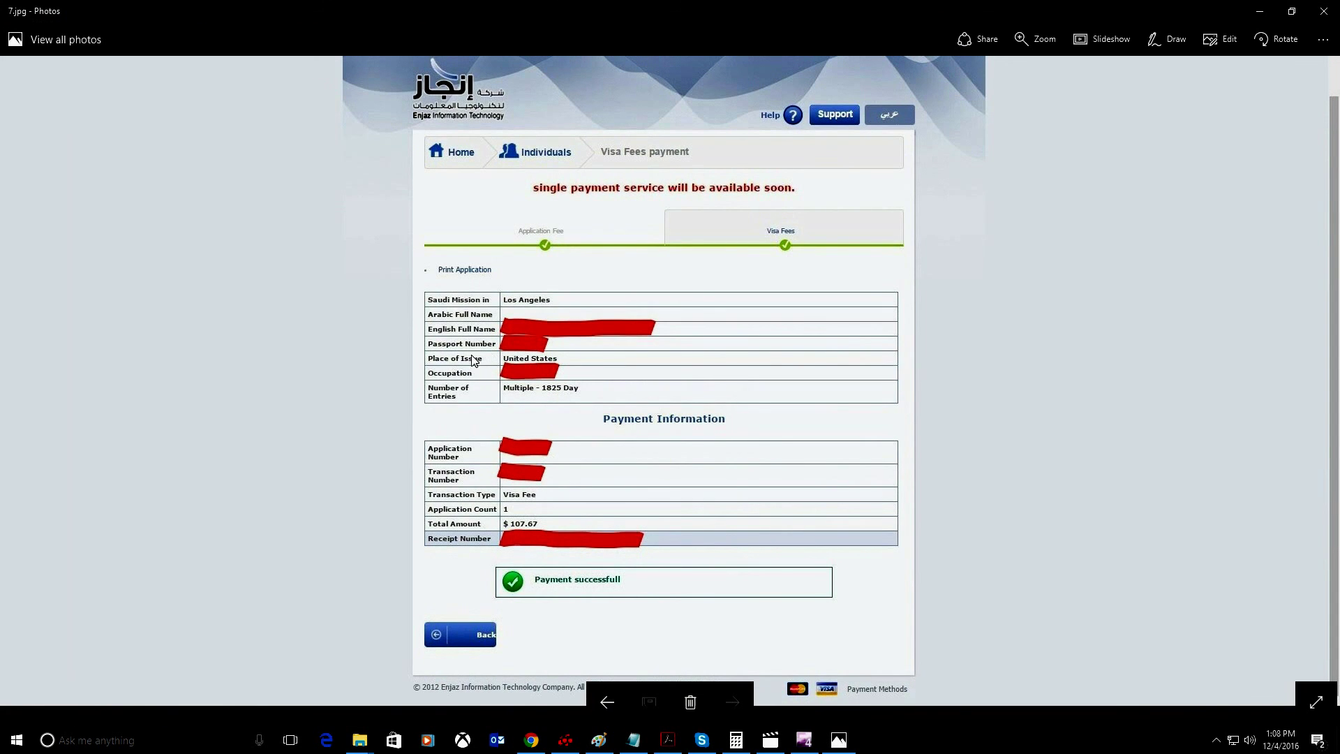
click(1260, 11)
click(773, 320)
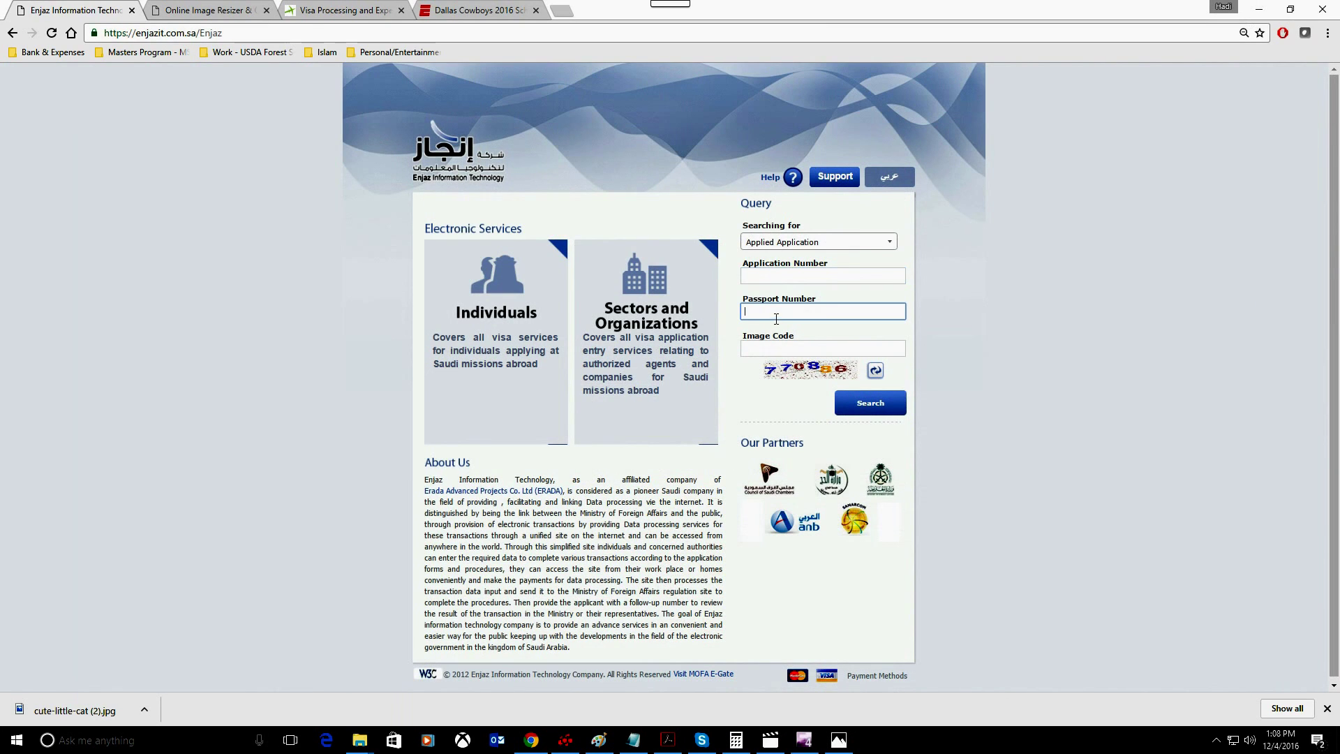
click(867, 408)
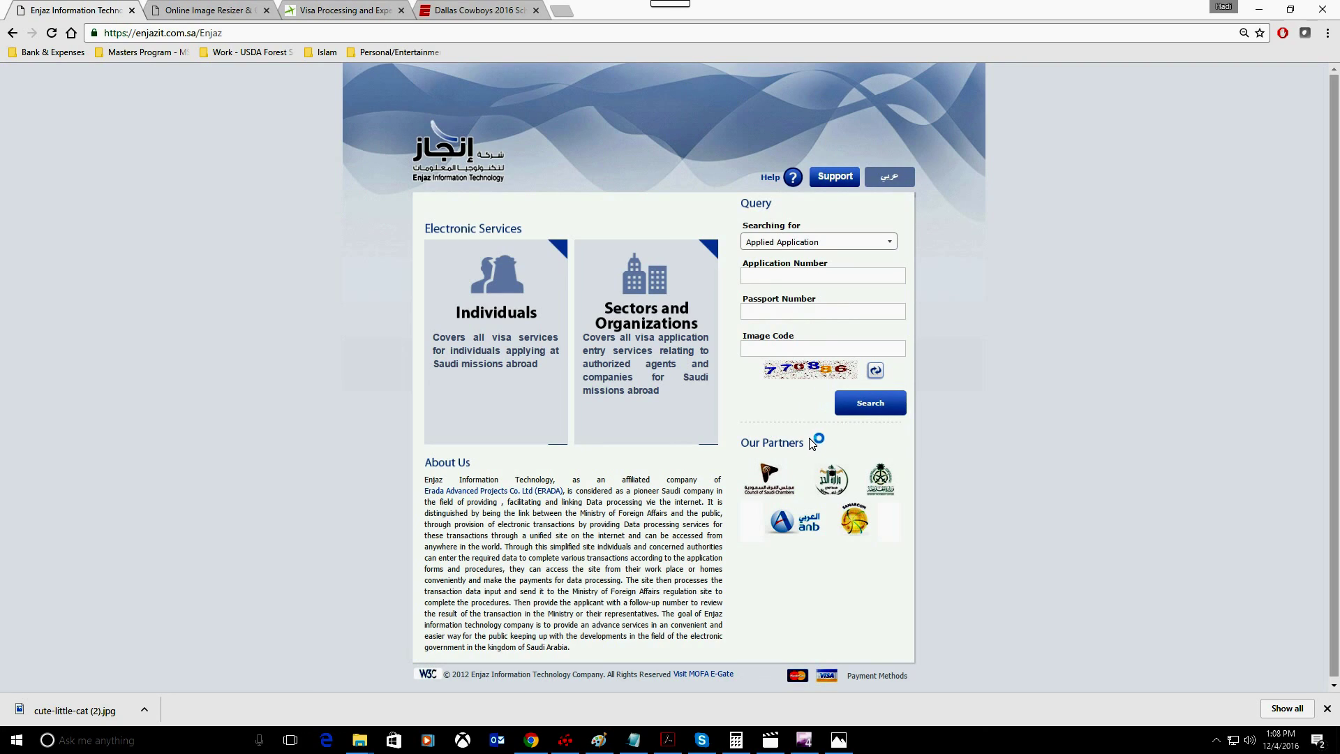